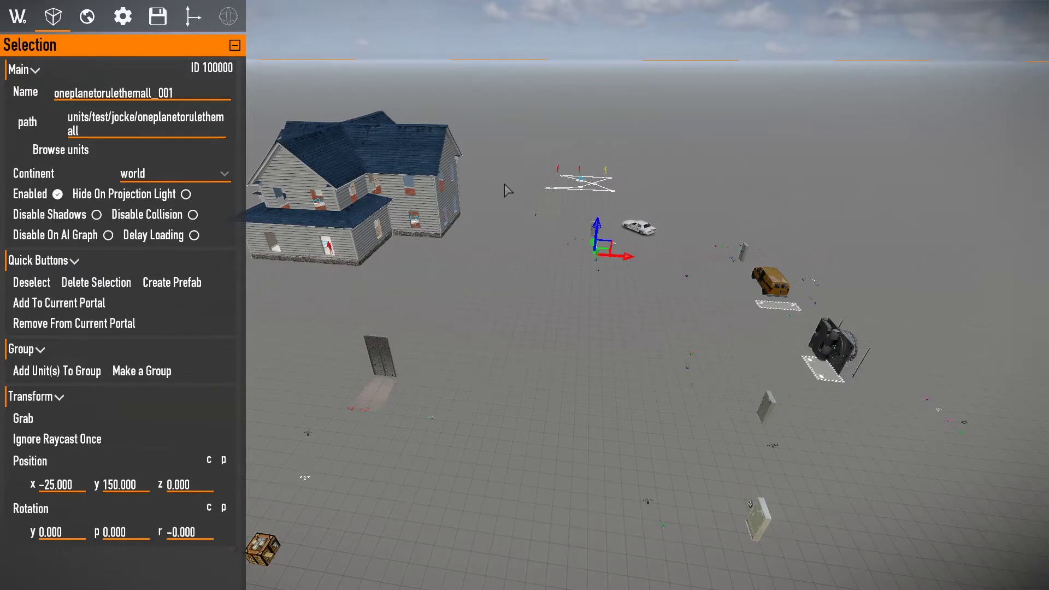
Look over the whole test map, including the house, vehicles, vault door and free-standing doors.
key("d")
right_click_drag(505, 185, 504, 185)
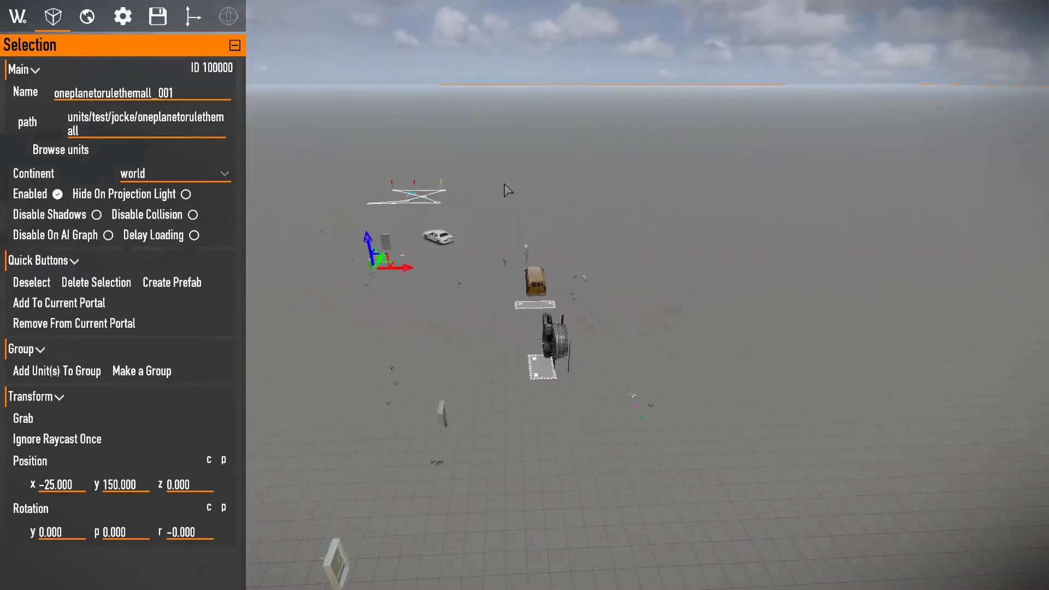
key("w")
right_click_drag(543, 213, 542, 214)
key("s")
key("s")
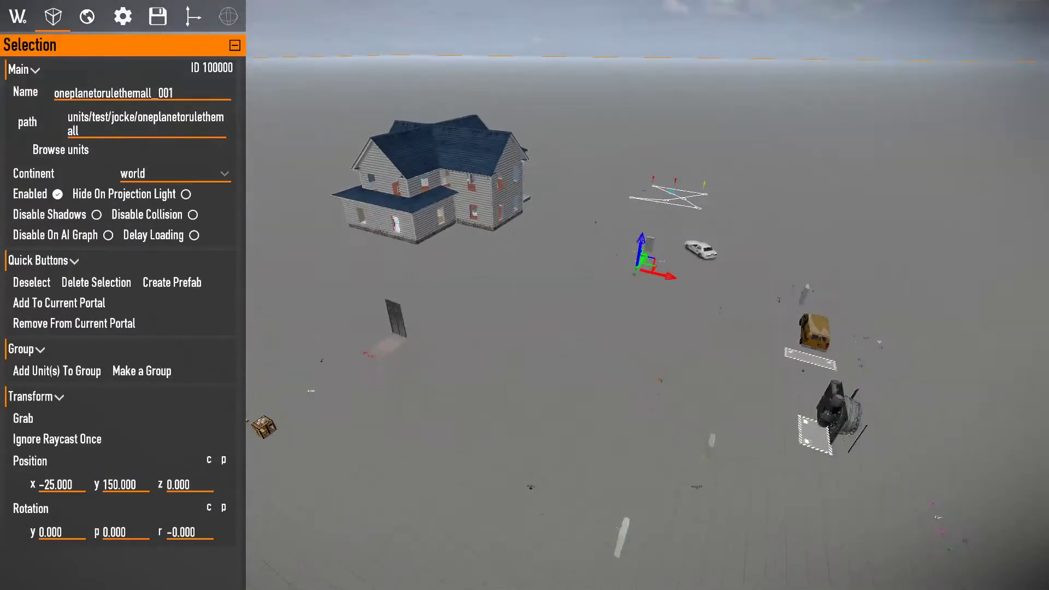
key("d")
right_click_drag(534, 206, 457, 185)
key("w")
key("s")
key("w")
key("w")
key("s")
key("w")
key("w")
key("s")
key("s")
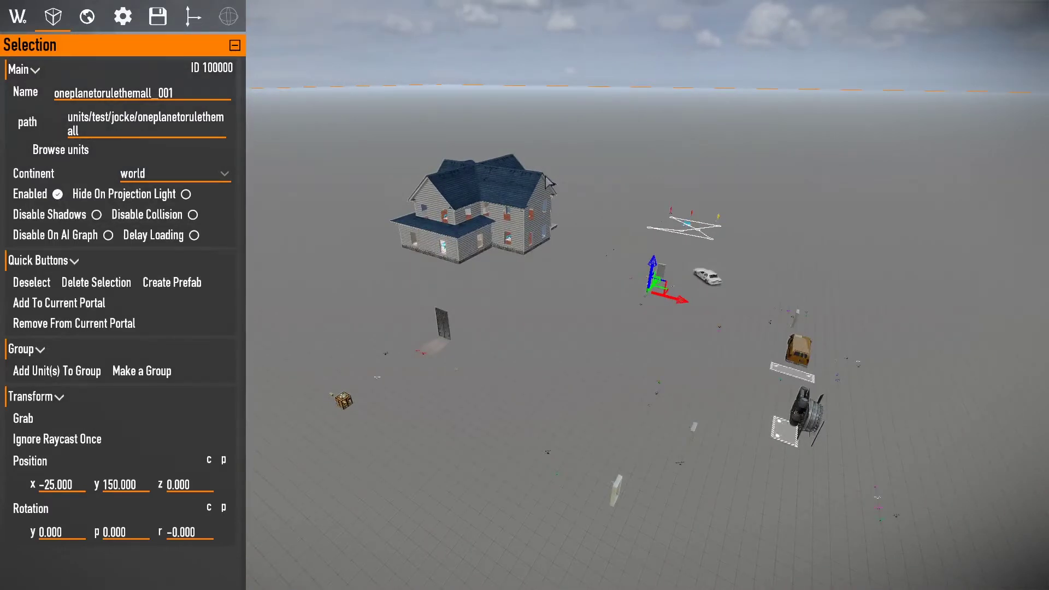
Select the large house unit and examine its exterior and bounding box from several sides.
left_click(495, 200)
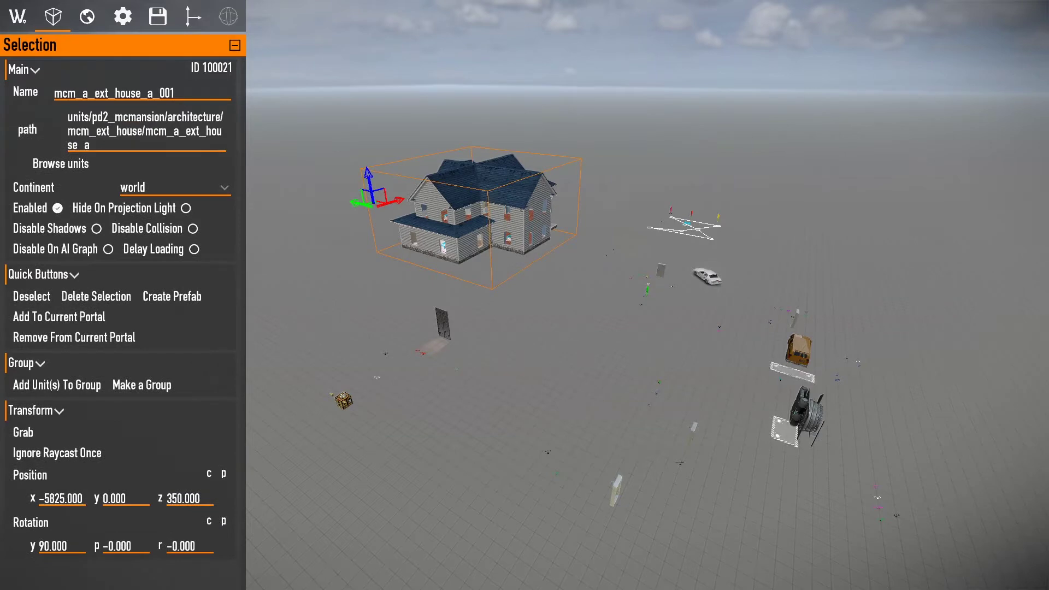
key("a")
right_click_drag(495, 200, 493, 190)
key("w")
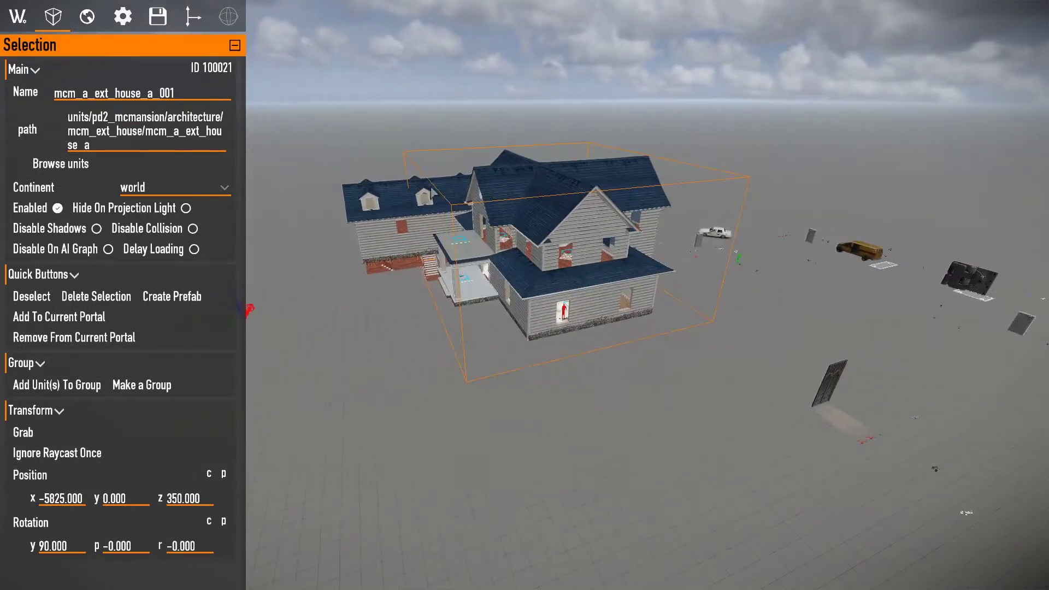
key("d")
right_click_drag(386, 201, 370, 187)
key("w")
key("a")
key("a")
key("d")
key("w")
Turn on the display of Editor Units and select the 4x8 occluder plane to examine it.
left_click(122, 16)
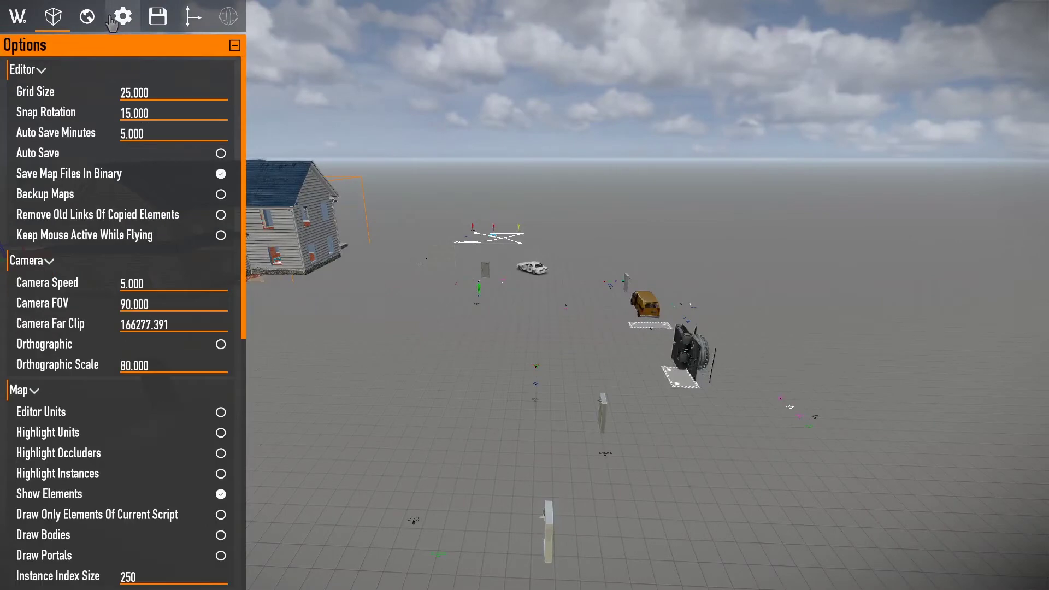
left_click(174, 415)
left_click(594, 354)
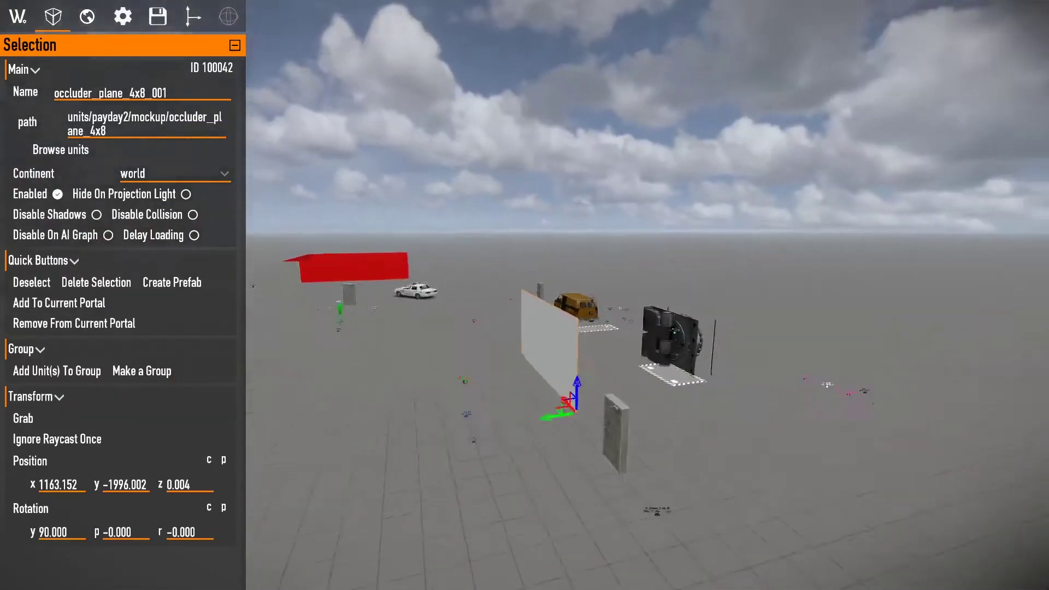
key("w")
right_click_drag(524, 295, 525, 442)
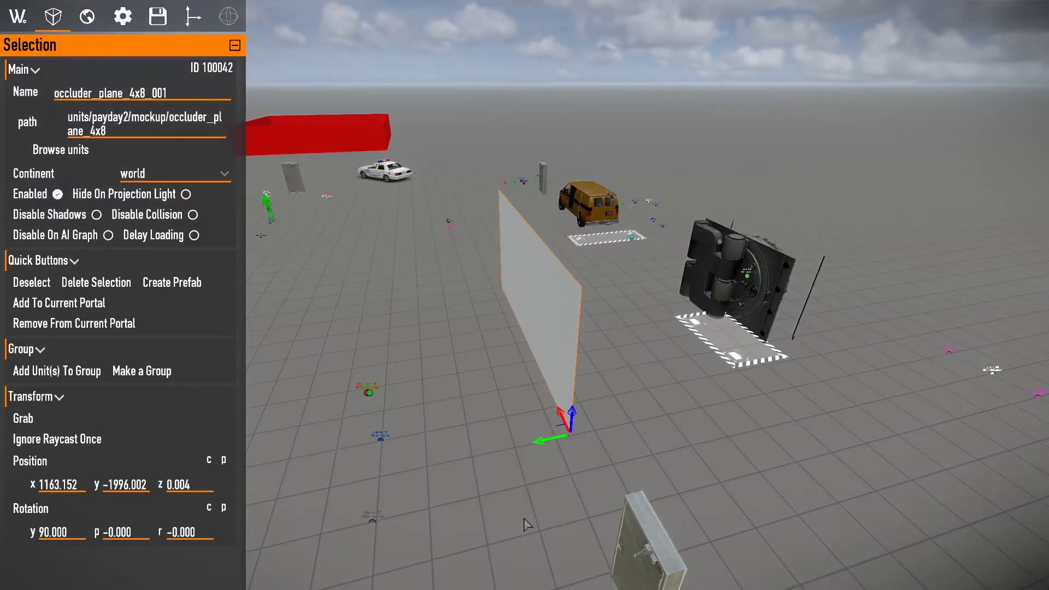
key("d")
right_click_drag(503, 438, 355, 459)
right_click_drag(437, 327, 513, 273)
Toggle Editor Units off and on, and view the occluder plane from its other side.
left_click(123, 17)
left_click(210, 415)
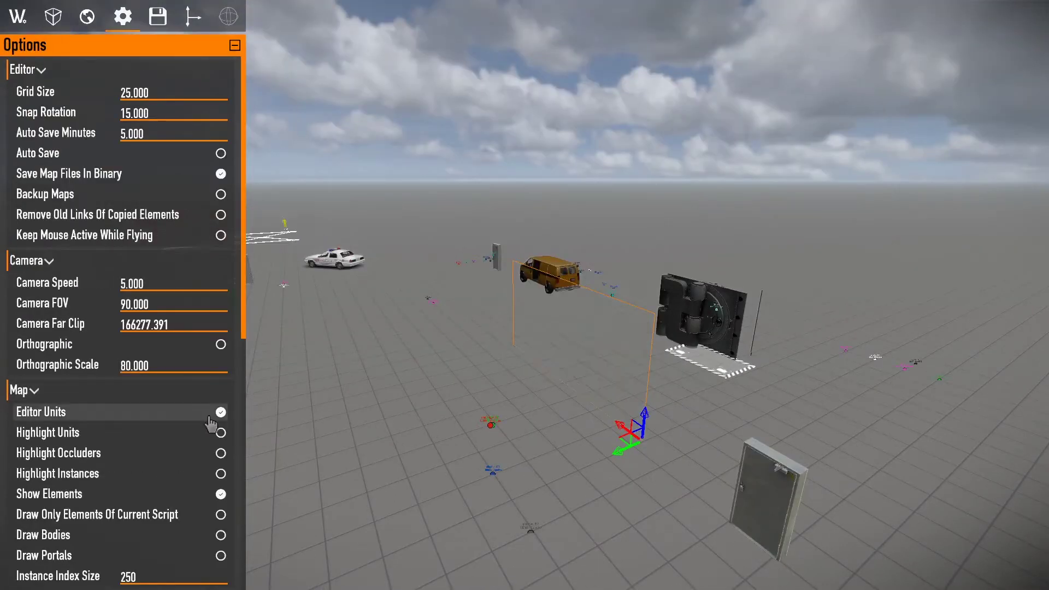
left_click(210, 416)
right_click_drag(375, 377, 306, 377)
key("d")
key("d")
right_click_drag(524, 328, 448, 306)
key("w")
key("w")
right_click_drag(524, 295, 585, 169)
key("s")
key("a")
key("w")
right_click_drag(443, 260, 498, 345)
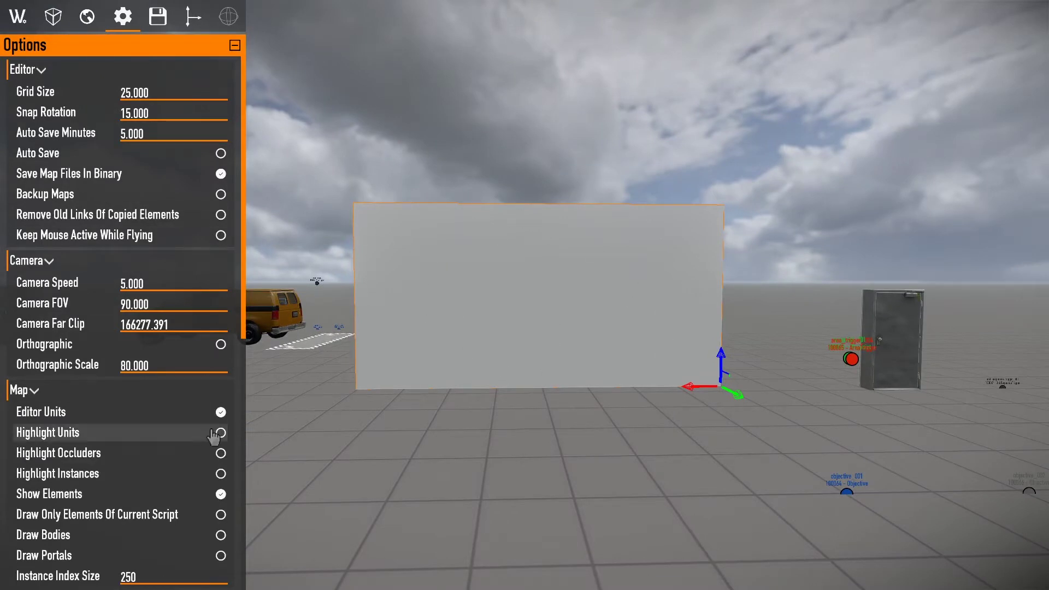
Hide the Editor Units and select the ground plane unit.
key("h")
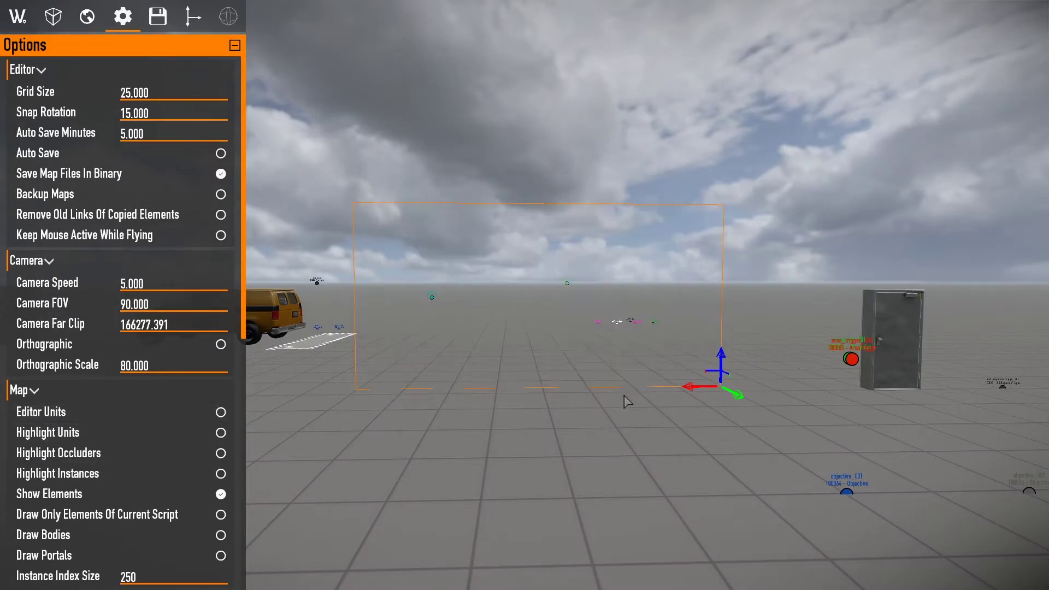
left_click(593, 468)
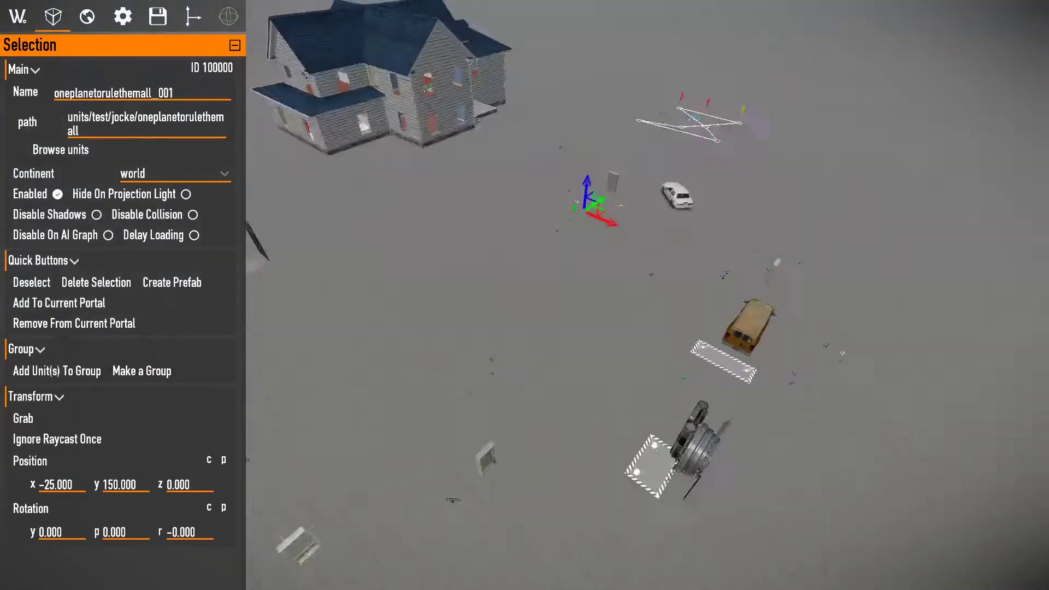
right_click_drag(612, 461, 592, 440)
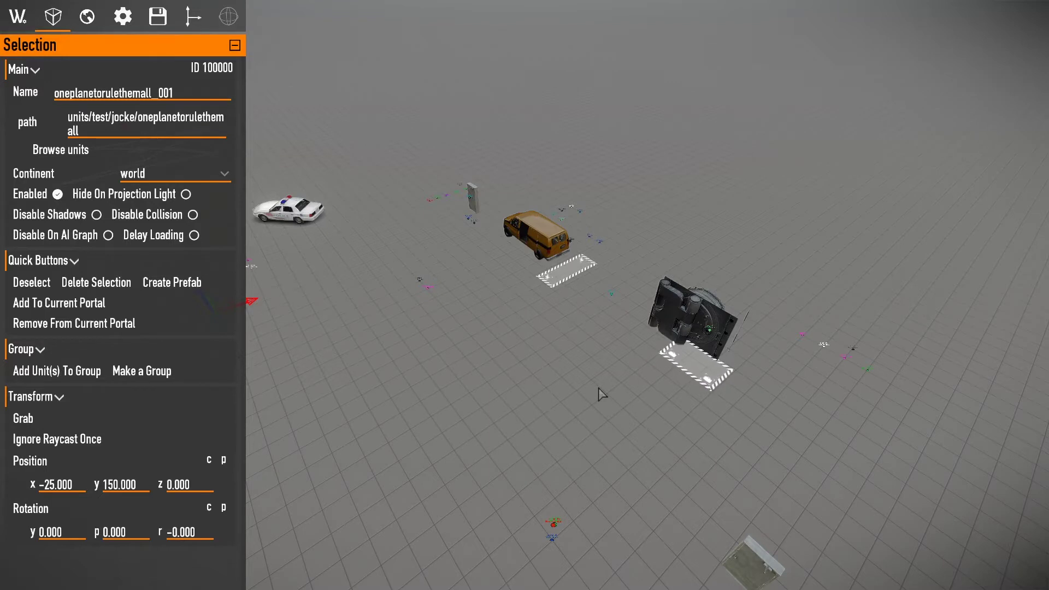
scroll(601, 393, "up", 3)
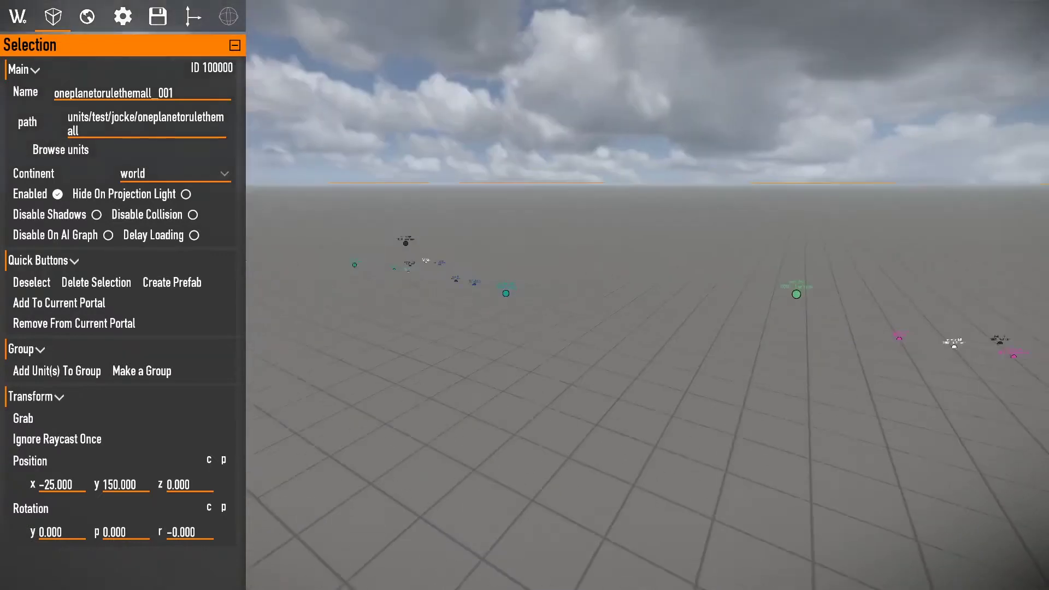
right_click_drag(582, 195, 575, 168)
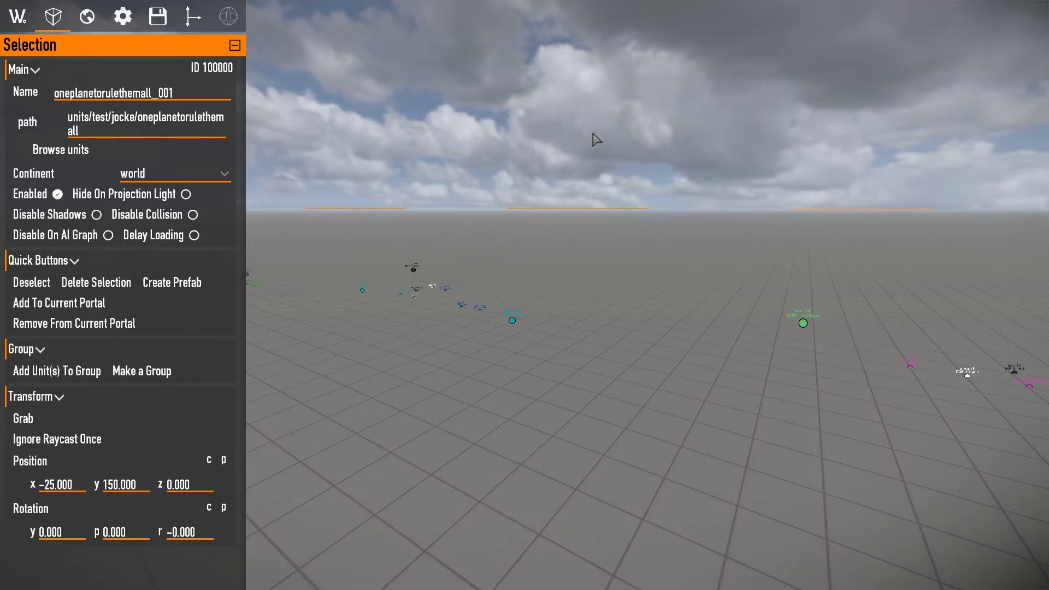
key("s")
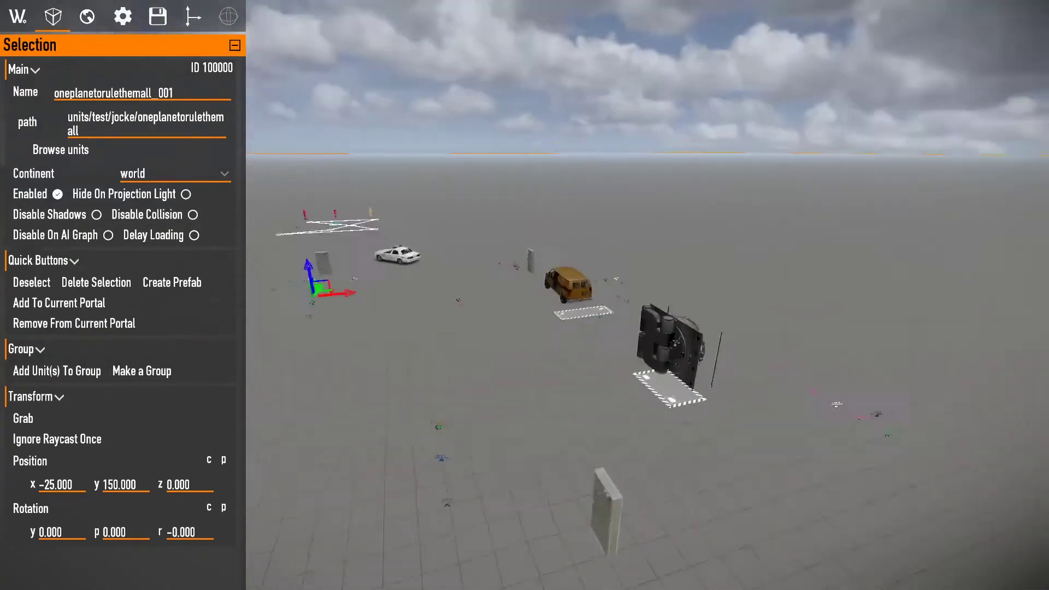
key("w")
mouse_move(718, 96)
right_mouse_down()
mouse_move(601, 109)
mouse_move(491, 97)
mouse_move(714, 96)
right_mouse_up()
key("s")
key("a")
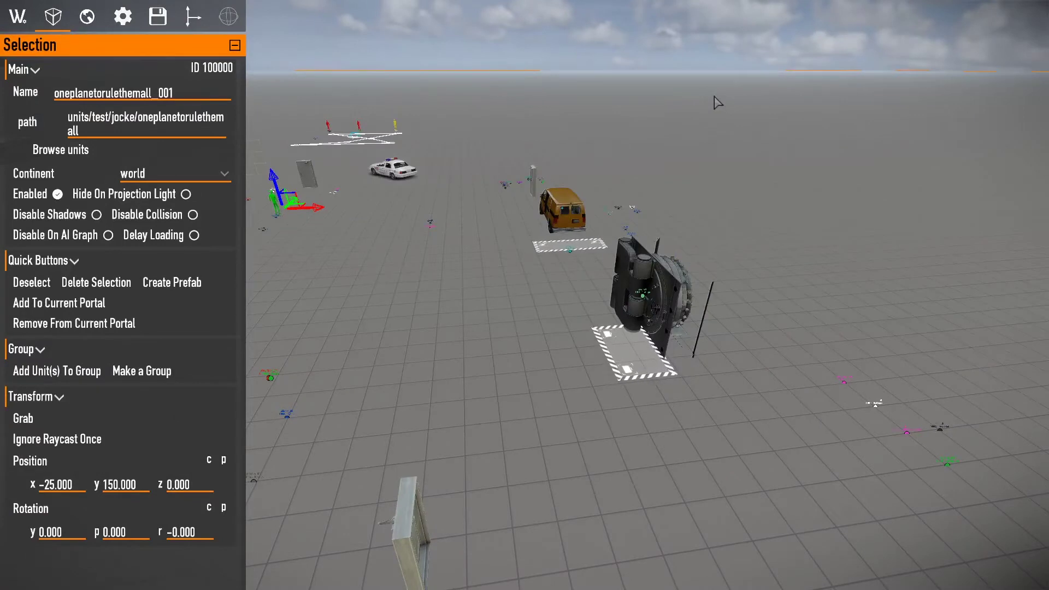
left_click(632, 299)
left_click(630, 344)
left_click(402, 381)
right_click_drag(343, 345, 346, 345)
key("a")
key("s")
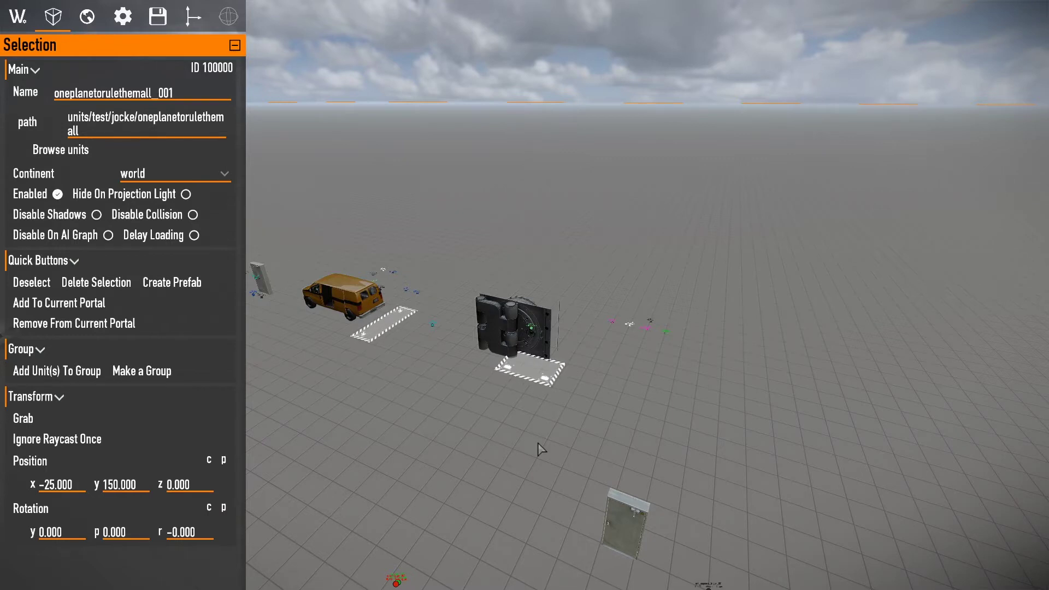
key("d")
right_click_drag(539, 443, 383, 404)
key("a")
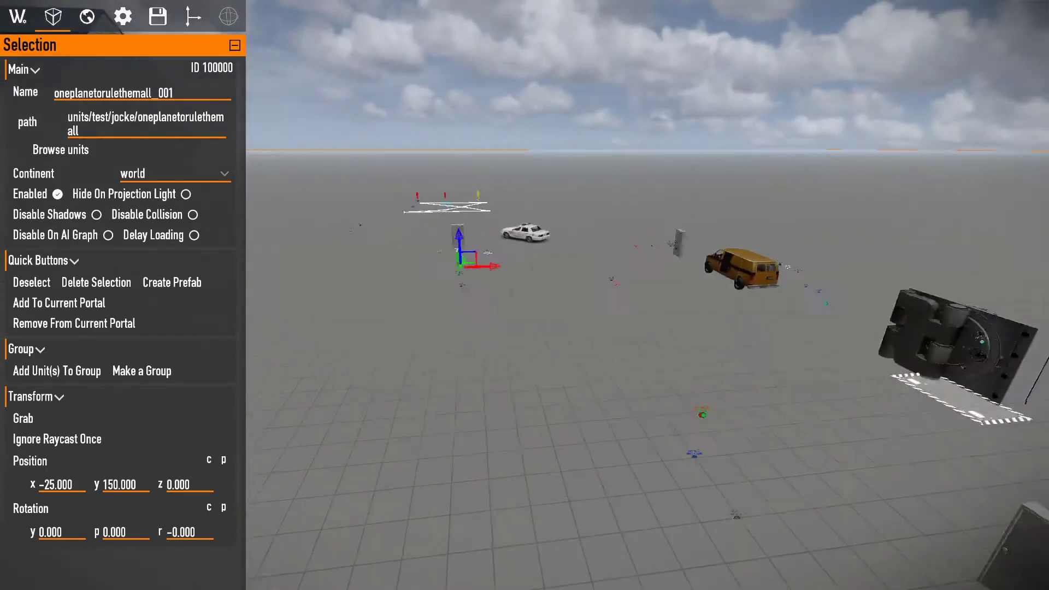
key("d")
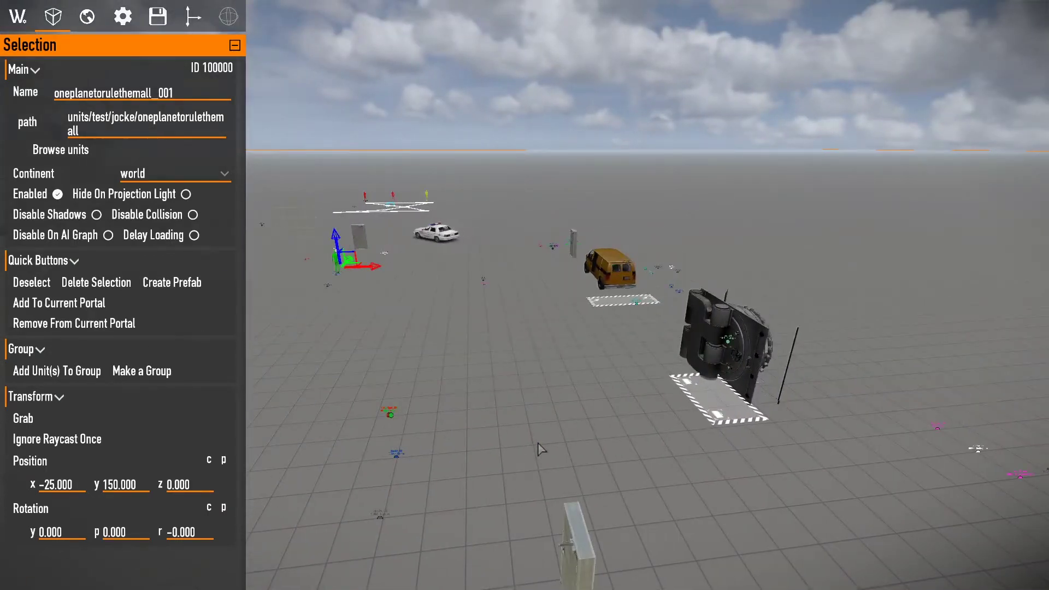
key("w")
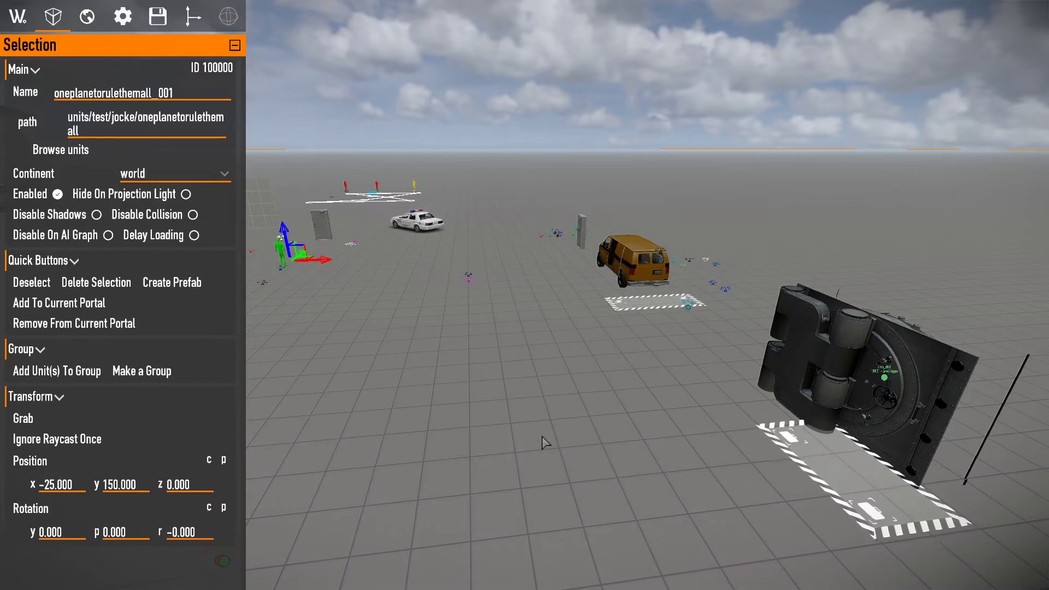
key("s")
right_click_drag(541, 436, 620, 464)
key("a")
key("w")
key("d")
key("w")
key("a")
key("d")
key("a")
key("s")
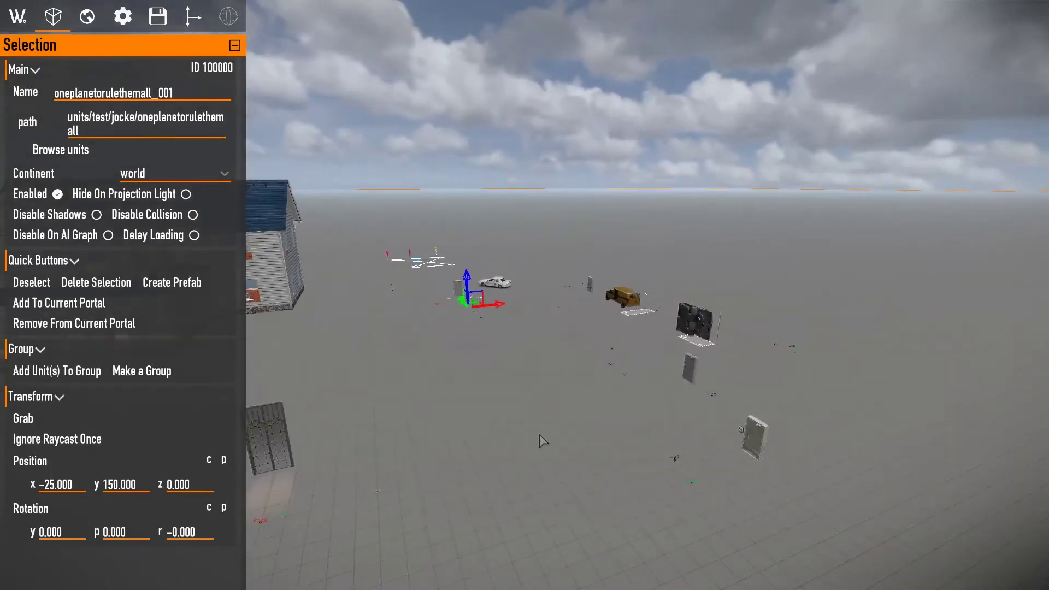
Create a new world portal named "house".
right_click_drag(539, 440, 394, 435)
key("w")
key("s")
left_click(17, 17)
right_click_drag(578, 171, 613, 182)
key("a")
left_click(183, 67)
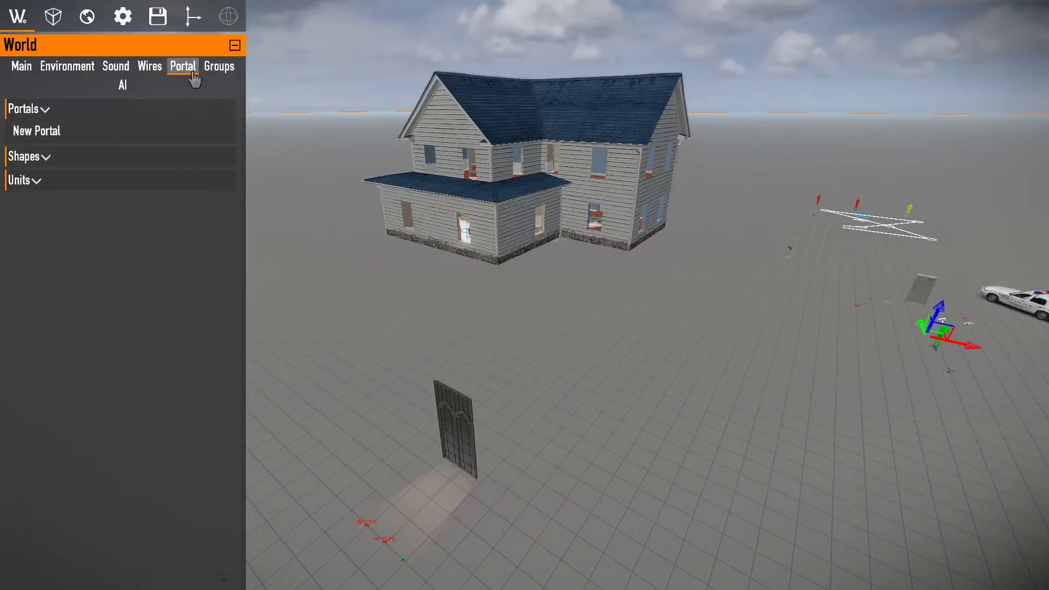
left_click(34, 133)
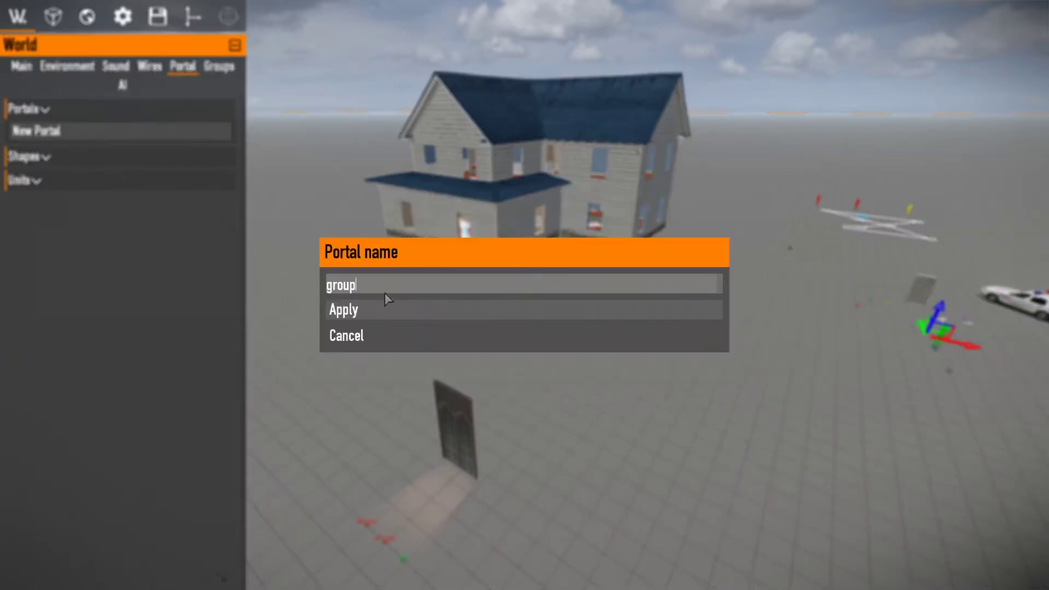
left_click(351, 310)
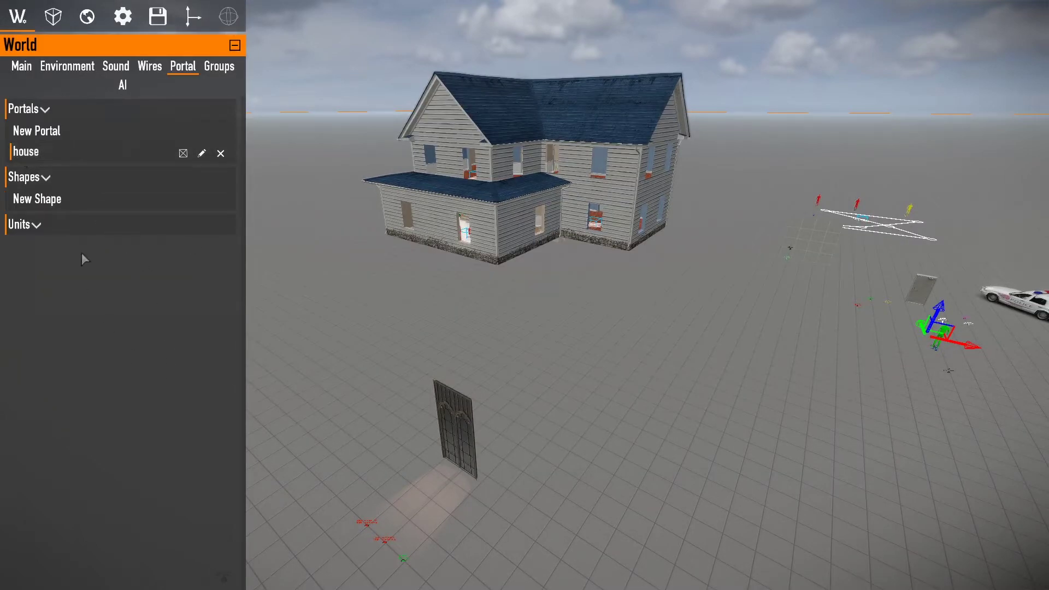
Add a new shape to the house portal and set its z position to 0.
left_click(47, 210)
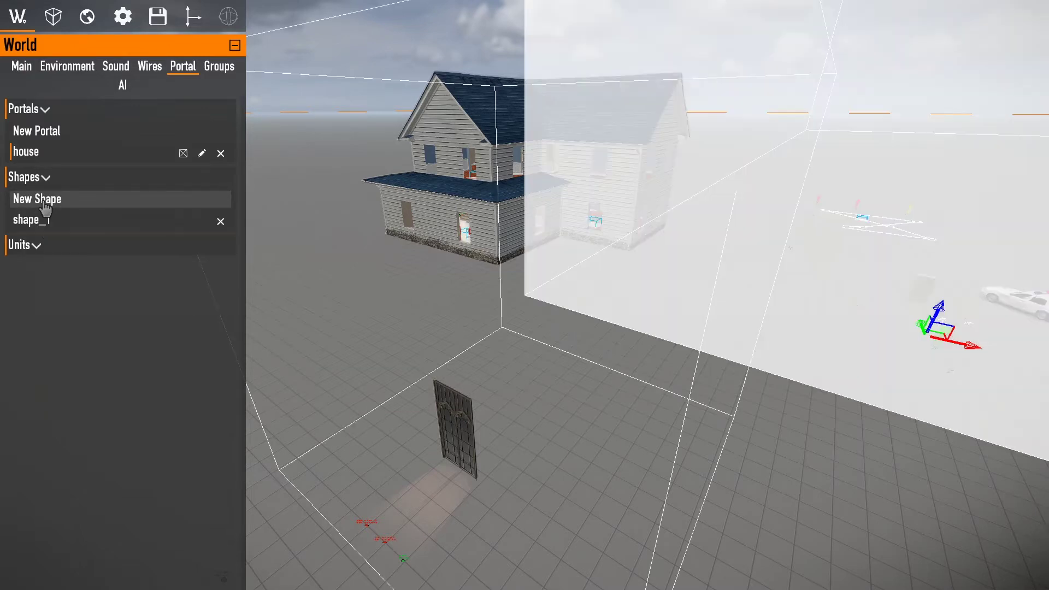
left_click(453, 347)
right_click_drag(453, 347, 554, 315)
left_click_drag(678, 183, 664, 299)
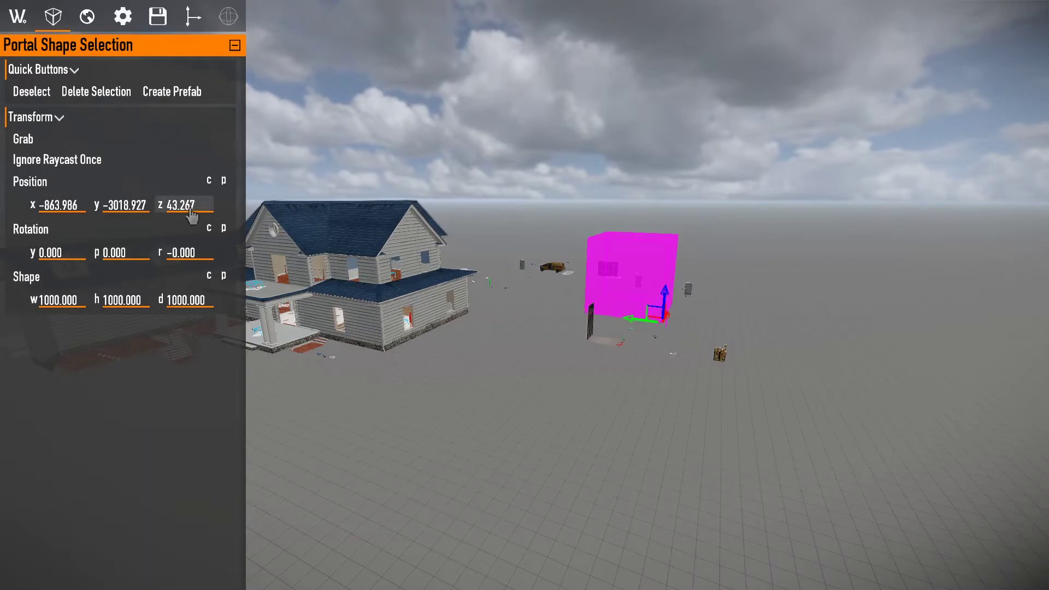
key("Return")
Move the portal shape to the front corner of the house, at about x -4989 and y -1669.
right_click_drag(317, 239, 678, 289)
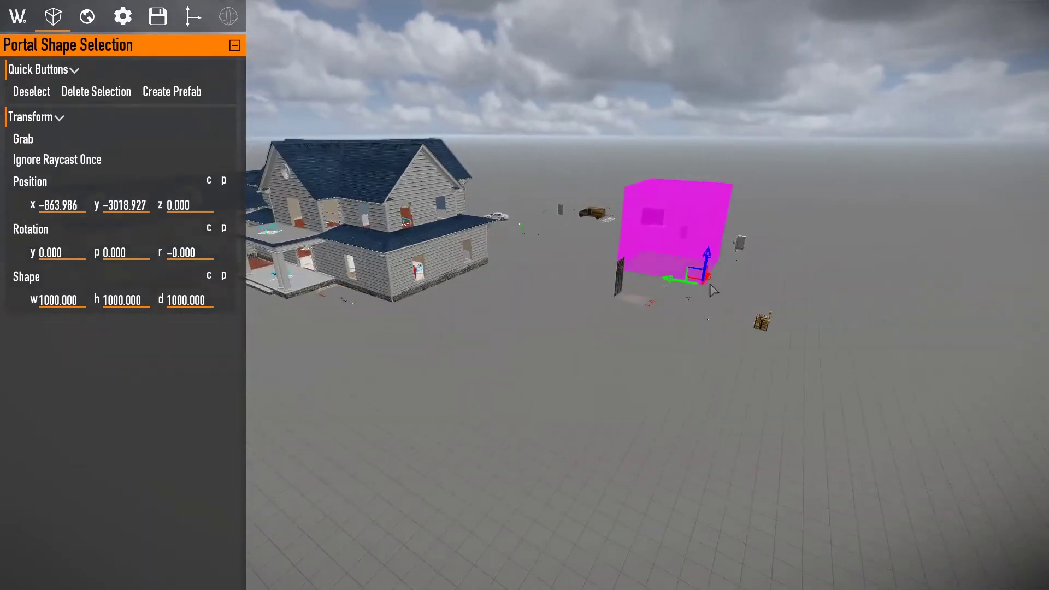
left_click_drag(712, 287, 478, 434)
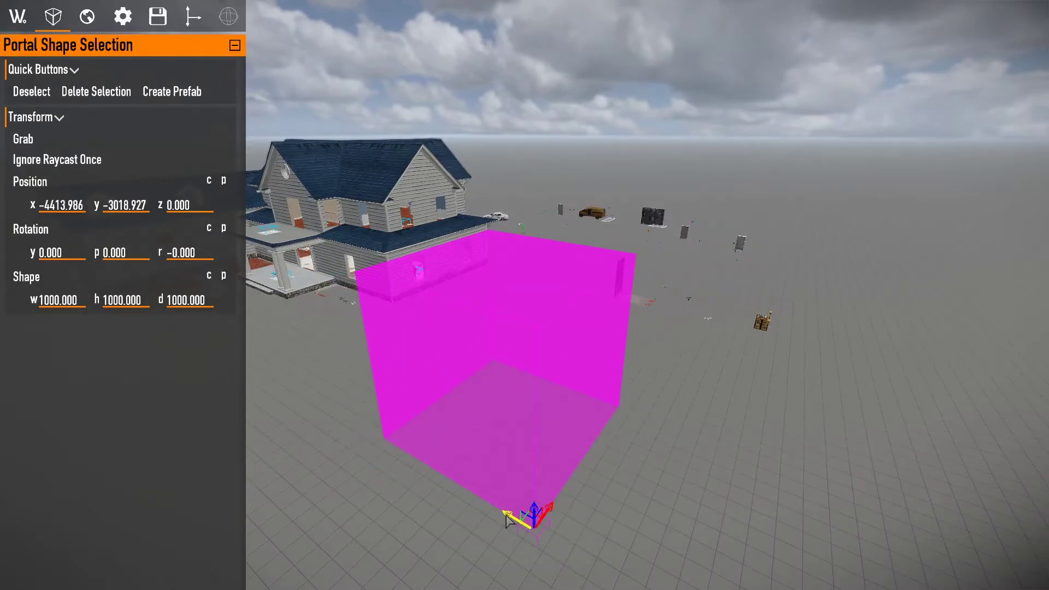
left_click_drag(507, 519, 327, 424)
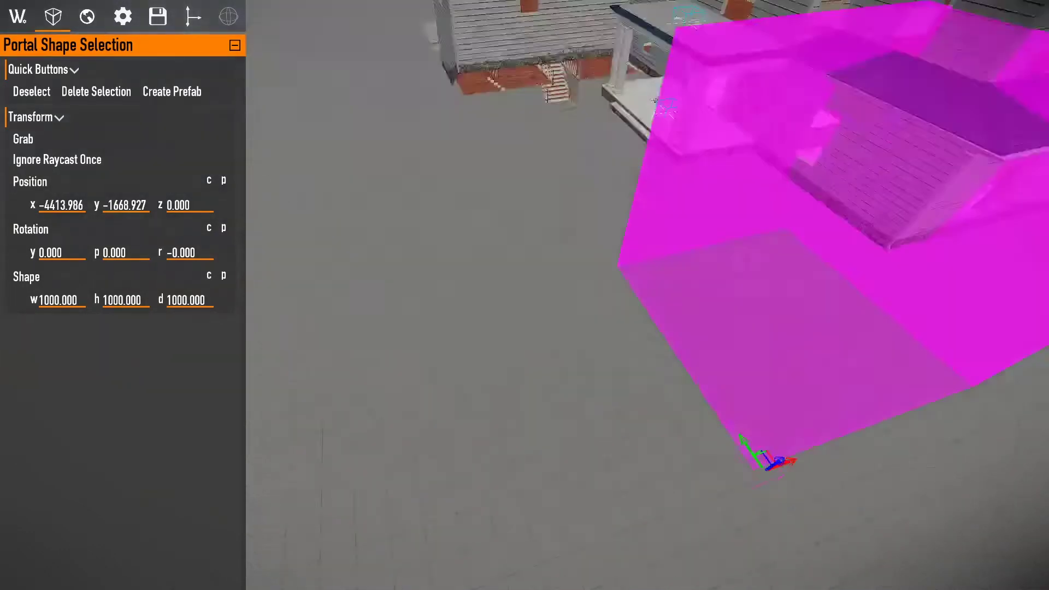
key("s")
right_click_drag(633, 415, 552, 465)
key("w")
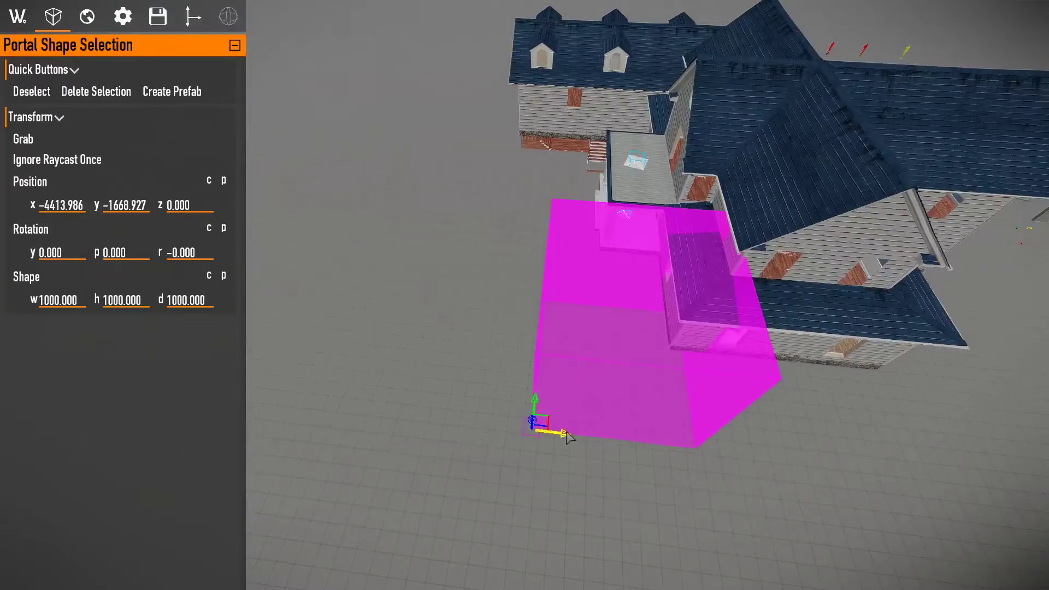
left_click_drag(565, 434, 481, 424)
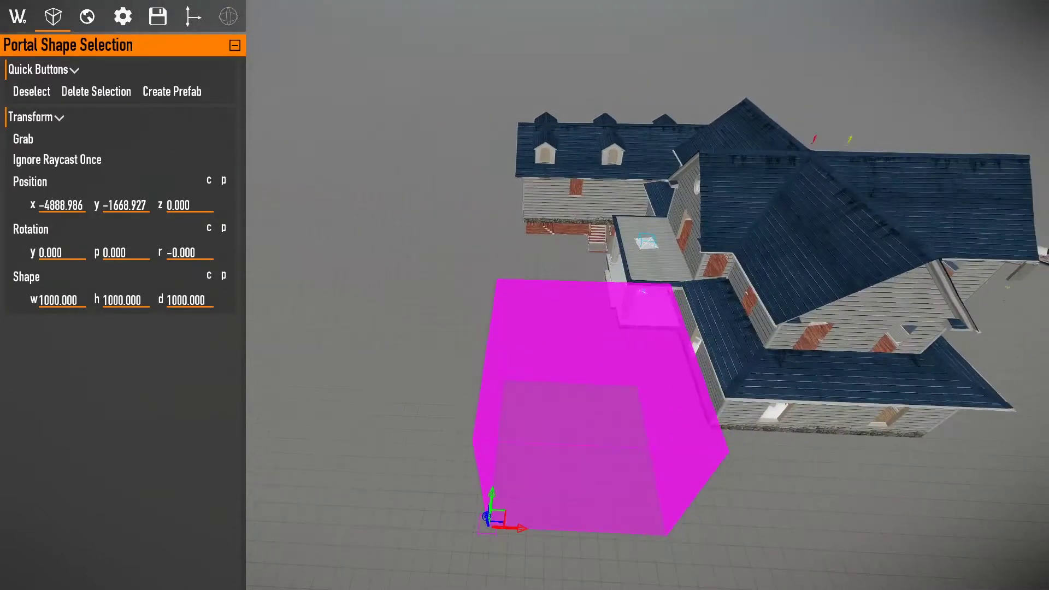
mouse_move(524, 530)
left_mouse_down()
mouse_move(479, 529)
mouse_move(504, 529)
left_mouse_up()
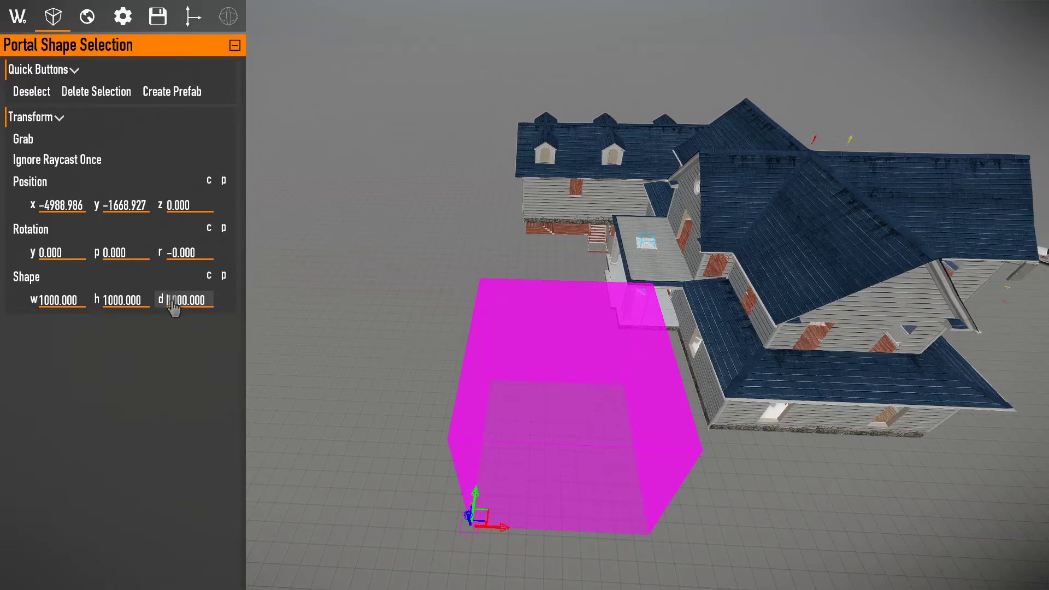
Set the portal shape's depth to 4500 and shift it along y to about -1594.
type("45")
right_click_drag(404, 298, 622, 282)
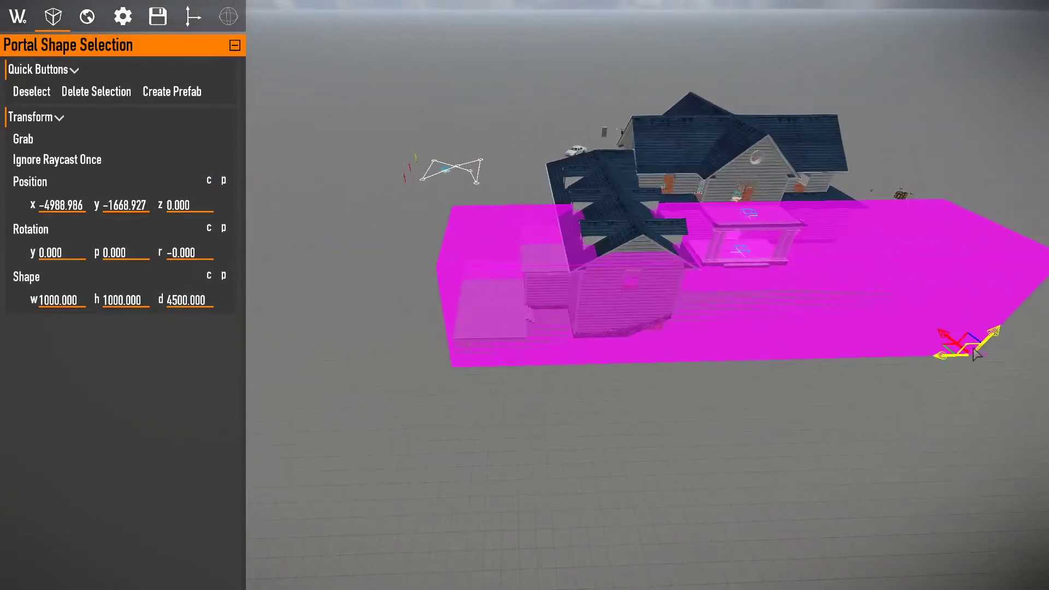
left_click_drag(947, 361, 935, 357)
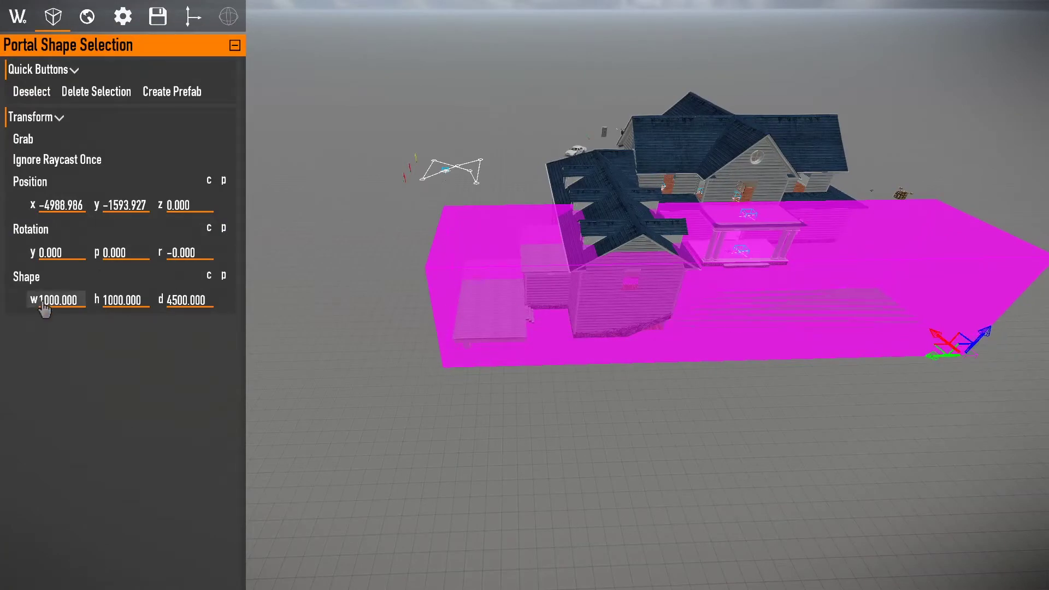
Set the portal shape's width to 3500 and its height to 2000.
type("35")
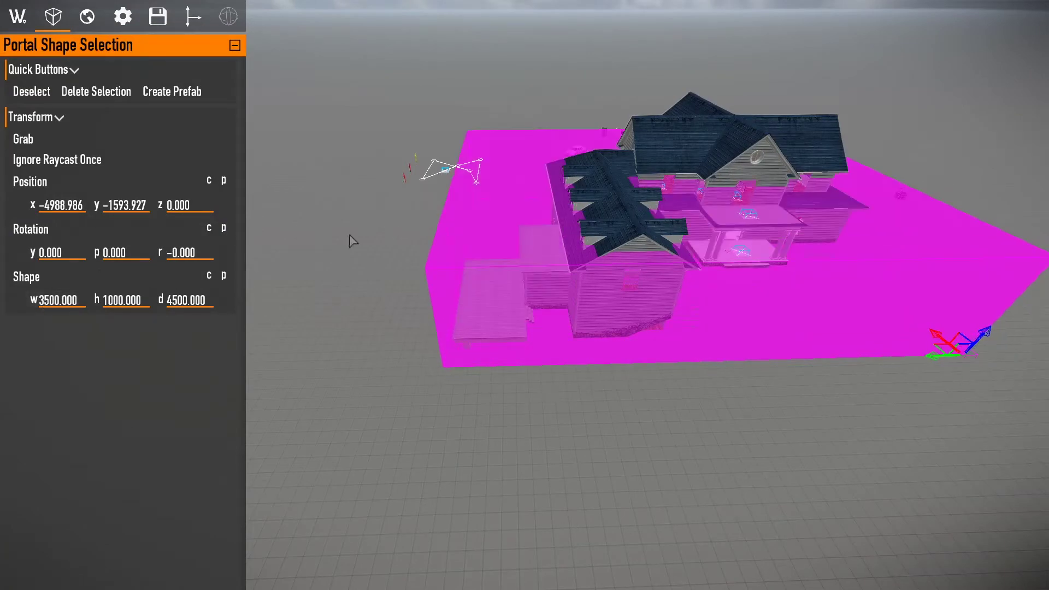
right_click_drag(429, 229, 492, 232)
left_click(109, 300)
key("BackSpace")
type("2")
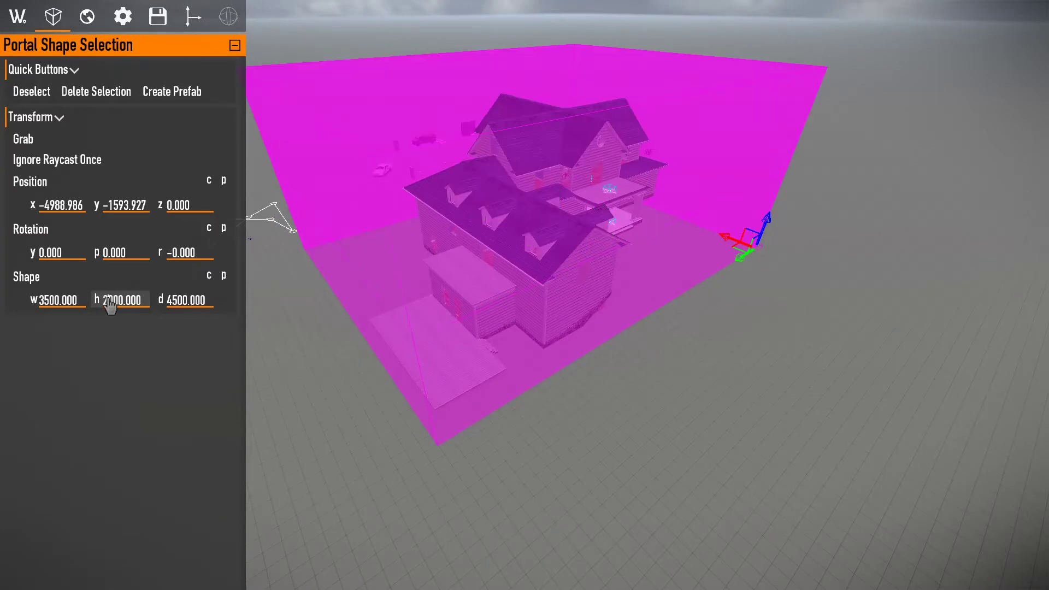
Check from all sides of the house that the portal shape encloses the whole building.
right_click_drag(284, 279, 601, 273)
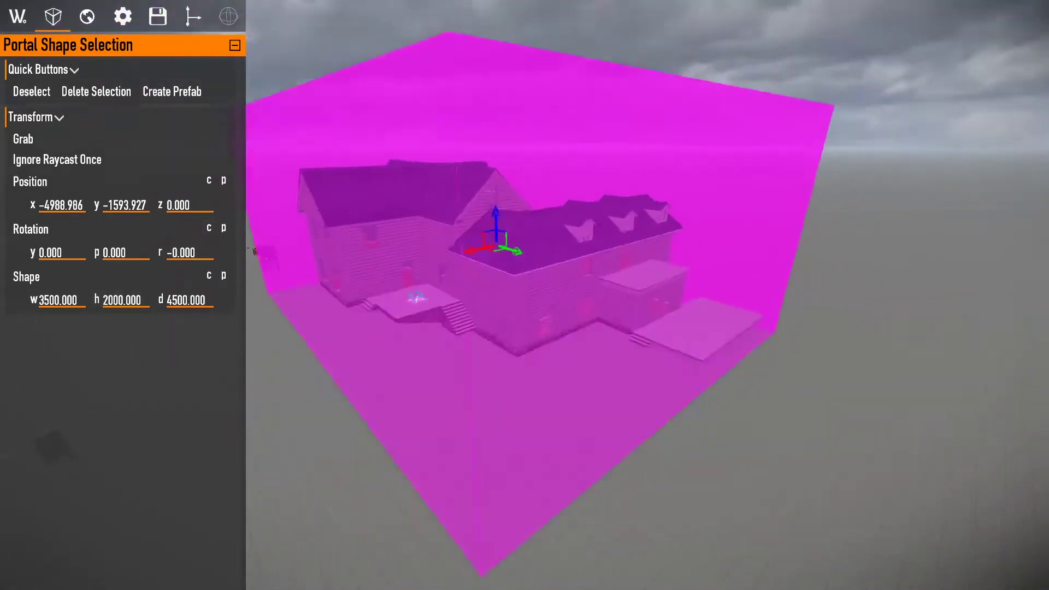
key("d")
right_click_drag(427, 303, 262, 303)
key("d")
right_click_drag(524, 295, 787, 295)
key("a")
key("a")
key("a")
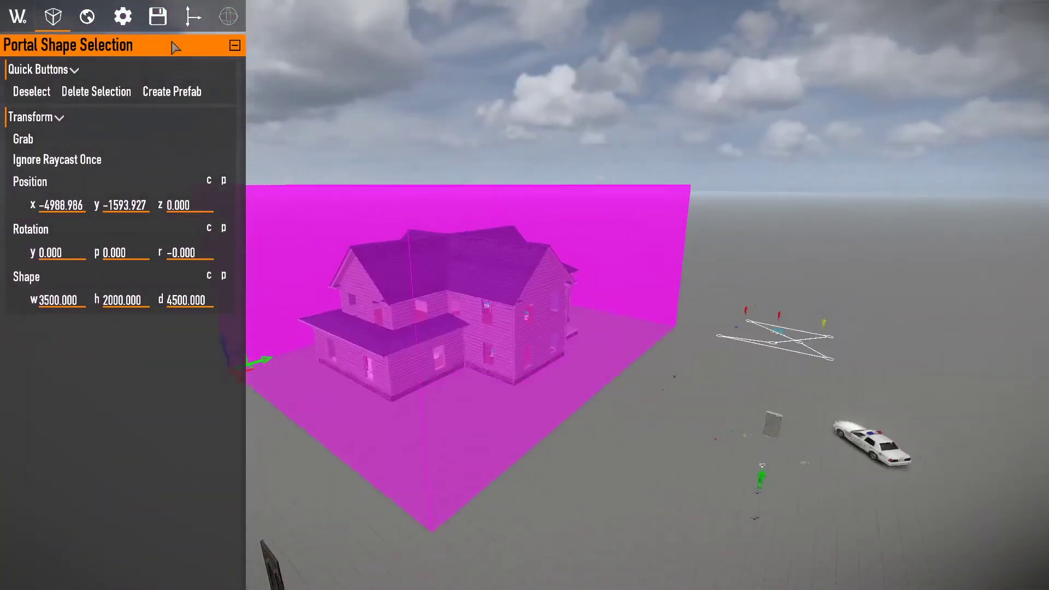
Automatically fill the house portal with the units inside its shape and accept the confirmation.
left_click(18, 16)
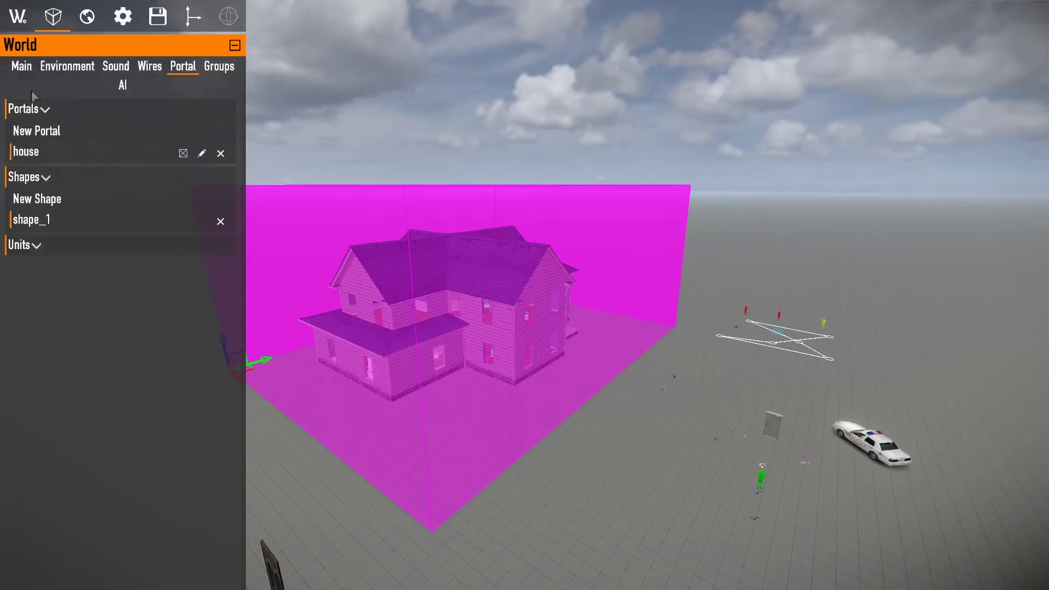
left_click(184, 153)
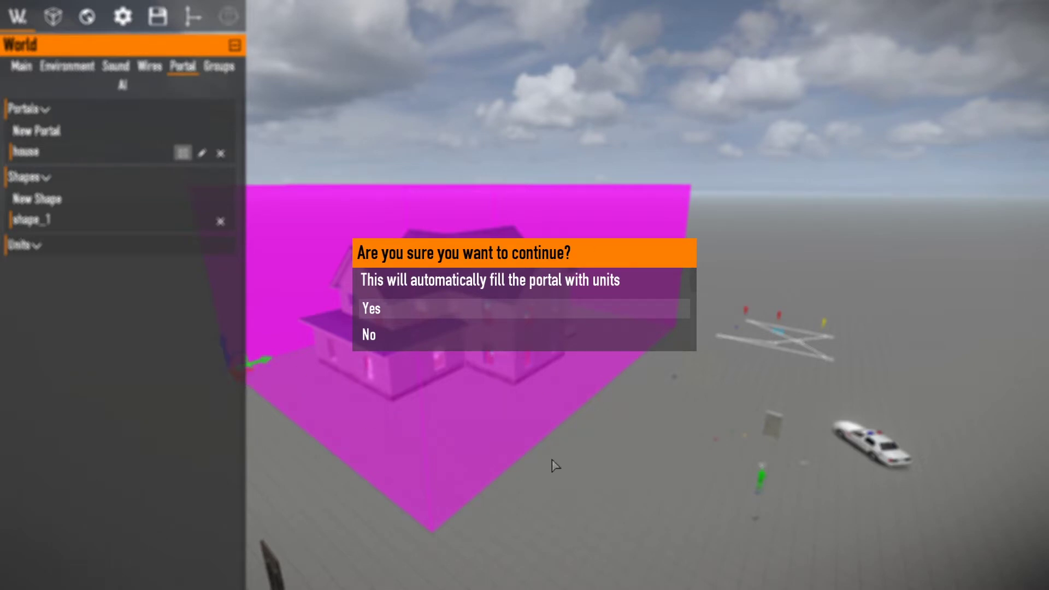
left_click(412, 344)
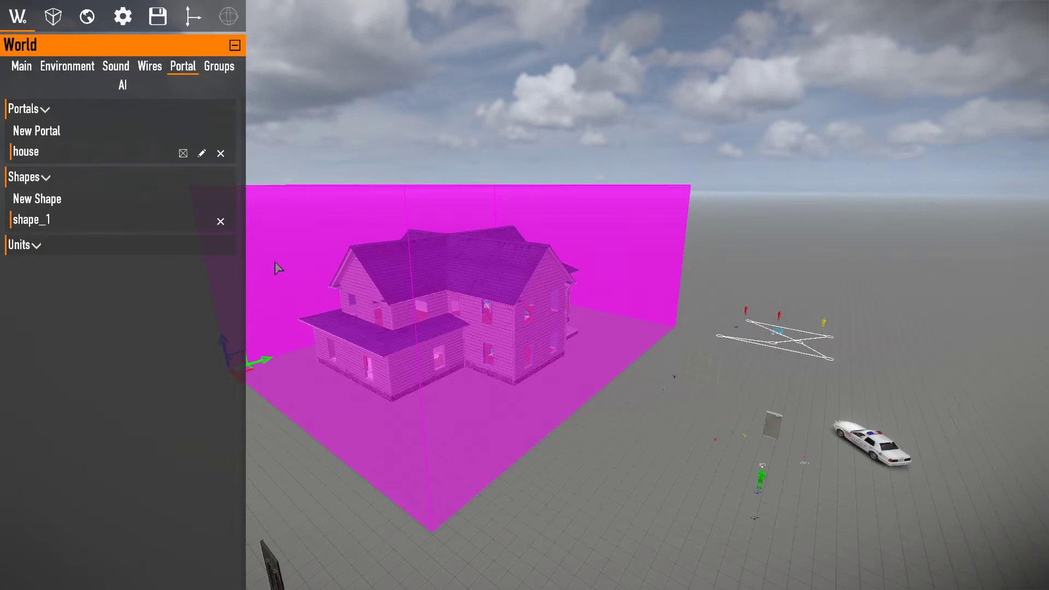
left_click(183, 153)
left_click(495, 319)
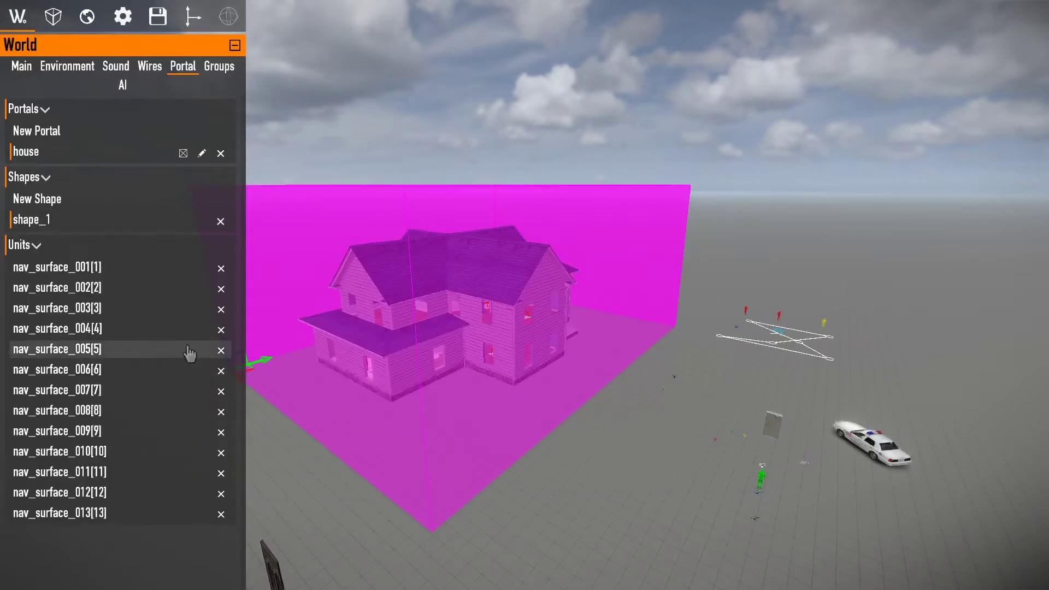
Examine the house from its front and surroundings to see which objects the filled portal covers.
key("a")
mouse_move(407, 312)
right_mouse_down()
mouse_move(634, 312)
mouse_move(411, 316)
right_mouse_up()
key("a")
key("d")
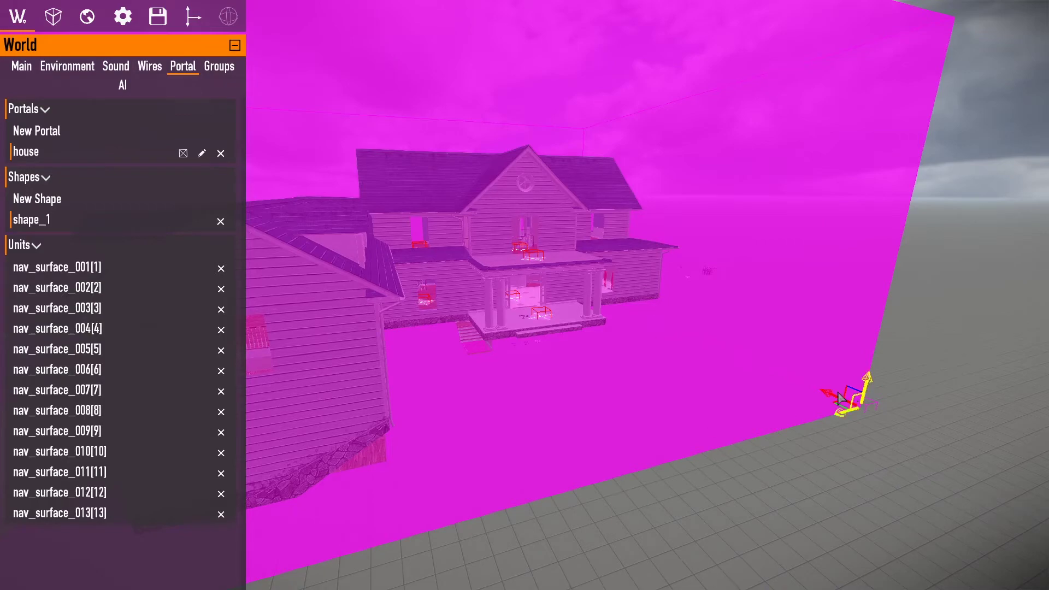
key("w")
right_click_drag(524, 316, 612, 352)
key("s")
right_click_drag(459, 346, 481, 306)
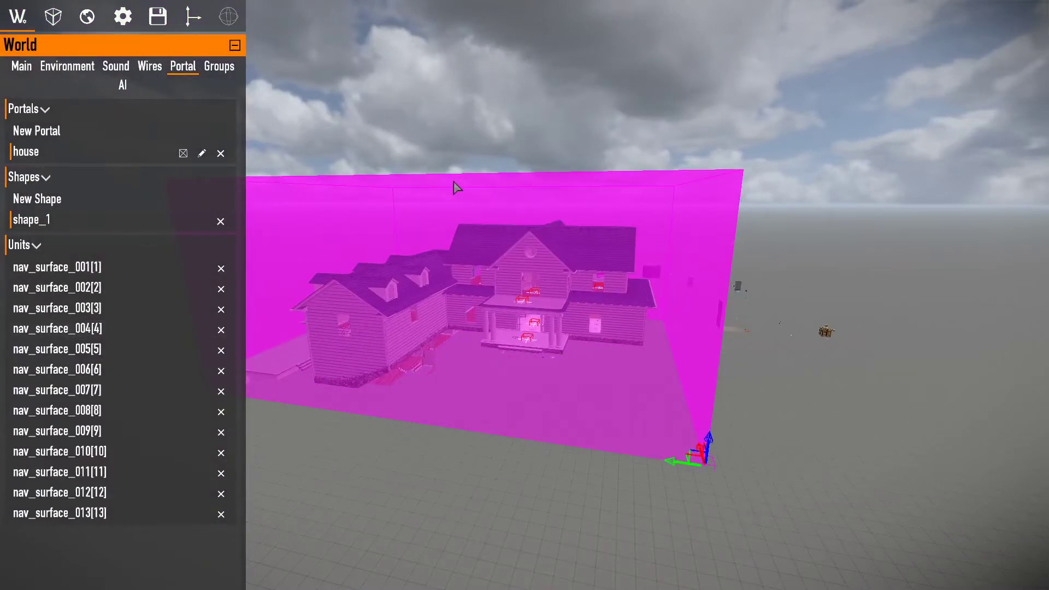
Search the placed units for "house" and select all matching exterior and interior house units.
left_click(487, 248)
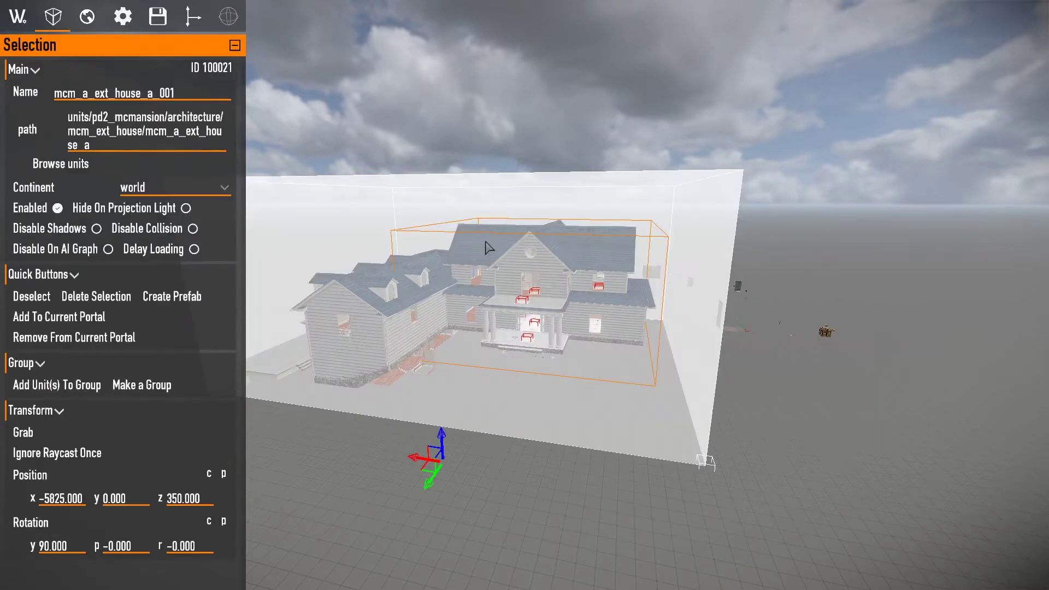
left_click(18, 16)
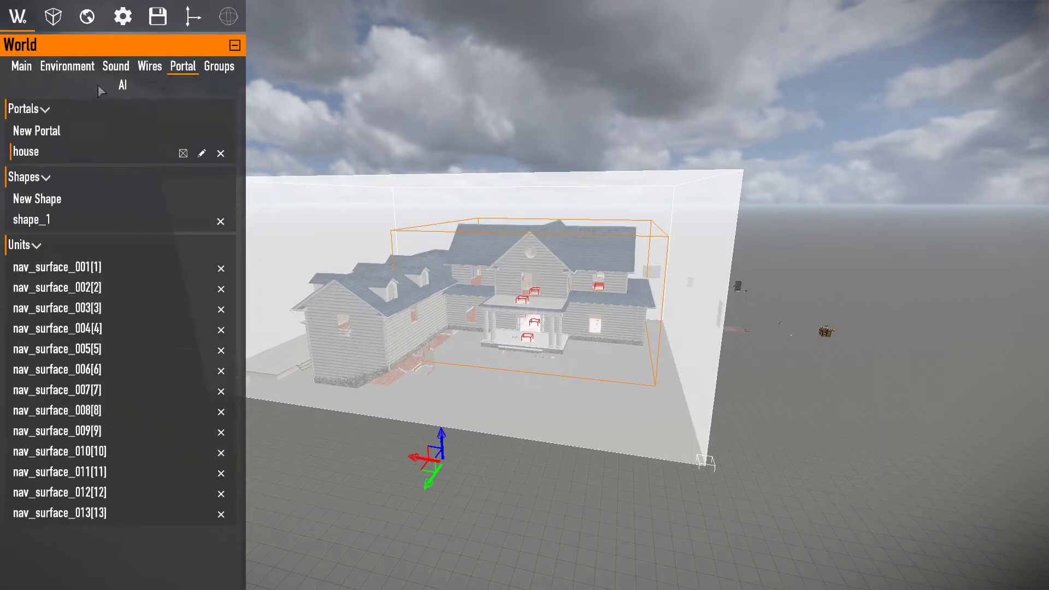
left_click(21, 66)
left_click(27, 178)
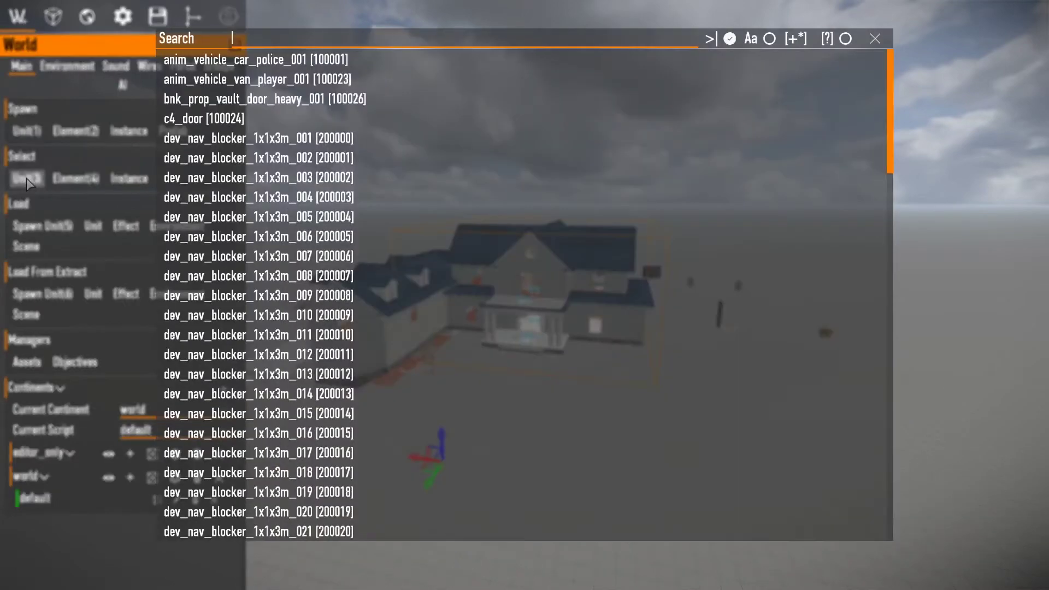
type("house")
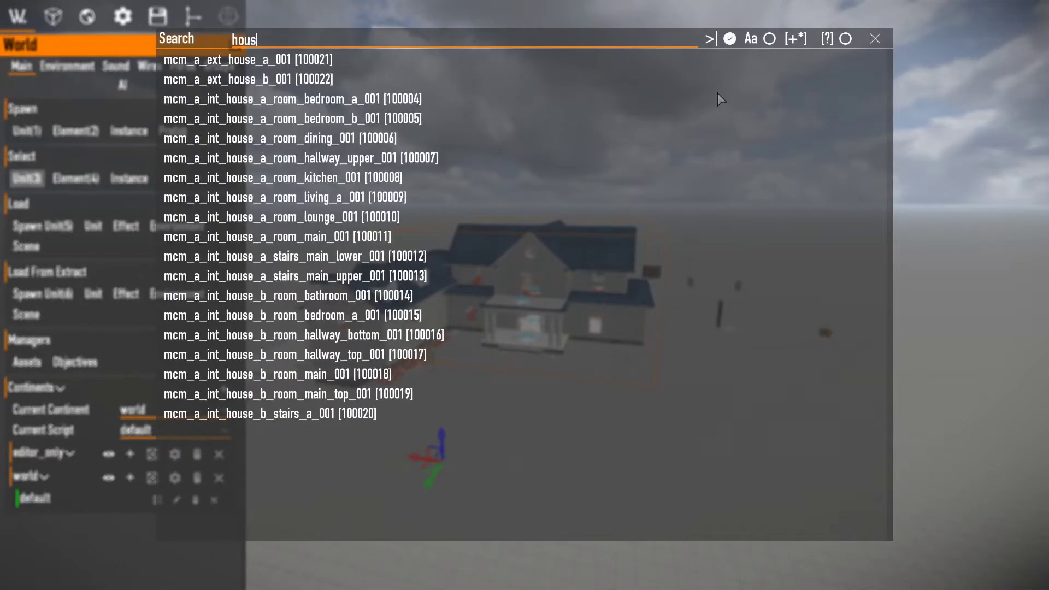
left_click(794, 42)
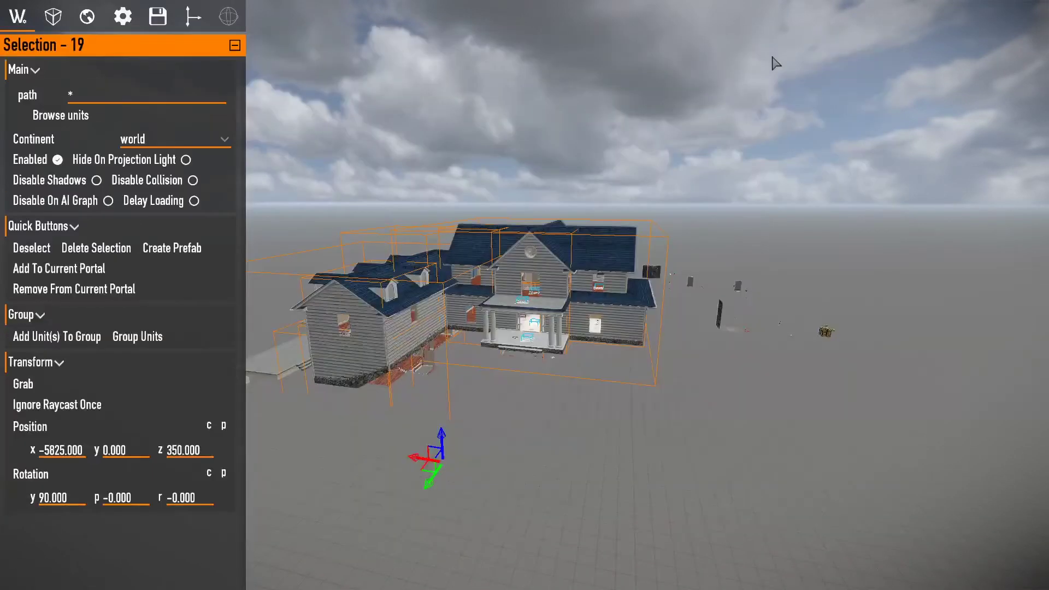
Make the house portal the current one and add all the selected house units to it.
right_click_drag(773, 62, 507, 6)
left_click(12, 12)
left_click(183, 66)
left_click(55, 152)
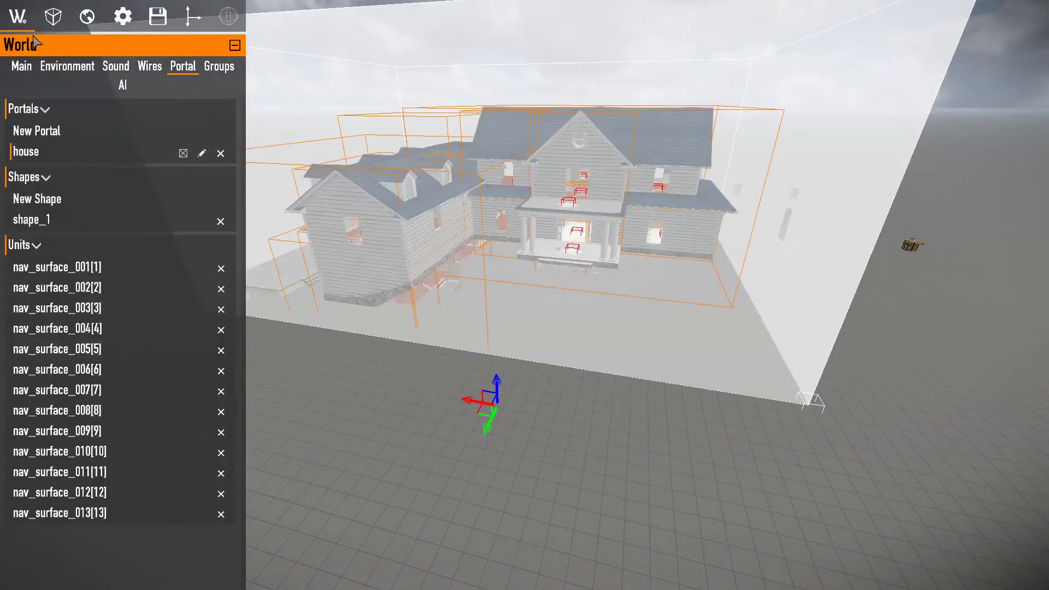
left_click(53, 17)
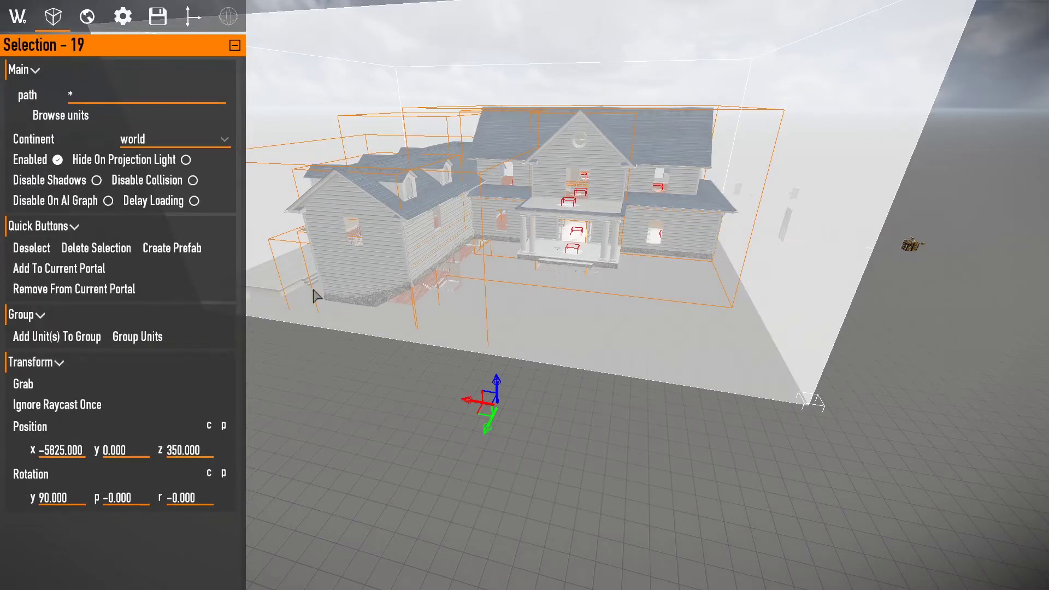
left_click(40, 269)
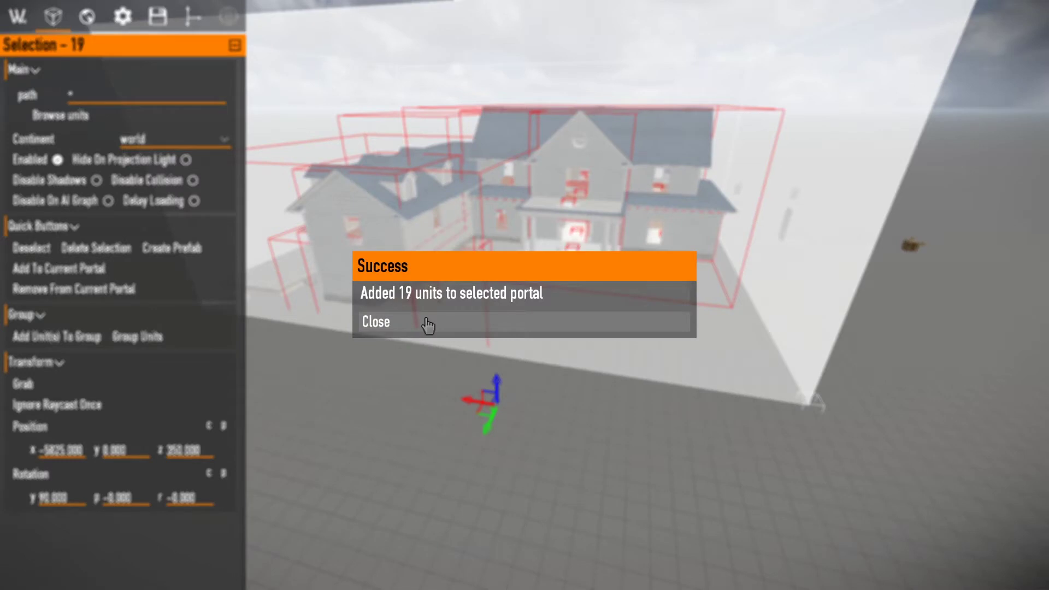
left_click(428, 325)
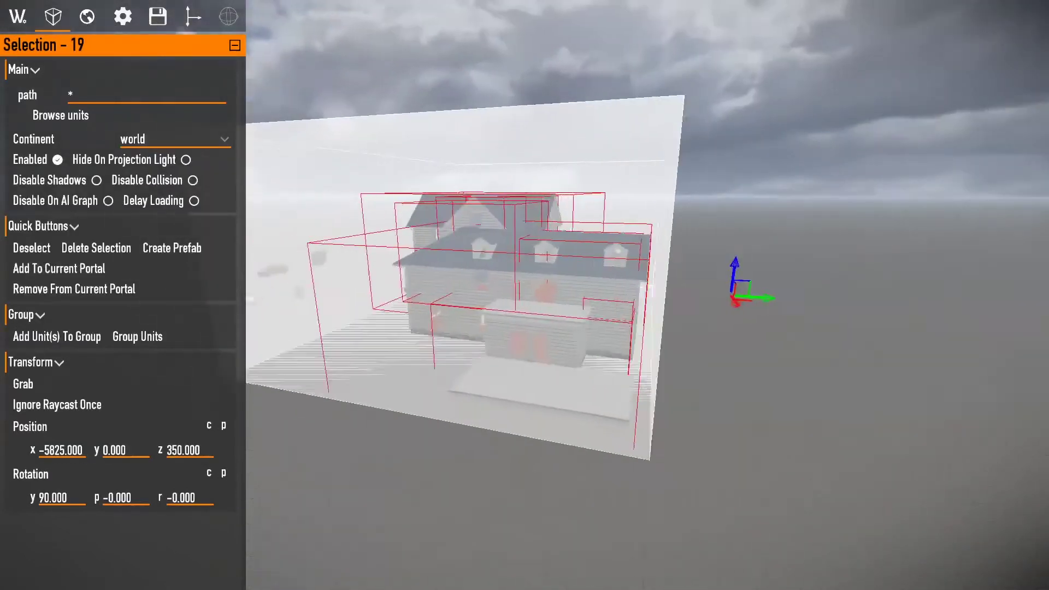
Inspect the added units around the house and review the portal's unit list, then collapse the list.
key("d")
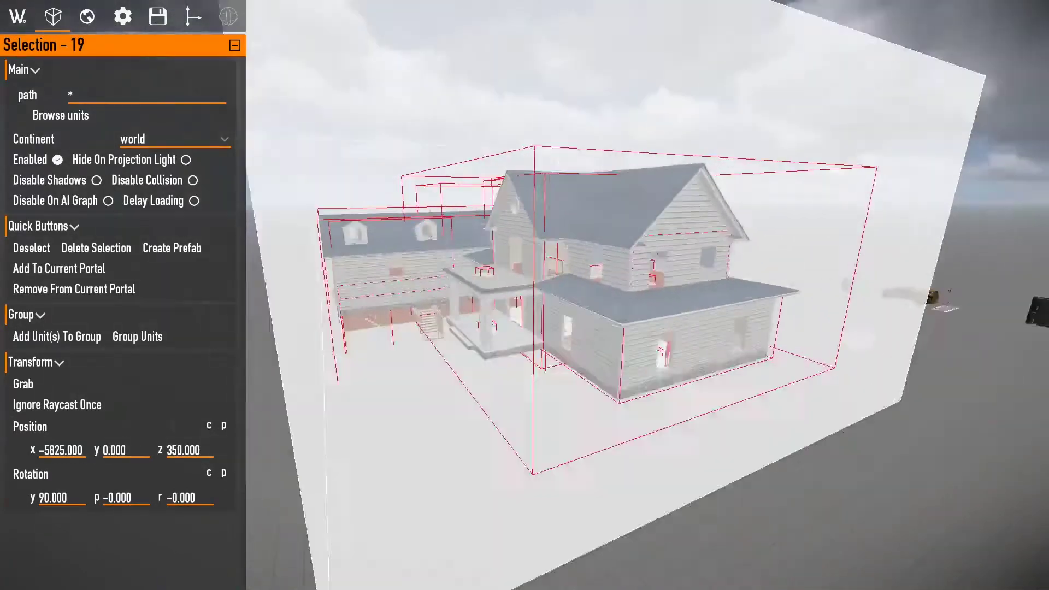
key("d")
key("a")
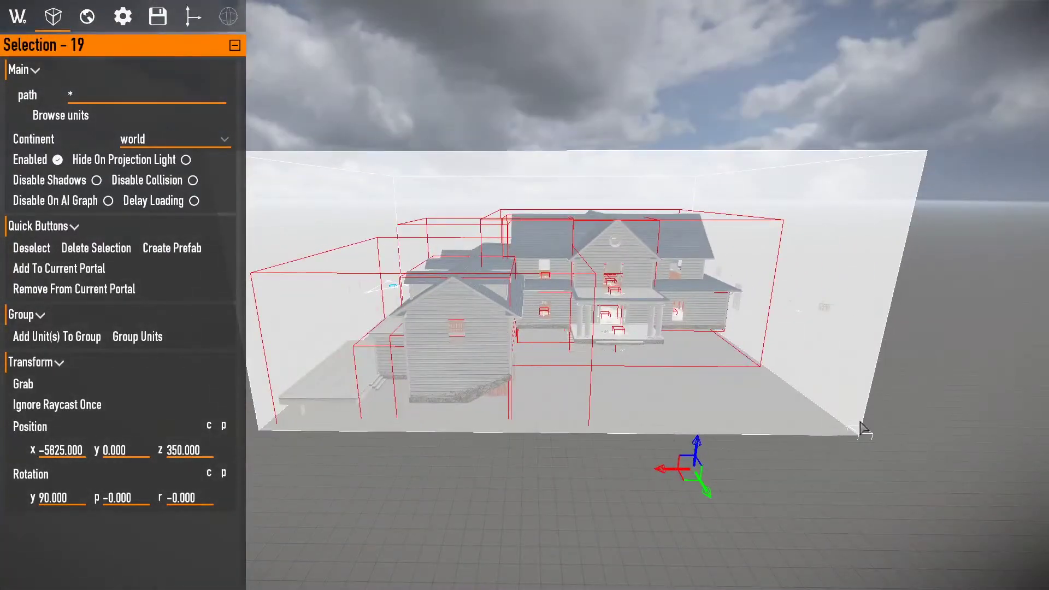
left_click(11, 18)
scroll(124, 370, "down", 2)
scroll(124, 370, "up", 2)
scroll(78, 286, "down", 8)
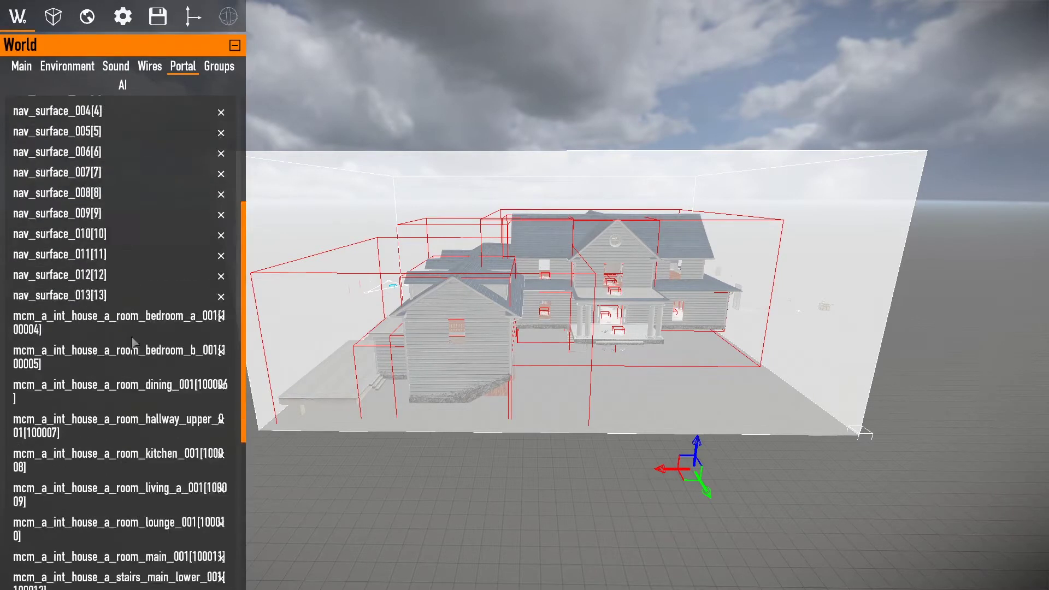
scroll(155, 463, "up", 8)
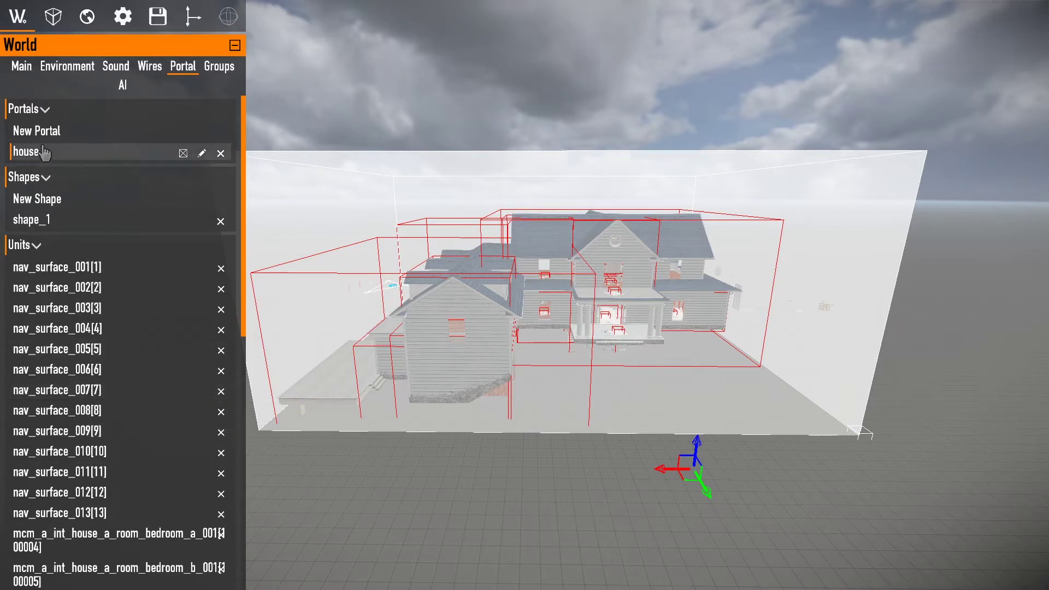
left_click(22, 244)
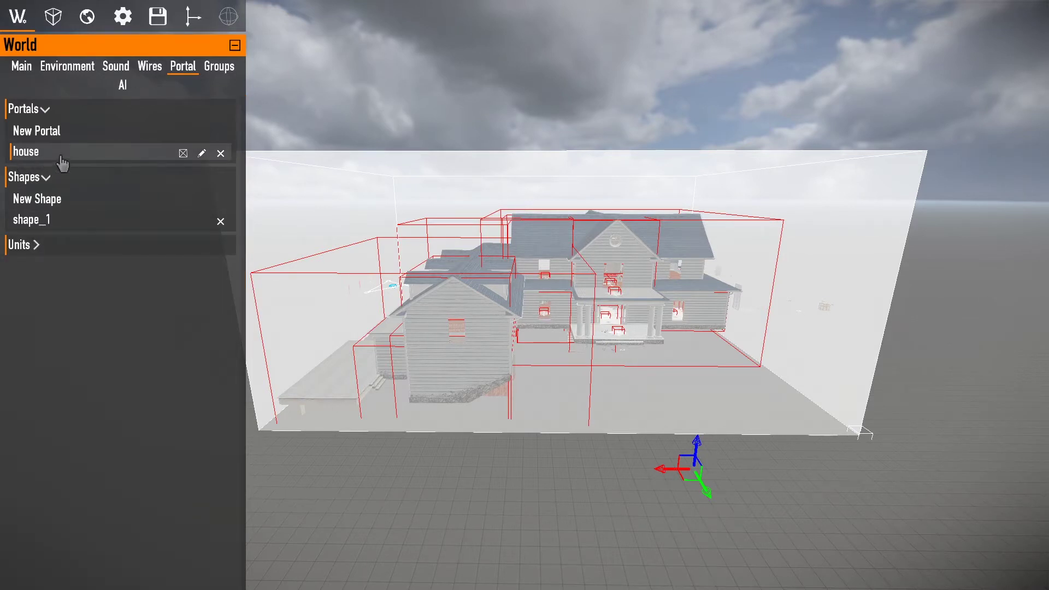
Select the portal shape at its front corner and examine how it surrounds the house.
key("d")
key("w")
right_click_drag(532, 239, 526, 242)
left_click(481, 551)
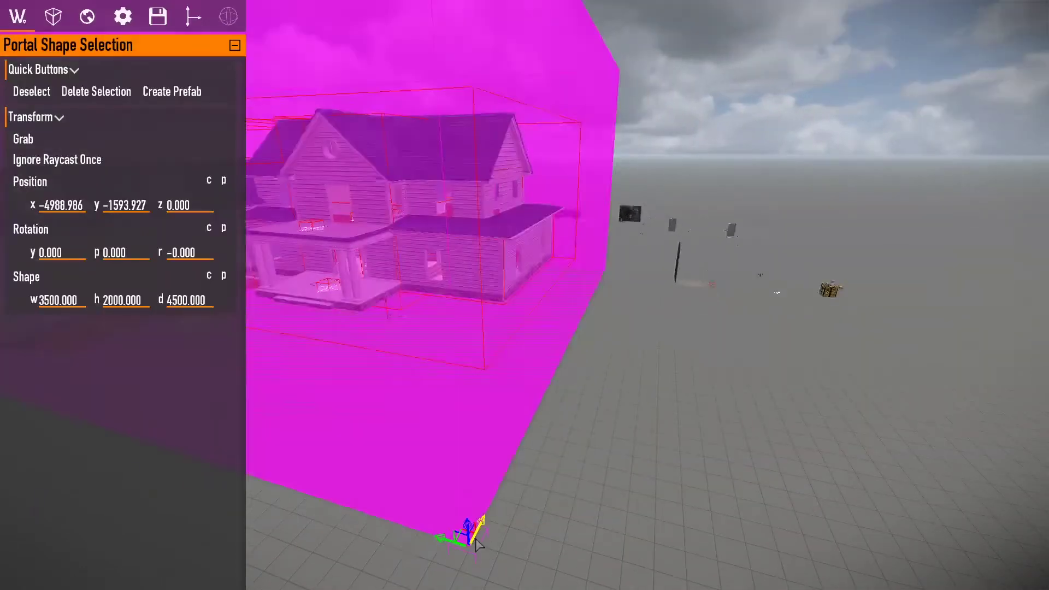
mouse_move(474, 540)
right_mouse_down()
mouse_move(382, 514)
mouse_move(448, 533)
mouse_move(530, 533)
mouse_move(471, 536)
right_mouse_up()
key("a")
key("d")
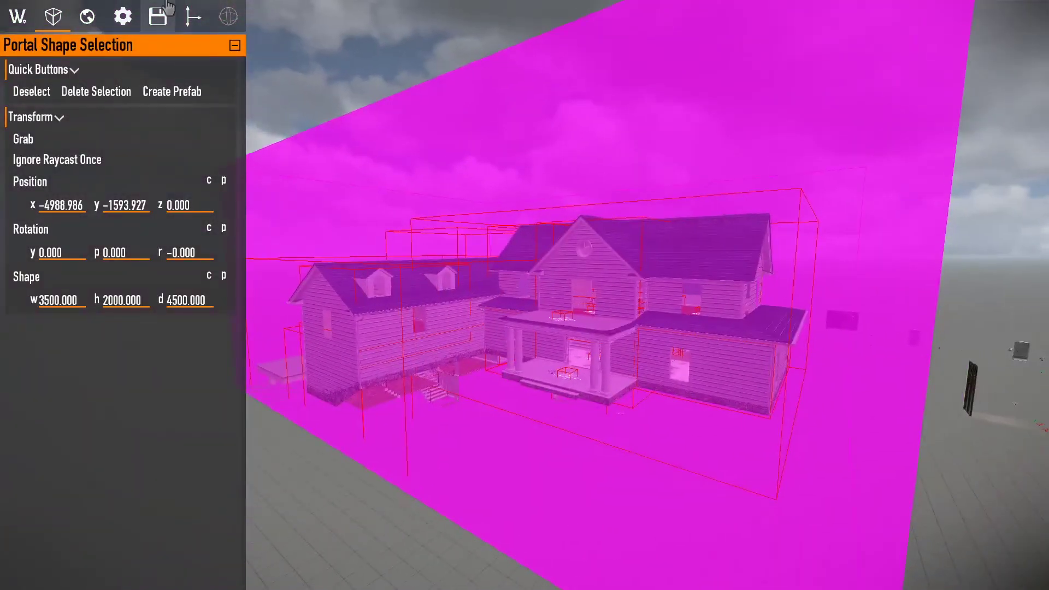
Leave the portal shape selection and start a playtest of the level near the police car.
key("Escape")
left_click(913, 86)
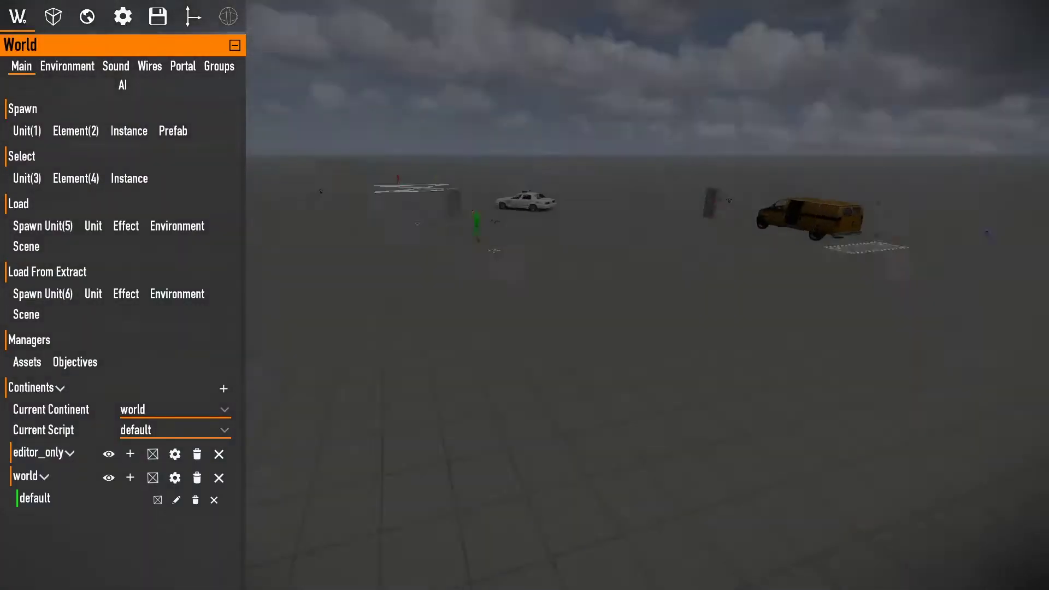
right_click_drag(524, 295, 476, 282)
key("w")
key("s")
key("w")
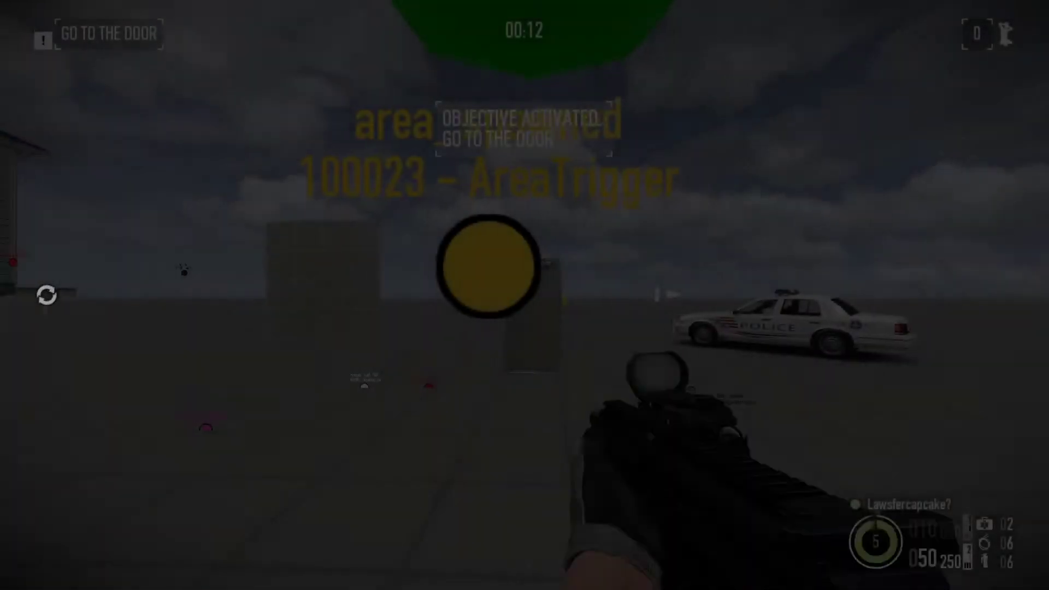
Check in the playtest how the house portal renders the house while moving around outside it.
key("s")
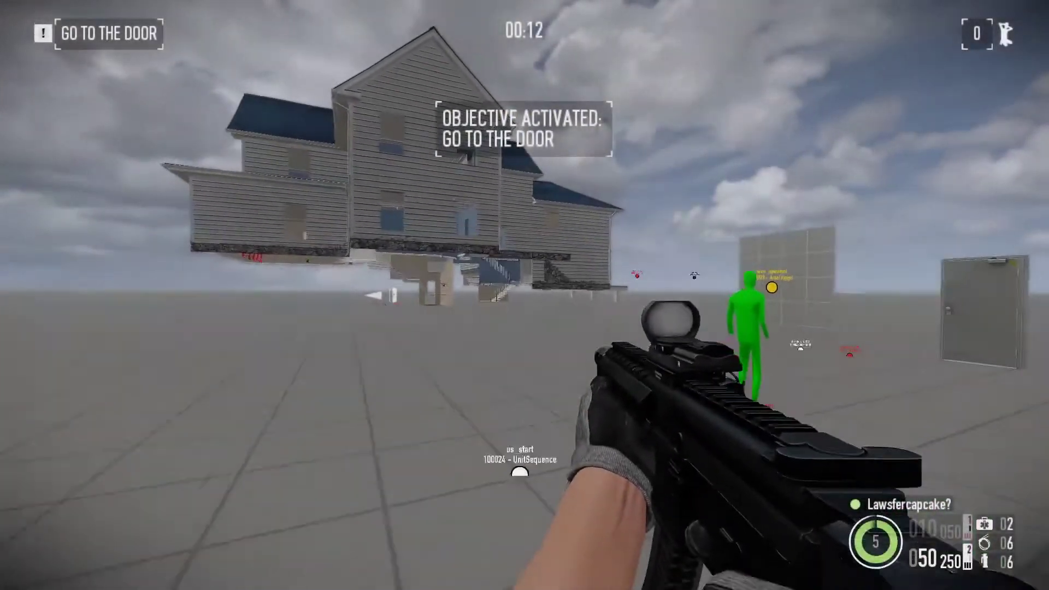
key("1")
key("a")
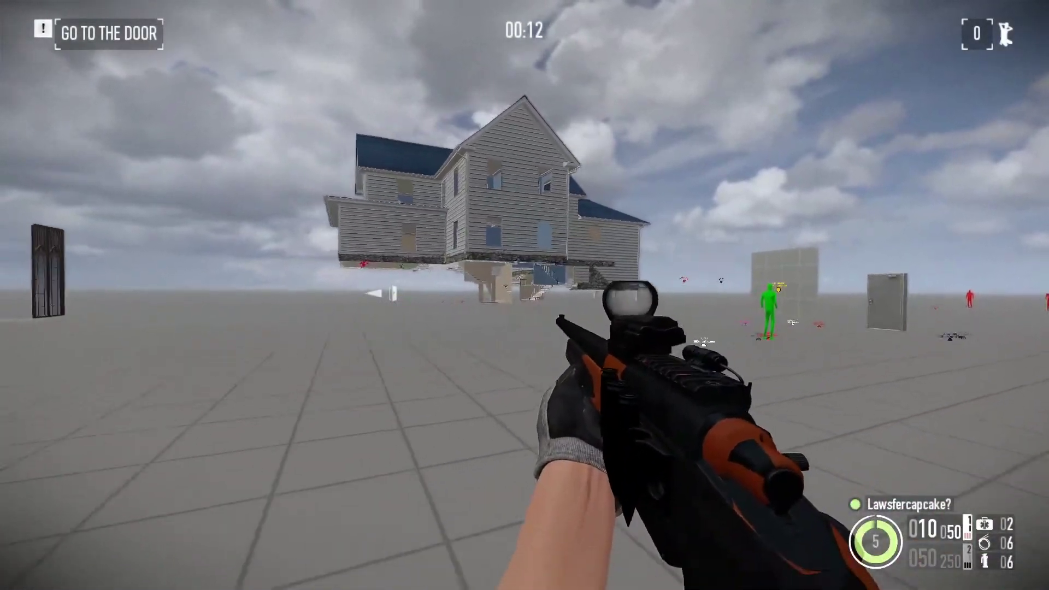
right_click(525, 295)
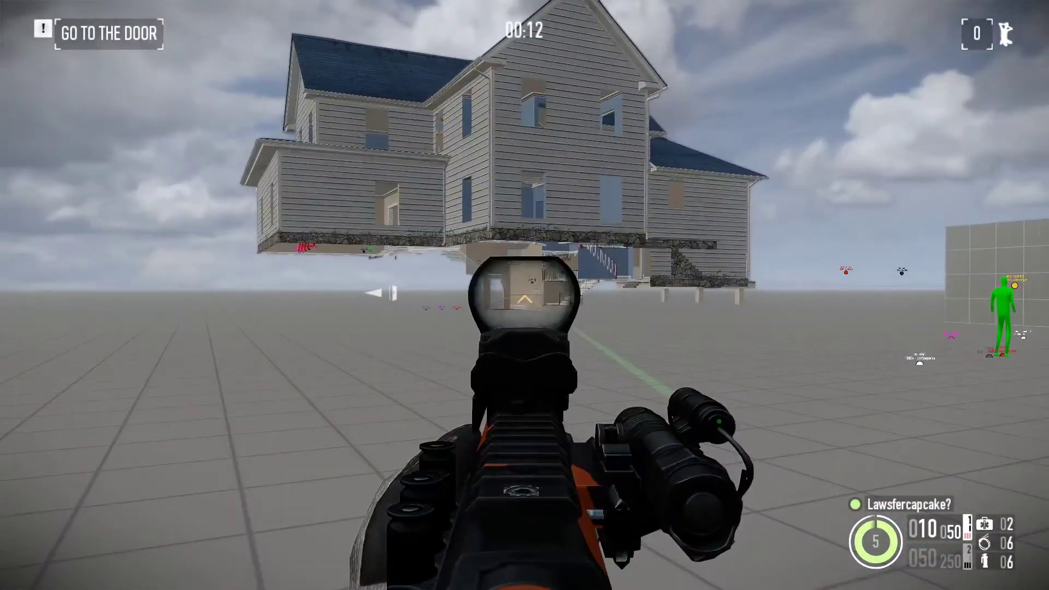
right_click(525, 295)
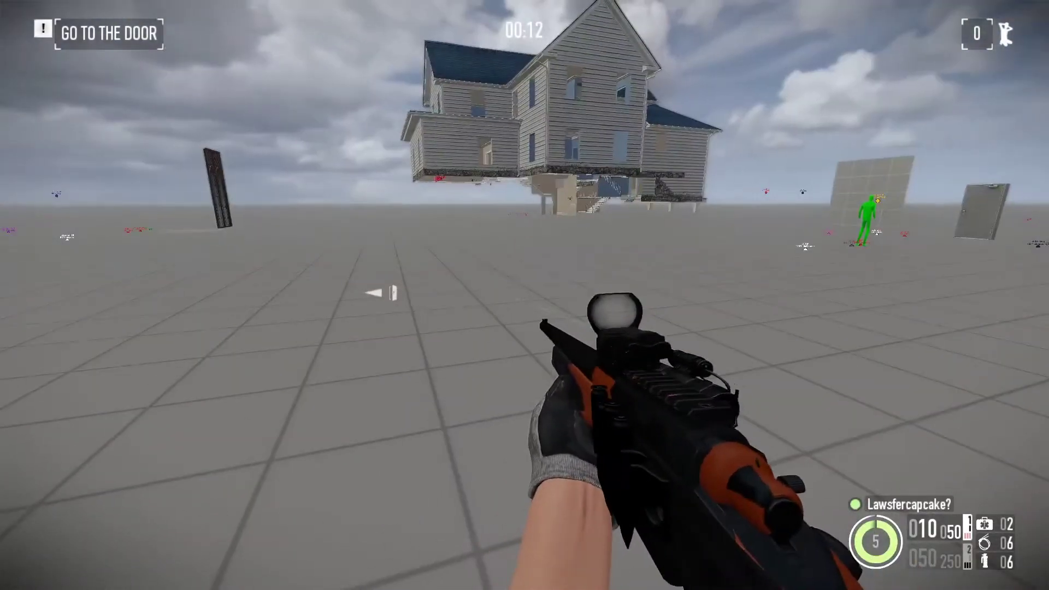
key("shift+w")
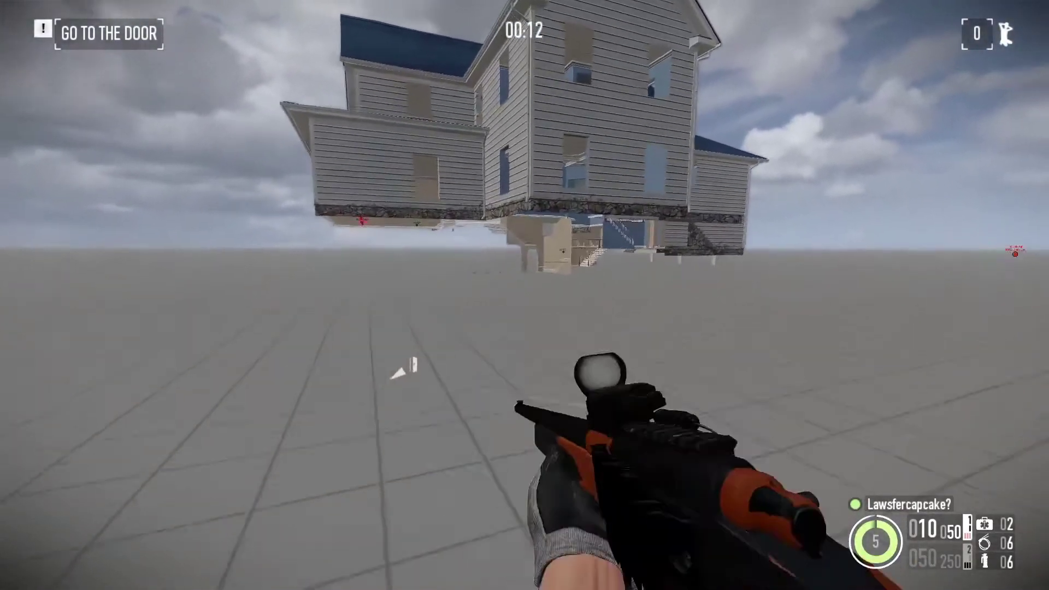
key("w")
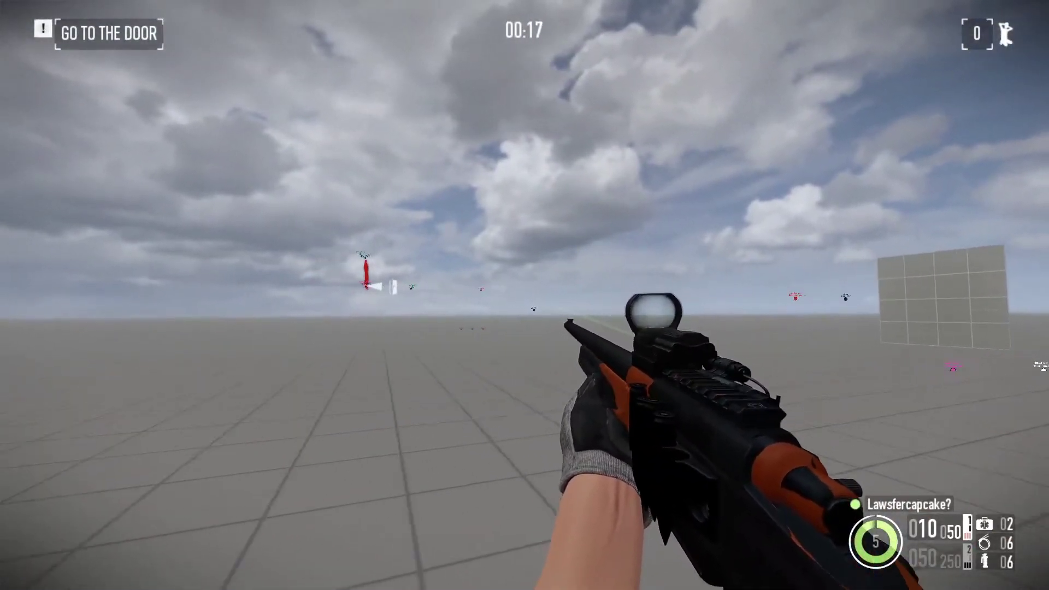
key("s")
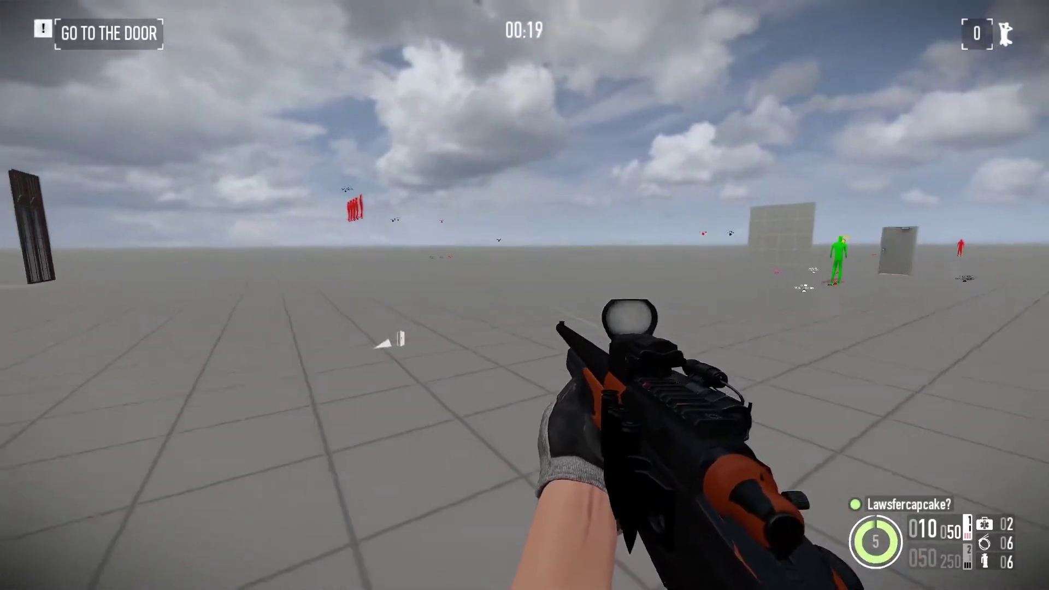
Check how the house renders from outside the portal shape while moving through the playtest.
key("w")
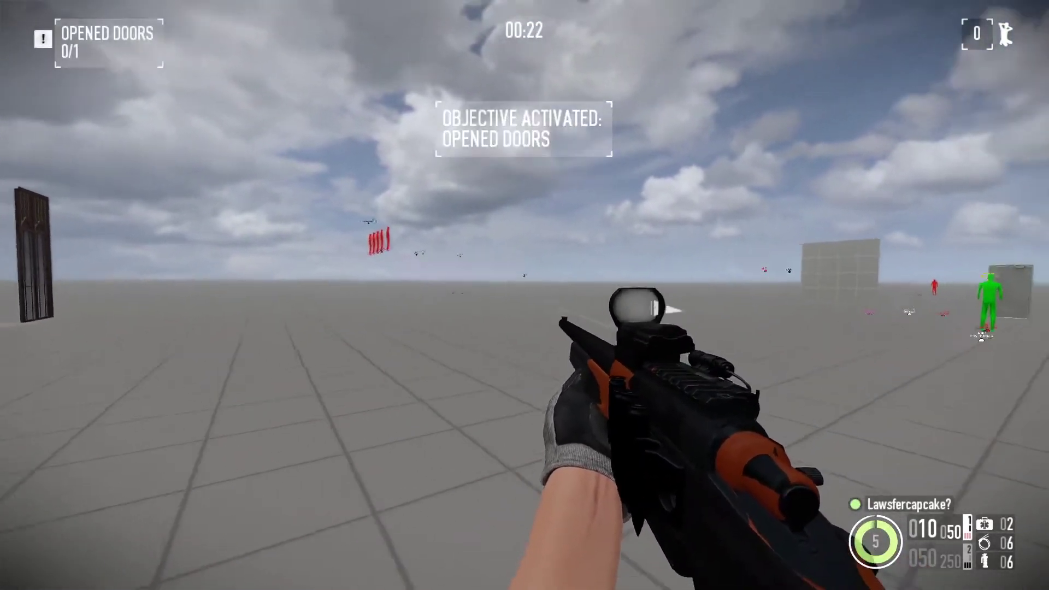
key("a")
right_click(525, 295)
key("d")
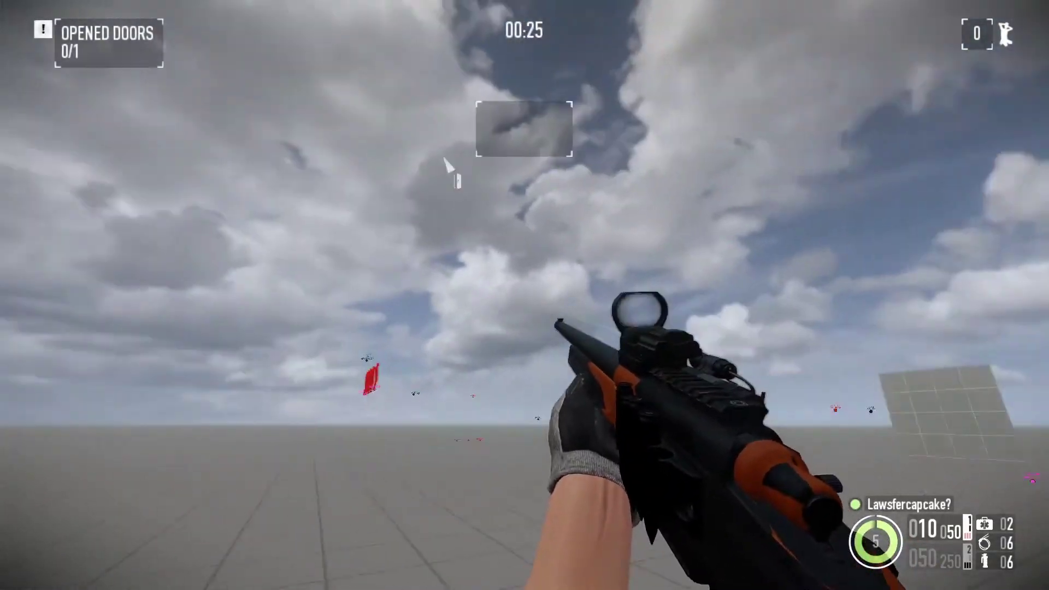
Return to the level editor and display the house portal's shape and units around the house.
key("F10")
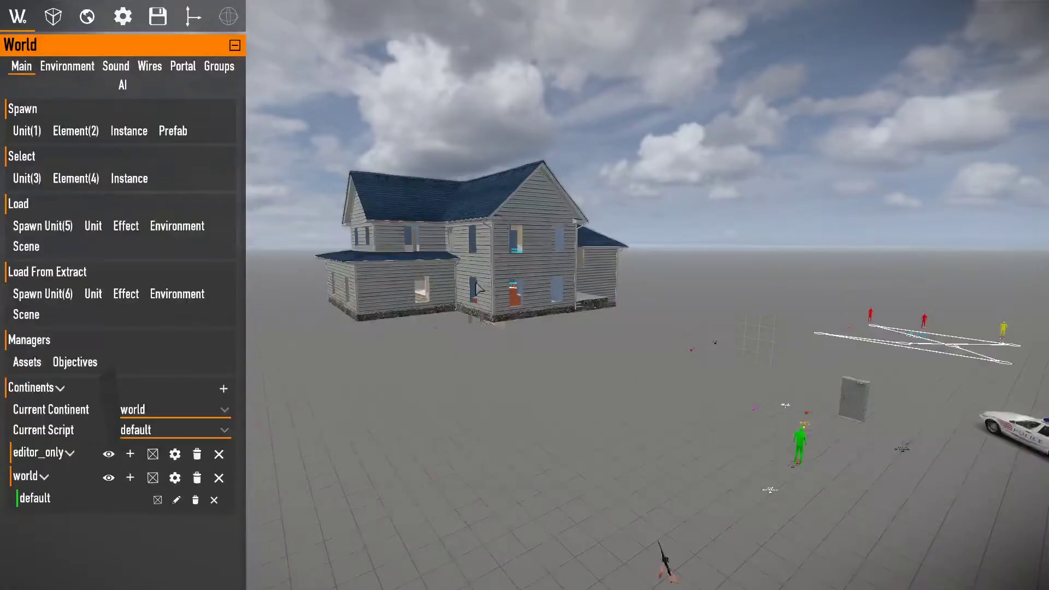
left_click(180, 68)
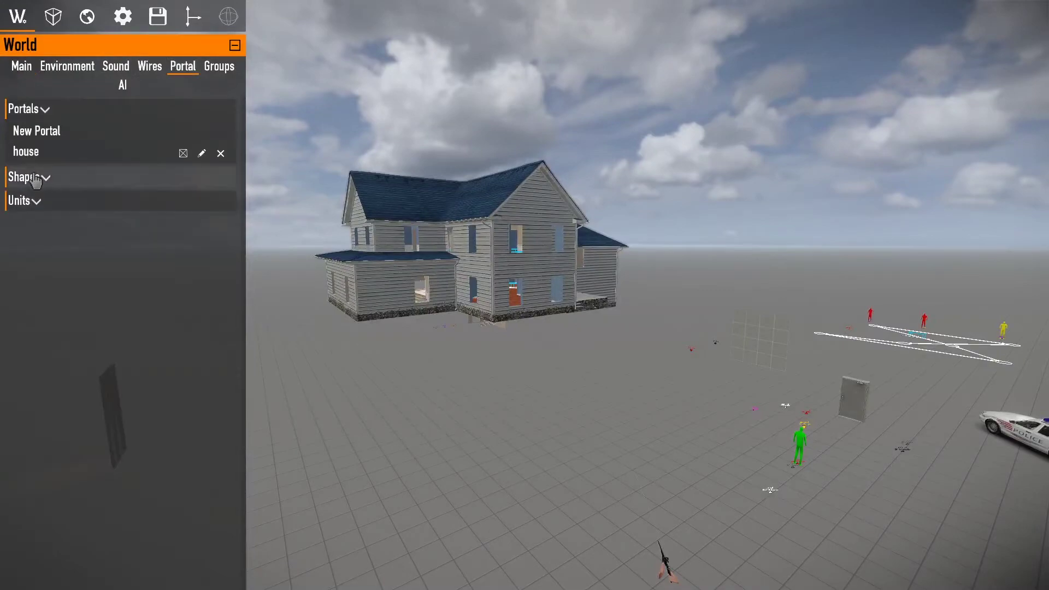
left_click(27, 154)
key("a")
right_click_drag(476, 290, 528, 290)
key("s")
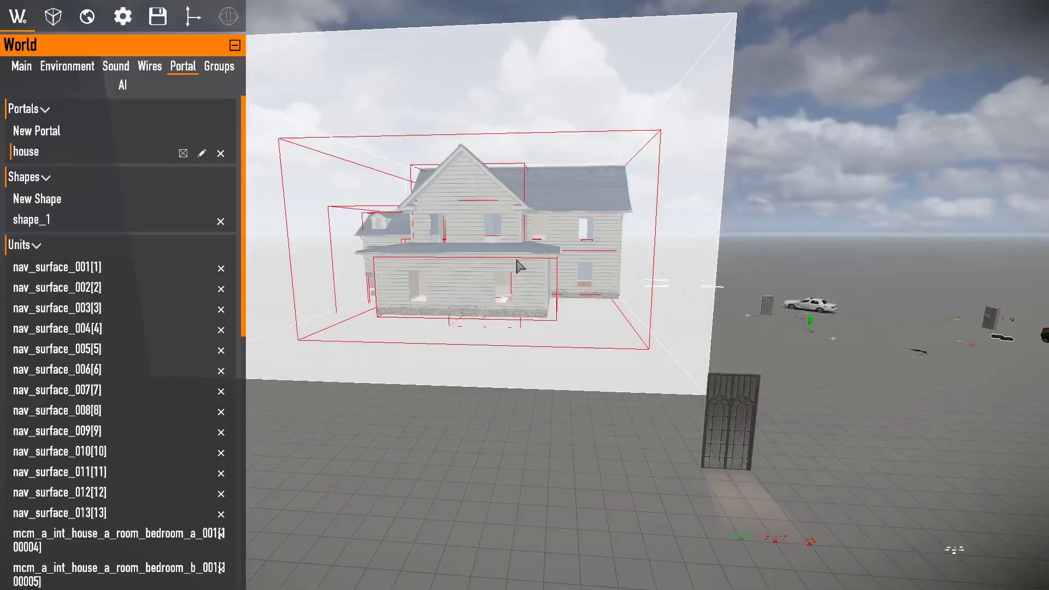
Select the house portal's shape and examine its boundary from close to the front of the house.
right_click_drag(517, 259, 358, 180)
key("w")
left_click(417, 206)
key("w")
key("w")
key("s")
key("s")
mouse_move(525, 295)
right_mouse_down()
mouse_move(672, 295)
mouse_move(683, 328)
mouse_move(513, 278)
mouse_move(393, 219)
mouse_move(396, 246)
mouse_move(527, 287)
right_mouse_up()
key("w")
key("a")
key("s")
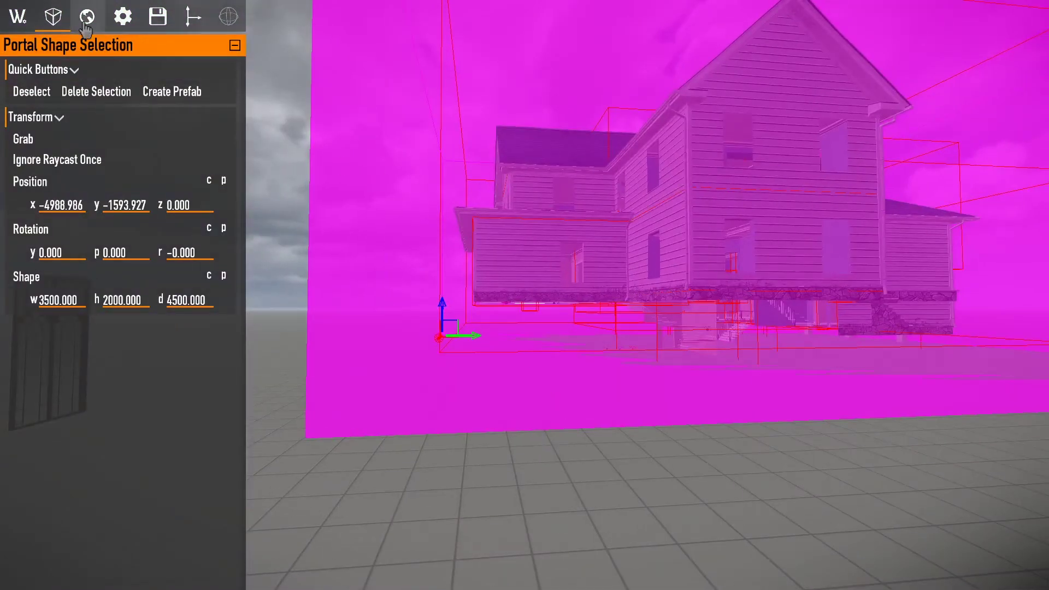
Leave the portal display and start a playtest on the open ground in front of the house.
left_click(12, 17)
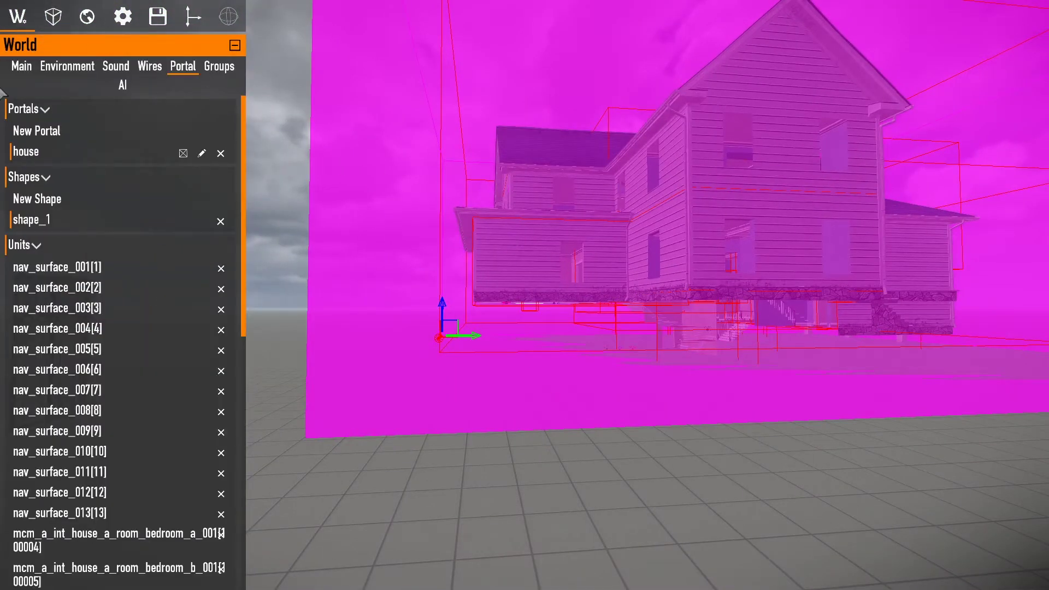
left_click(21, 67)
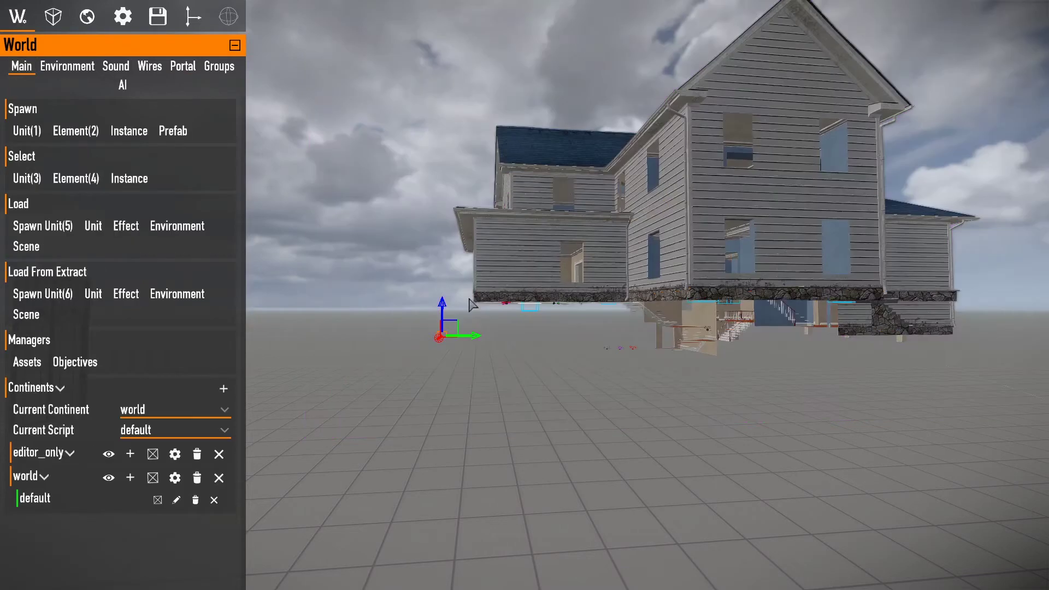
left_click(505, 298)
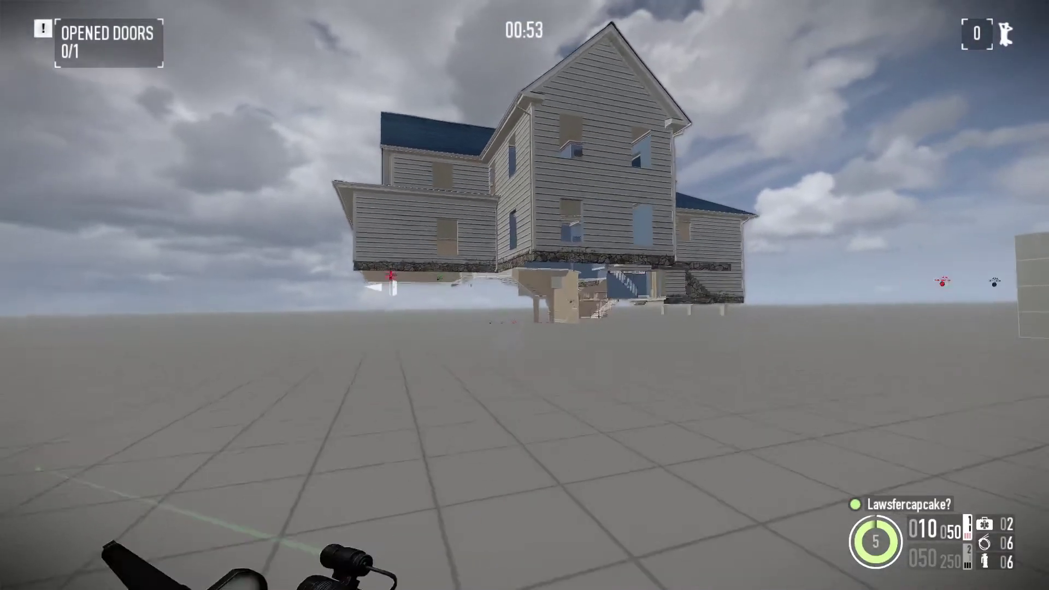
Move toward the green figure in the playtest and look back to check how the house renders.
key("w")
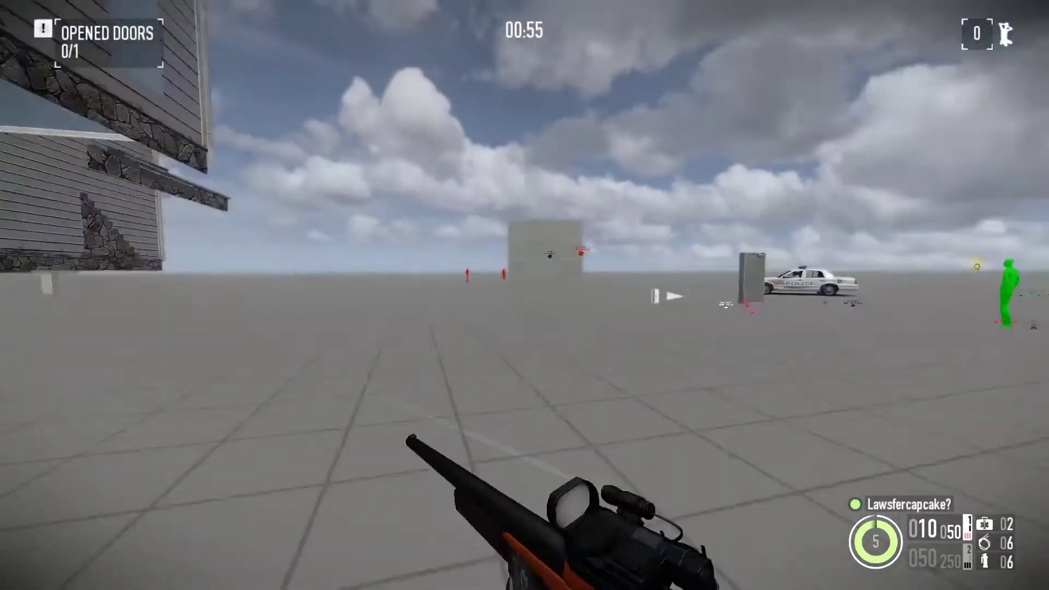
key("w")
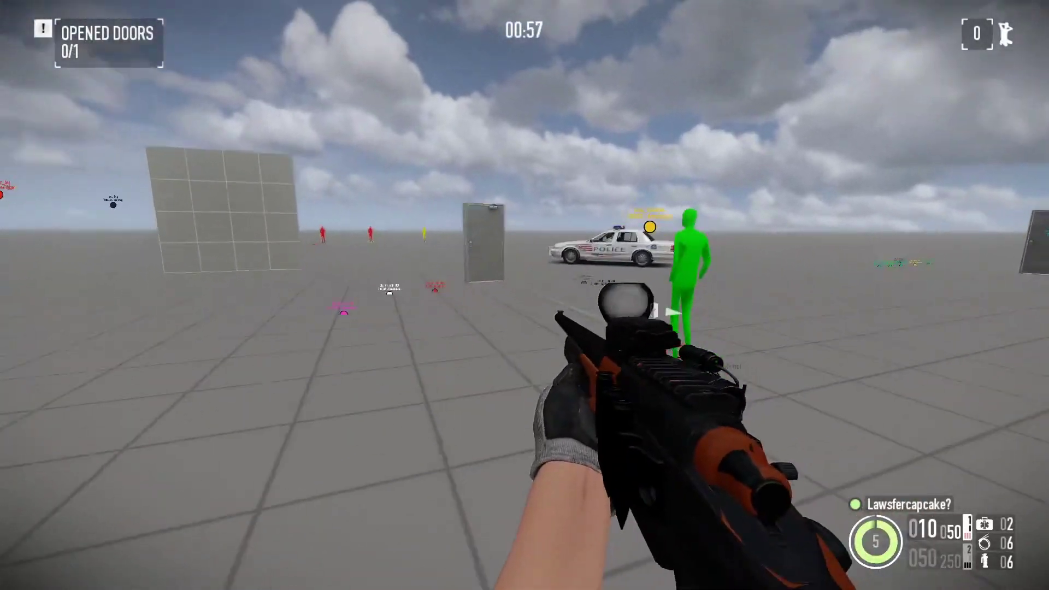
key("w")
key("s")
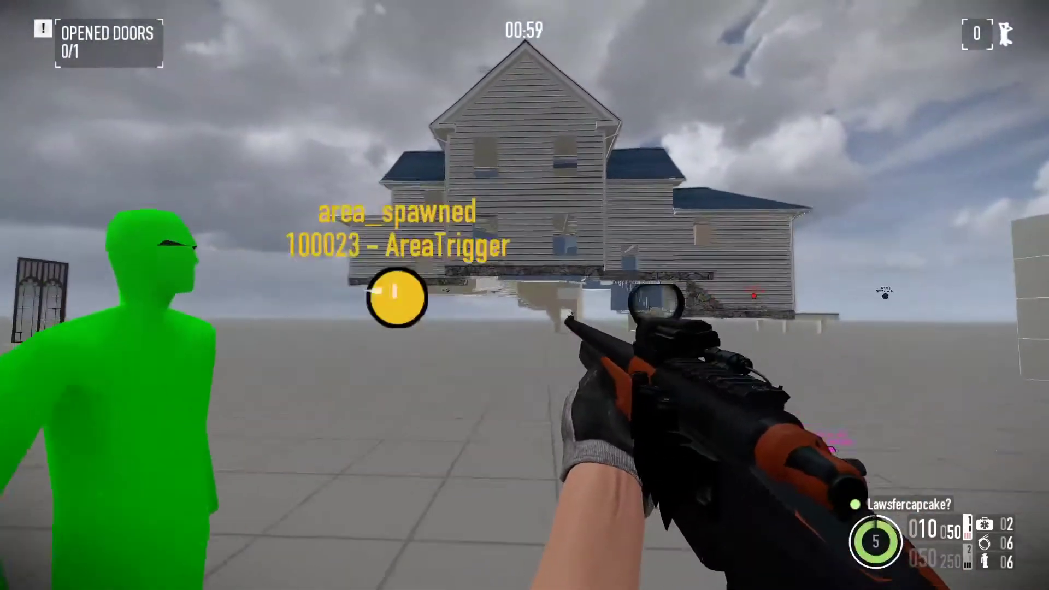
key("w")
key("a")
left_click(525, 295)
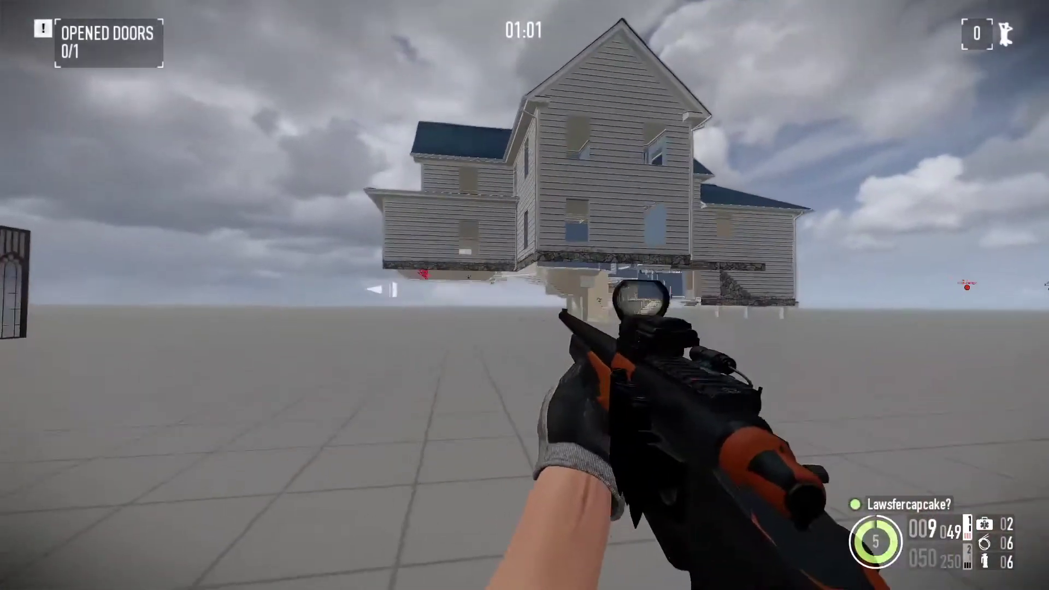
Back away from the house and approach it again to test its rendering at different distances.
key("a")
key("r")
key("s")
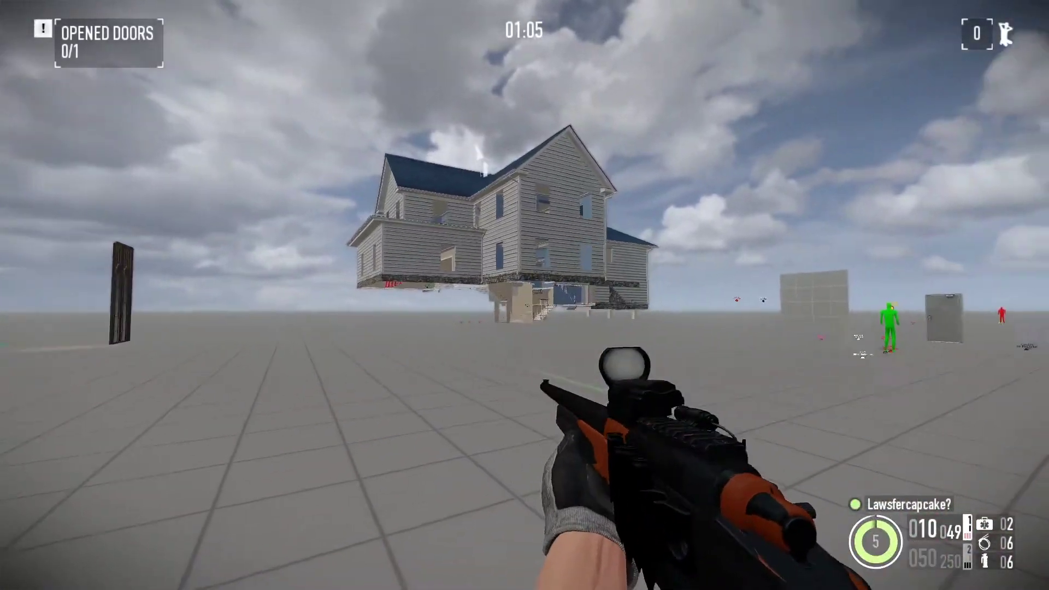
key("w")
right_click(524, 295)
left_click(524, 295)
key("r")
key("w")
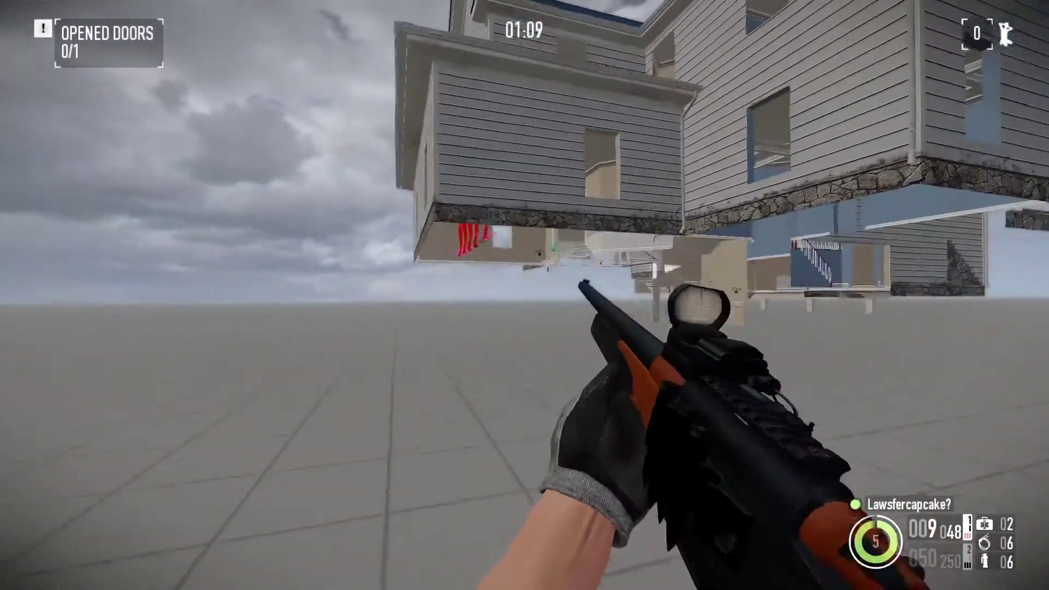
key("w")
key("r")
Return to the level editor, select the test instance near the grey door, and resume the playtest.
key("F10")
left_click(17, 16)
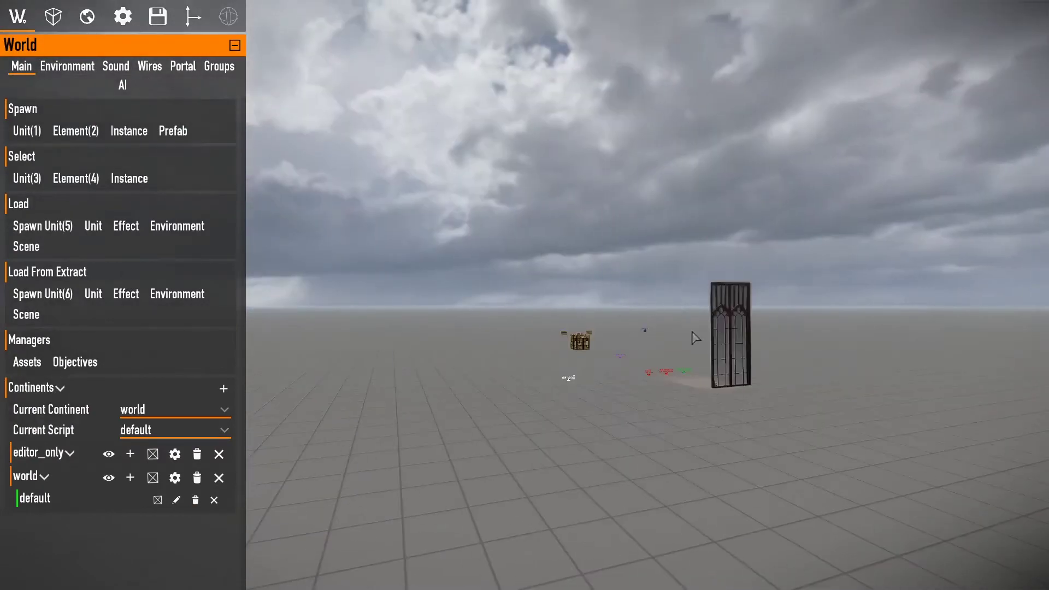
right_click_drag(691, 331, 582, 346)
left_click(600, 343)
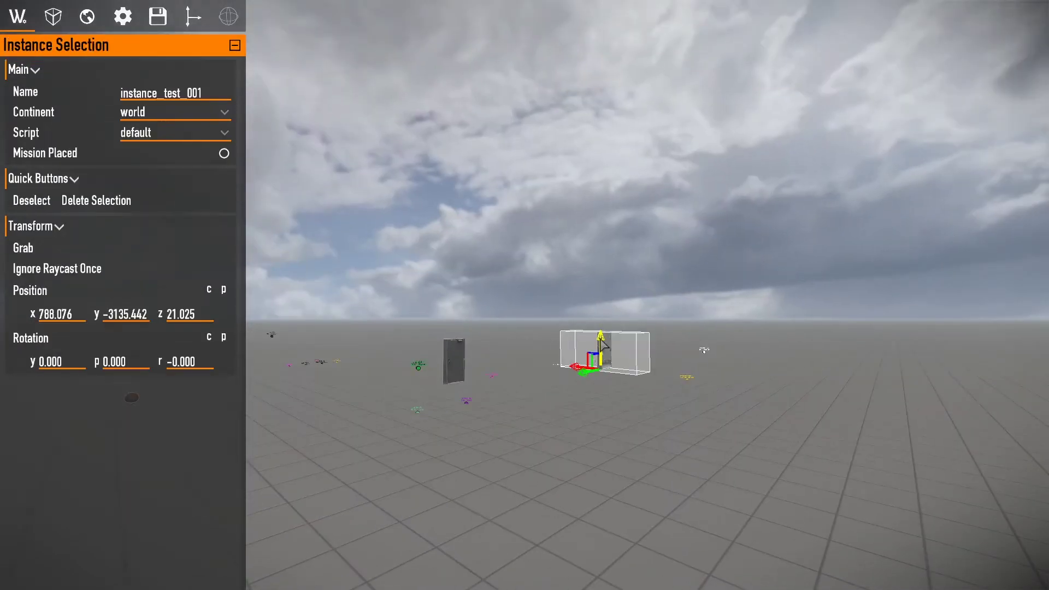
key("Delete")
left_click(413, 339)
key("F10")
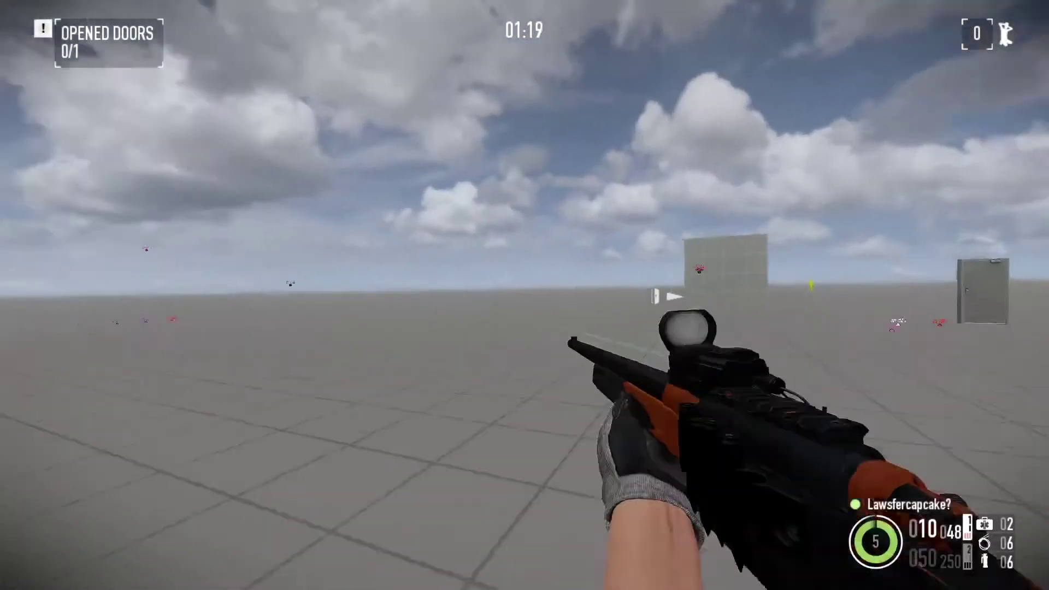
Move in and out of the portal area in the playtest to check where the house renders.
left_click(524, 295)
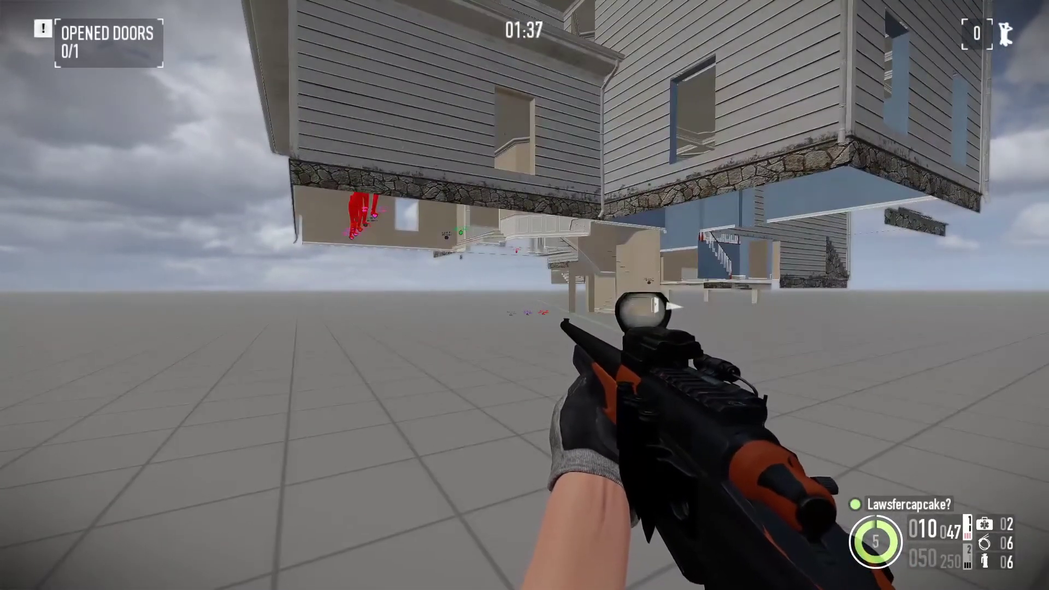
left_click(524, 295)
key("s")
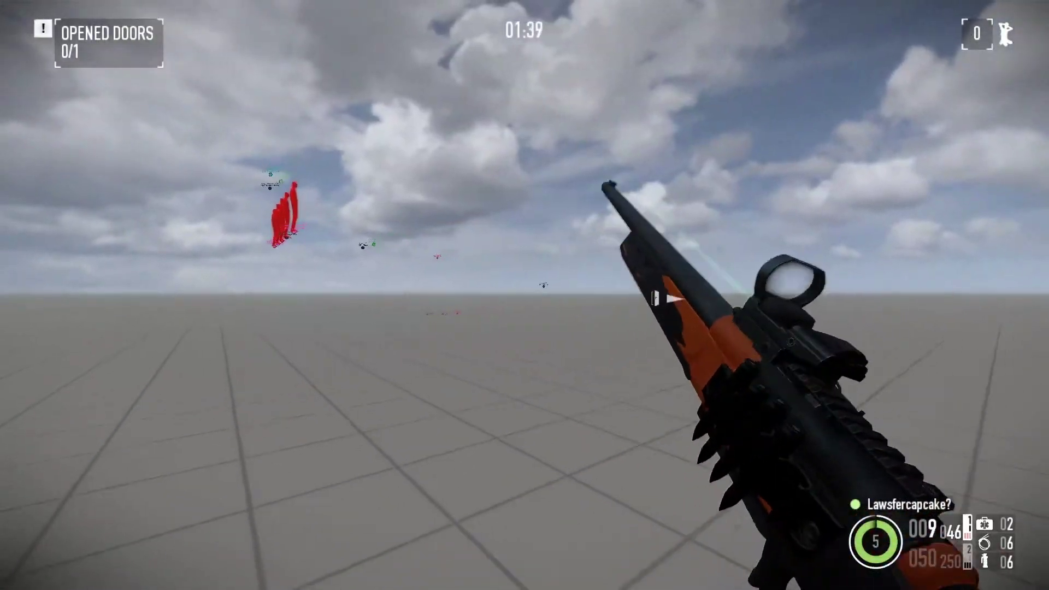
key("r")
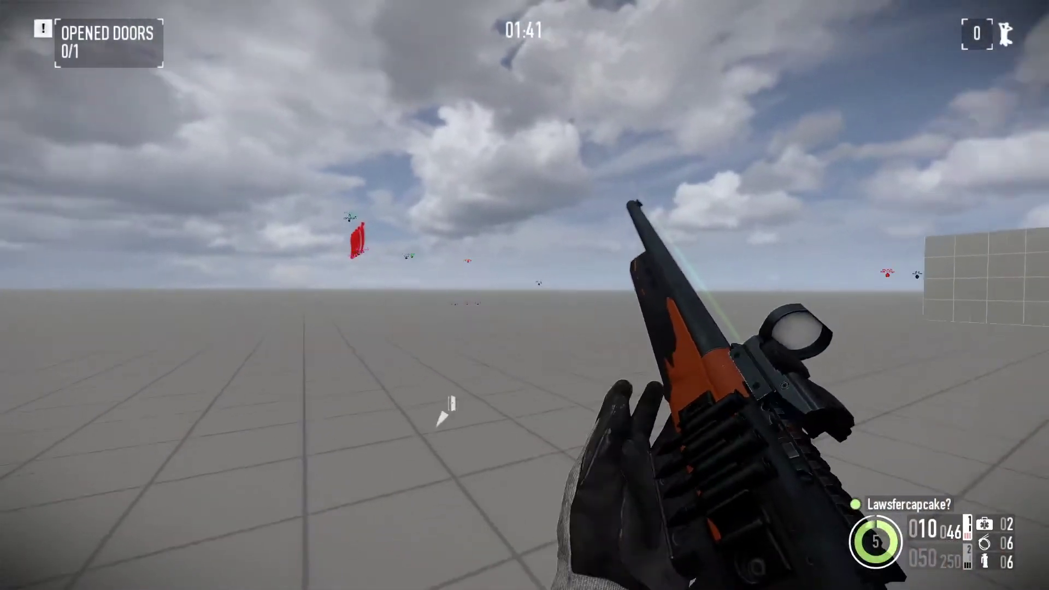
key("d")
key("s")
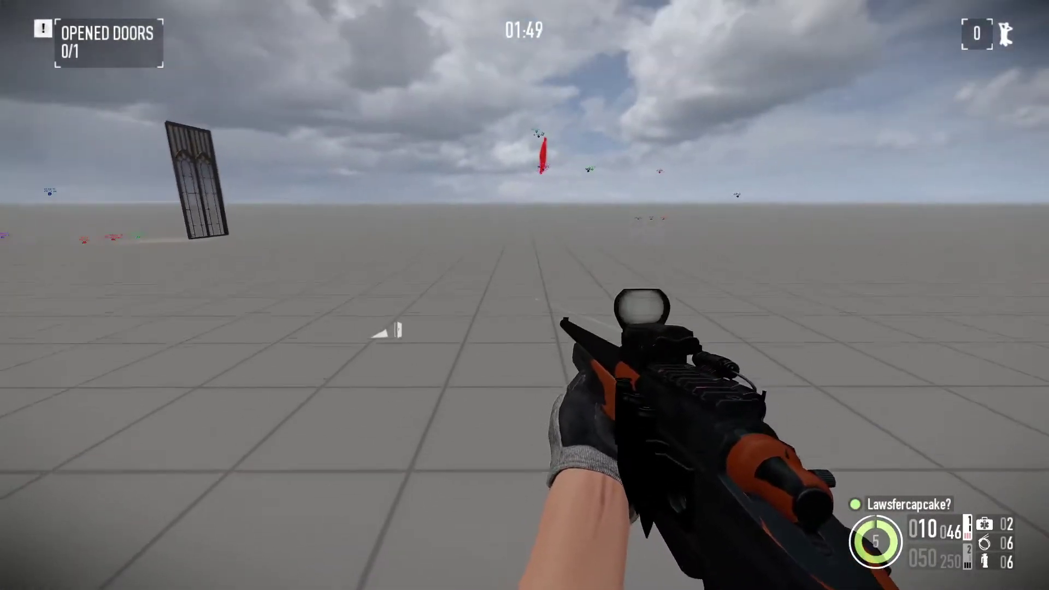
right_click(524, 295)
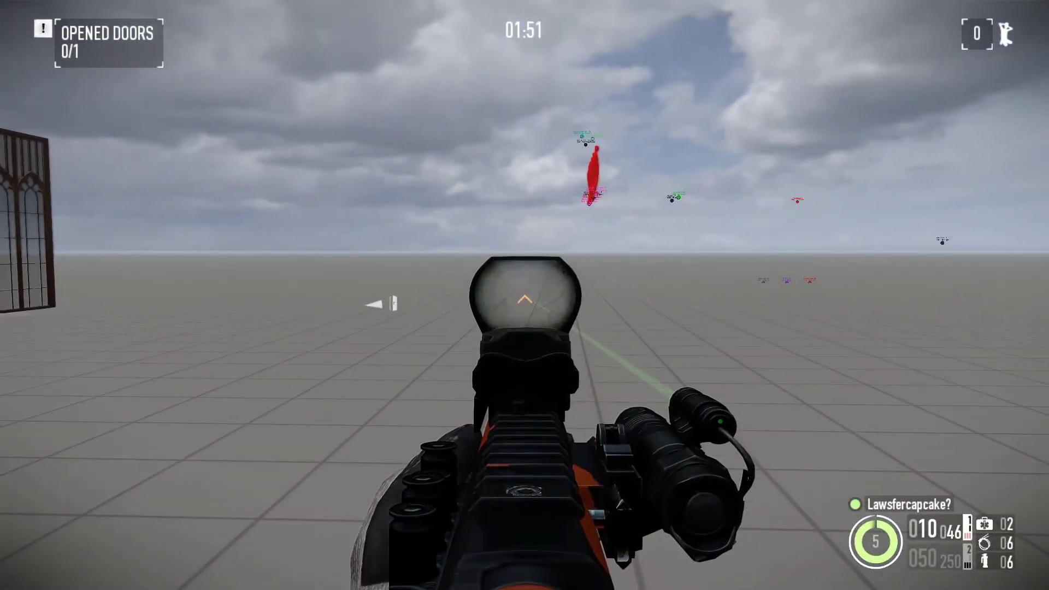
right_click(525, 295)
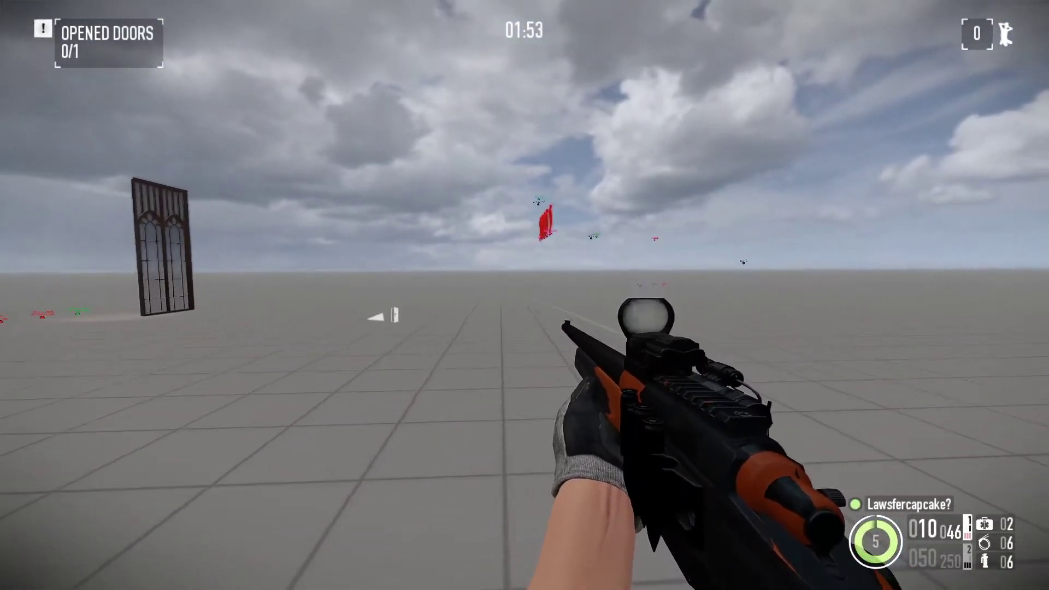
Return to the level editor, add a second shape to the house portal, and select it.
key("F10")
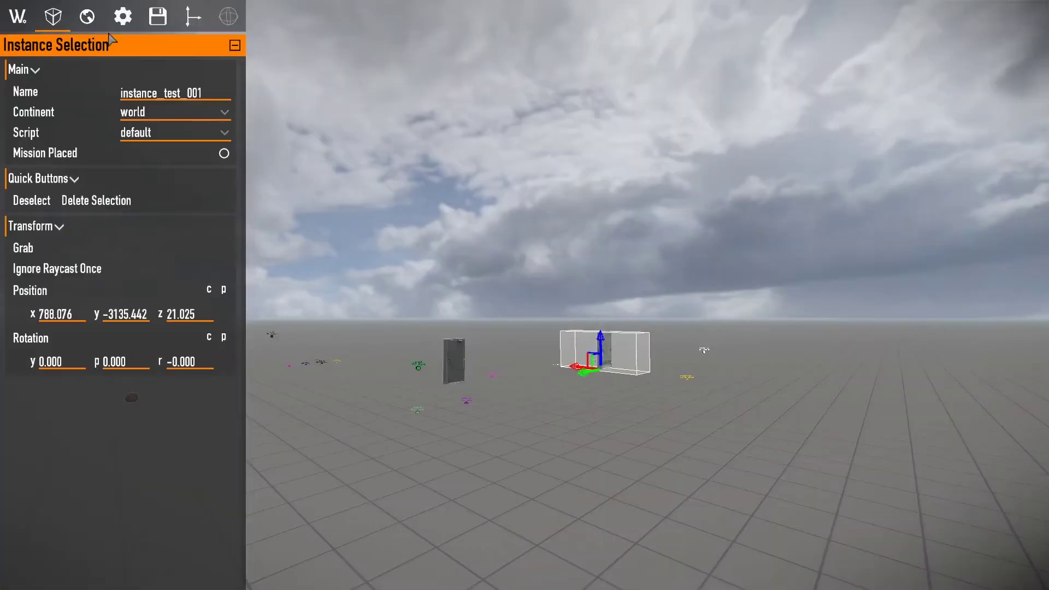
left_click(182, 66)
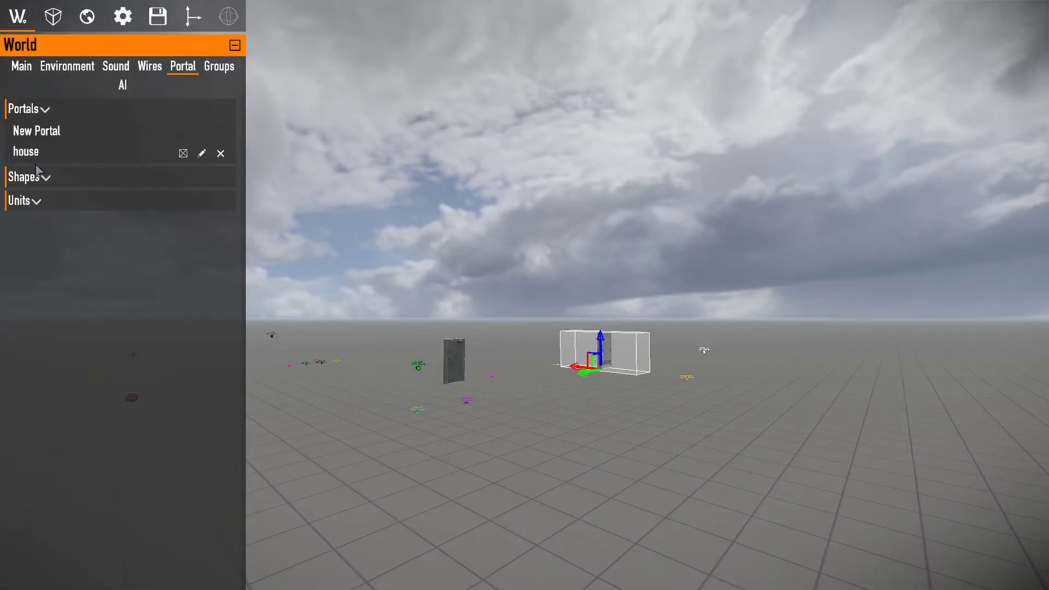
left_click(42, 163)
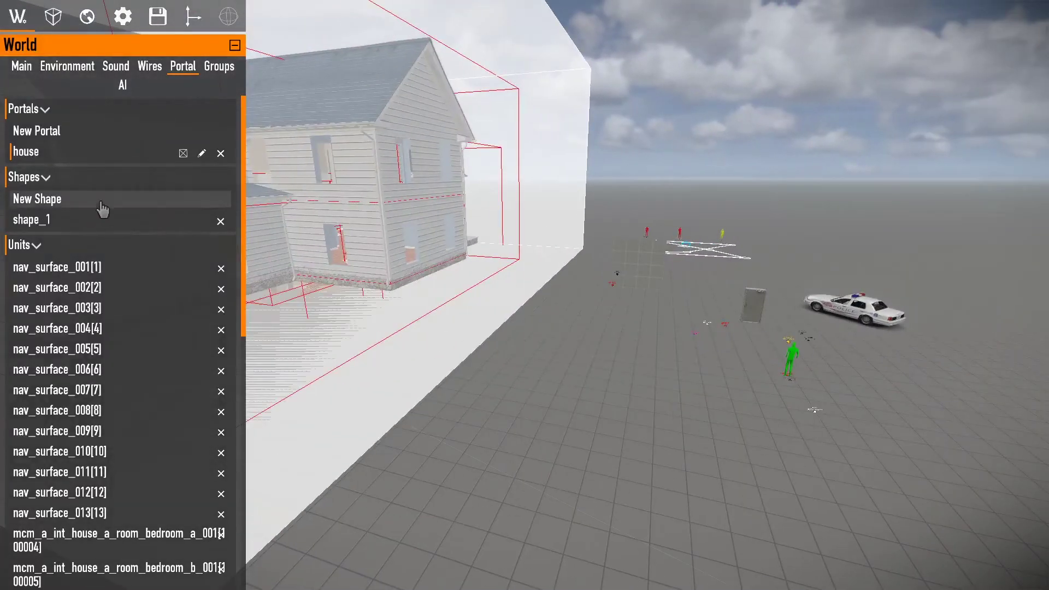
left_click(101, 202)
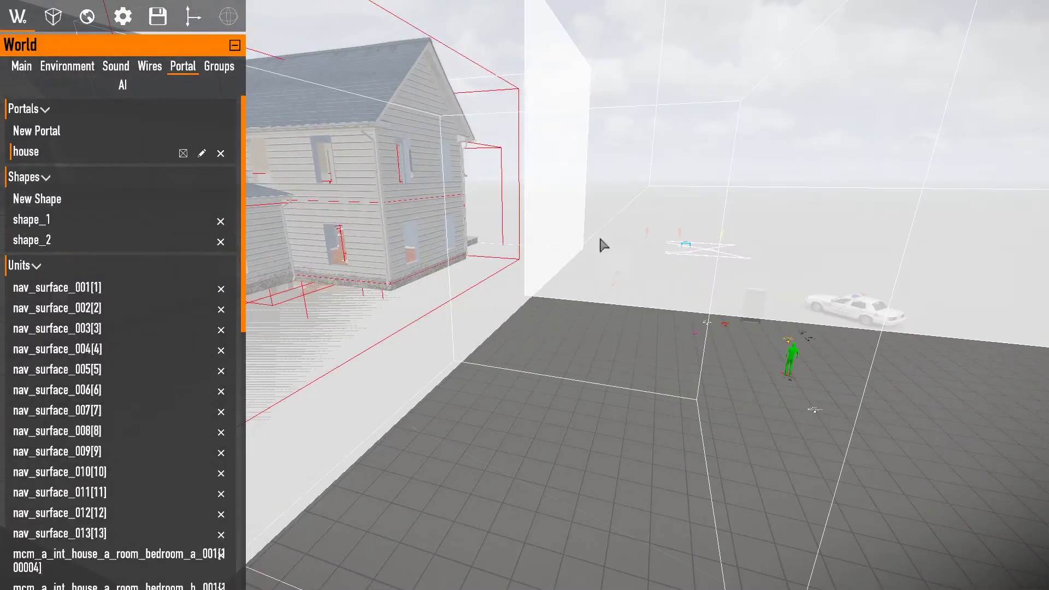
left_click(614, 245)
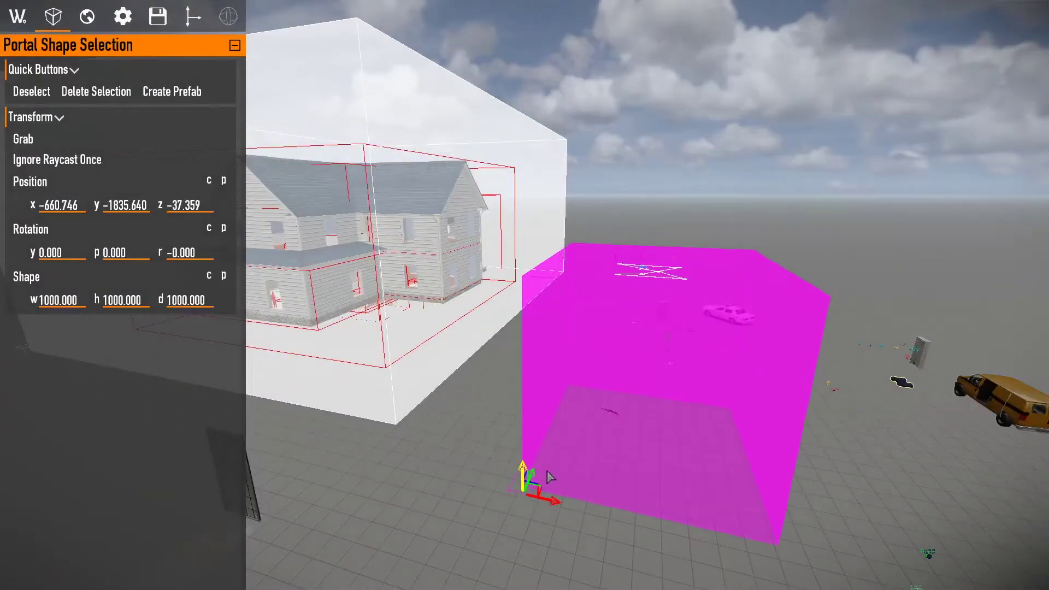
Move the second portal shape against the first shape's front corner, at x -1485.746, y -1585.640, z -12.359.
left_click_drag(550, 473, 420, 405)
right_click_drag(420, 405, 262, 405)
key("d")
key("d")
key("a")
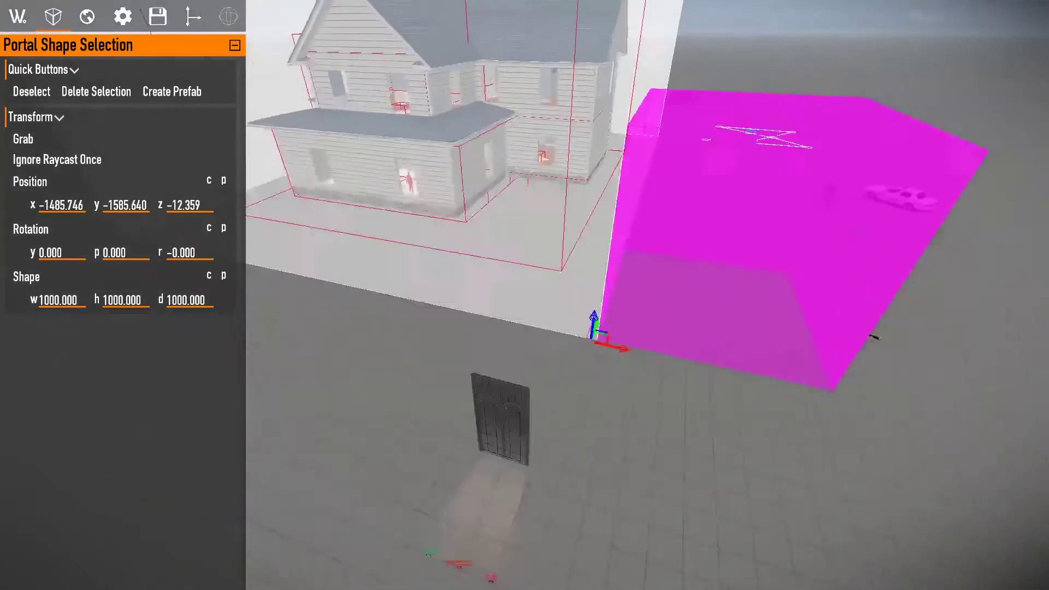
key("d")
key("a")
Playtest the two-shape house portal from the ground in front of the house.
left_click(18, 16)
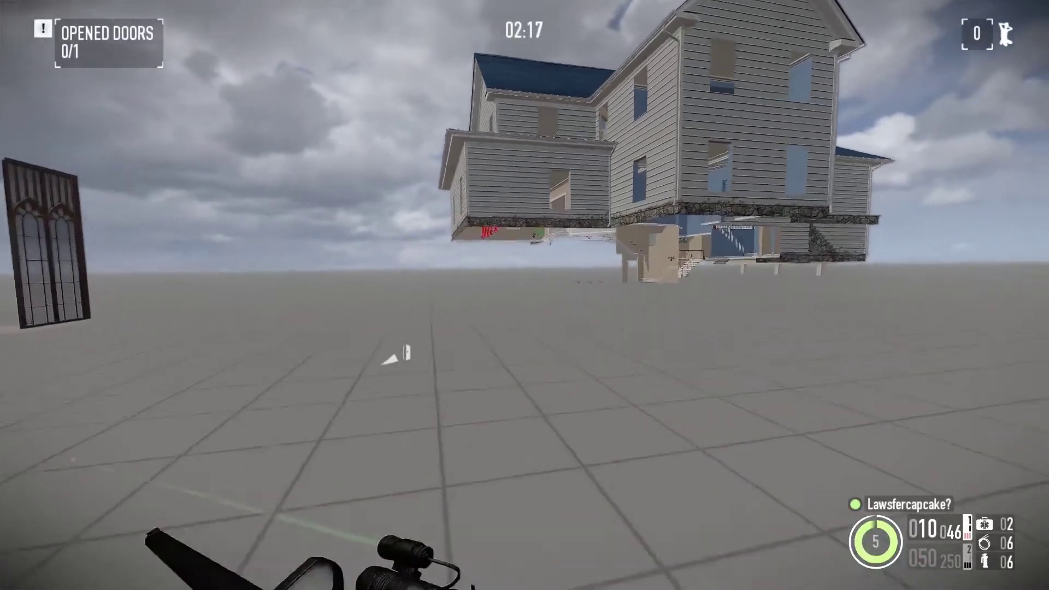
key("w")
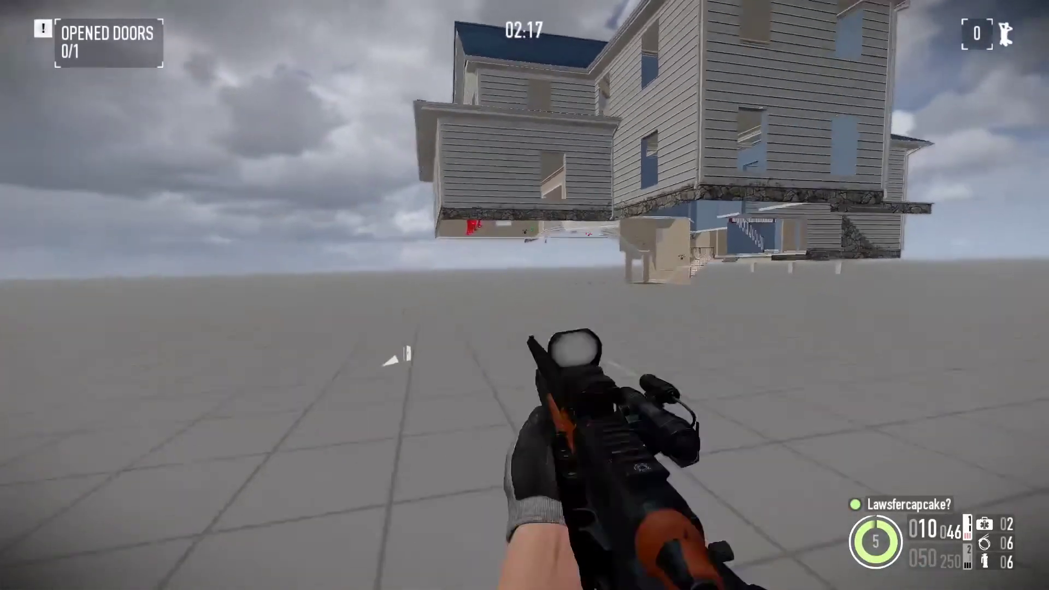
key("a")
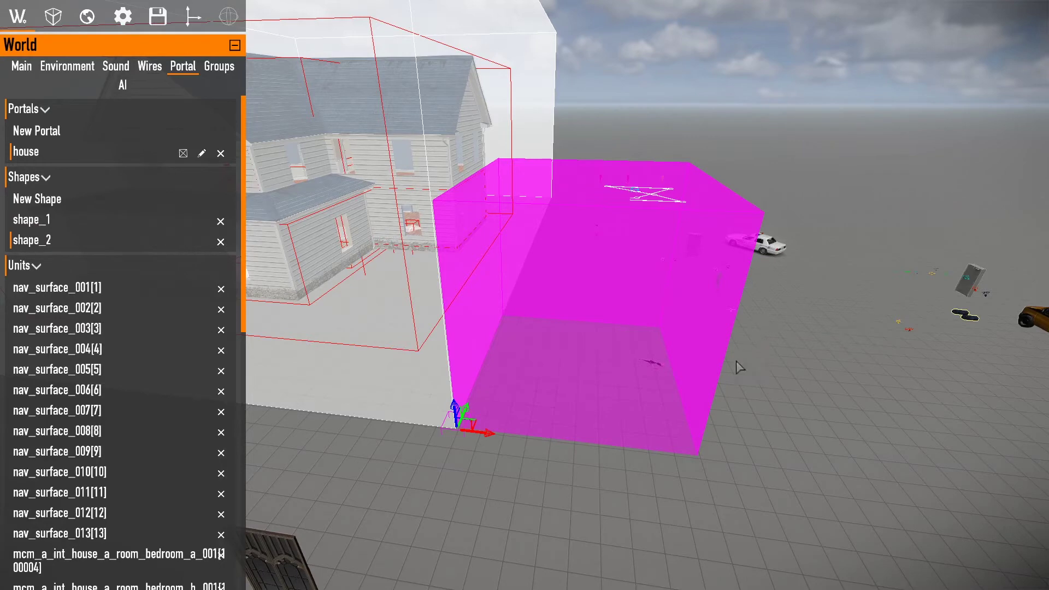
Examine in the level editor how the second portal shape adjoins the shape enclosing the house.
key("s")
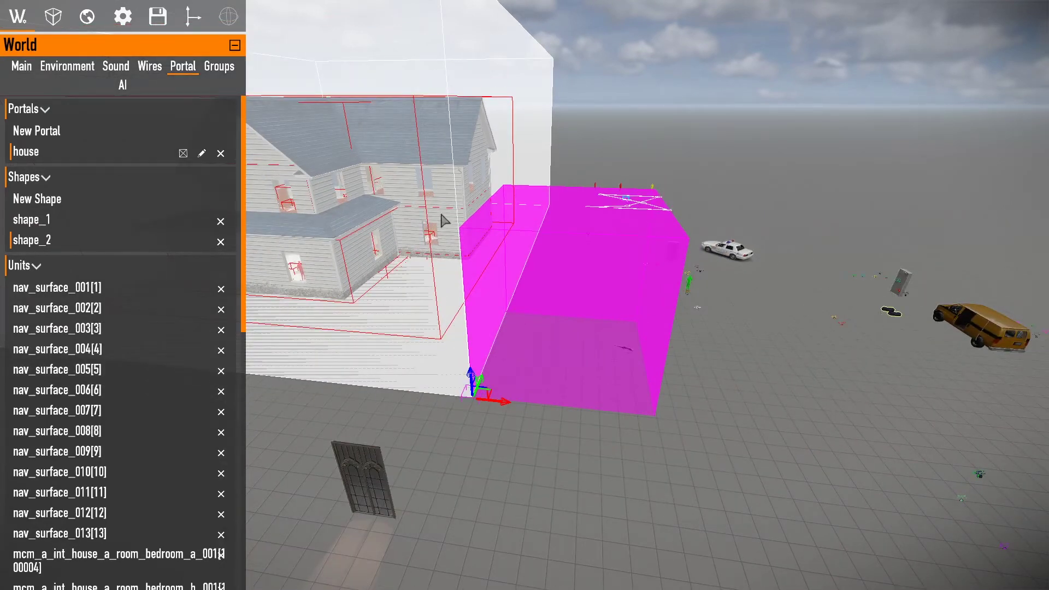
key("shift")
key("d")
key("w")
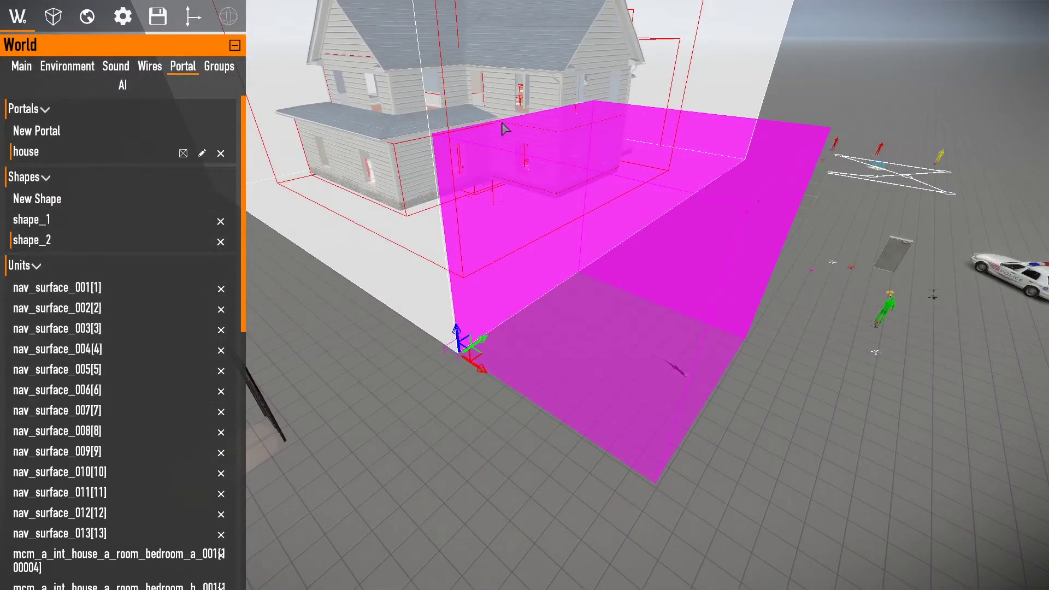
Examine the house portal's two shapes from several sides of the house, including the corner where they meet.
key("s")
key("shift")
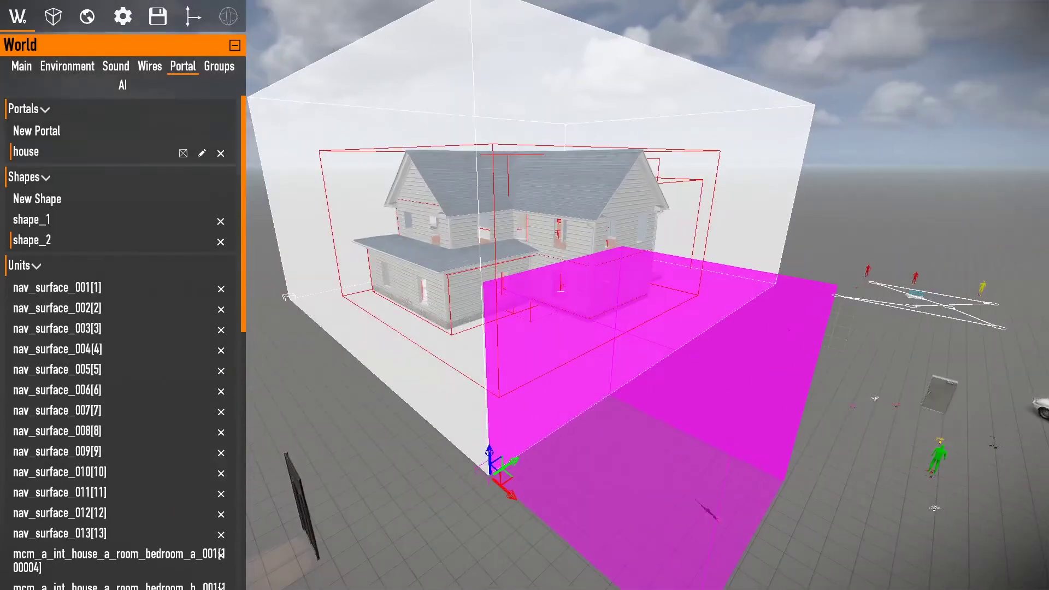
key("a")
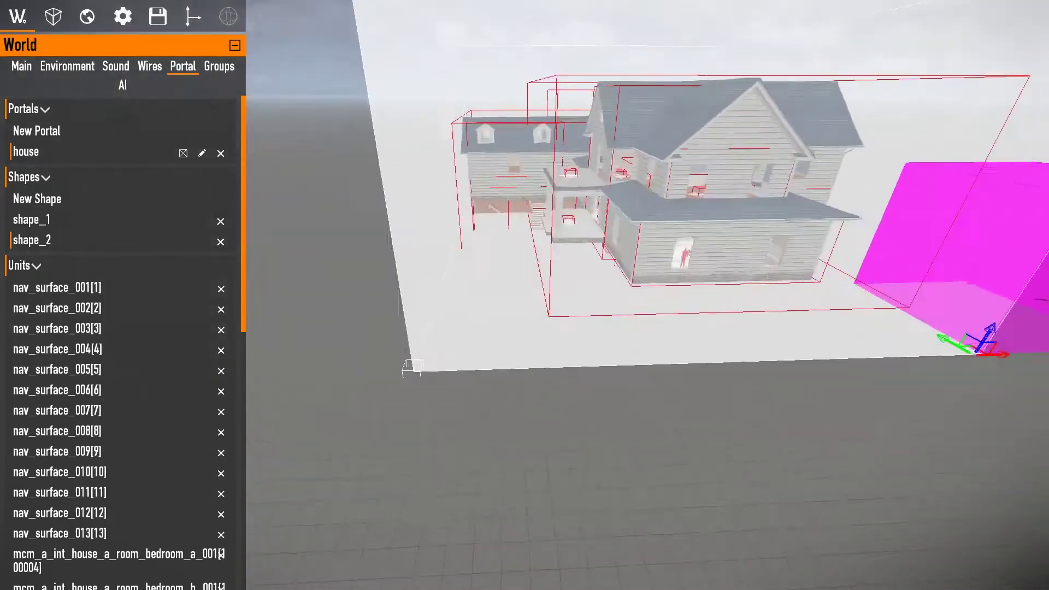
key("d")
key("a")
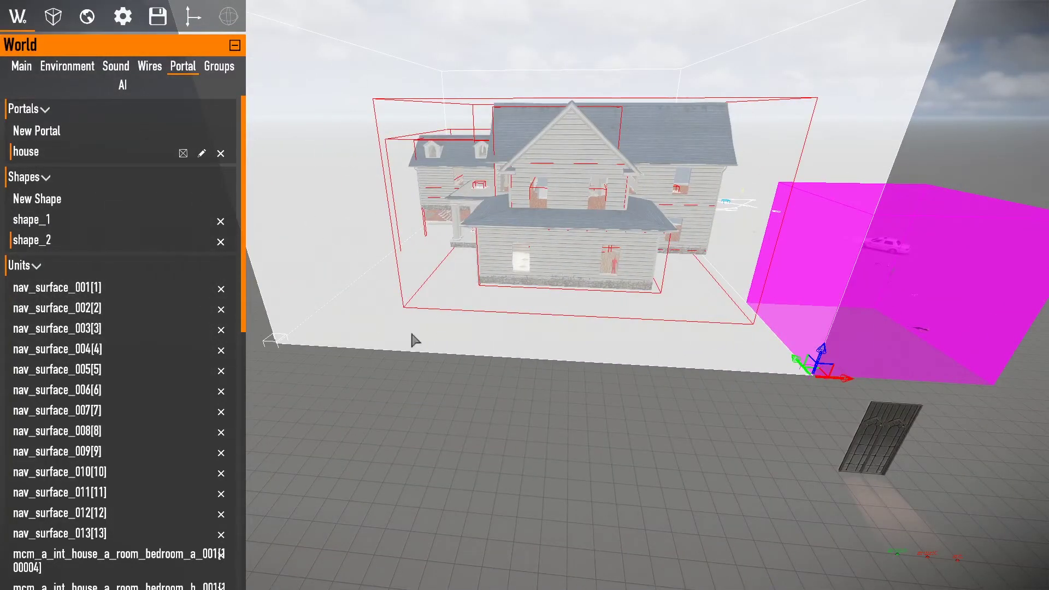
key("d")
key("a")
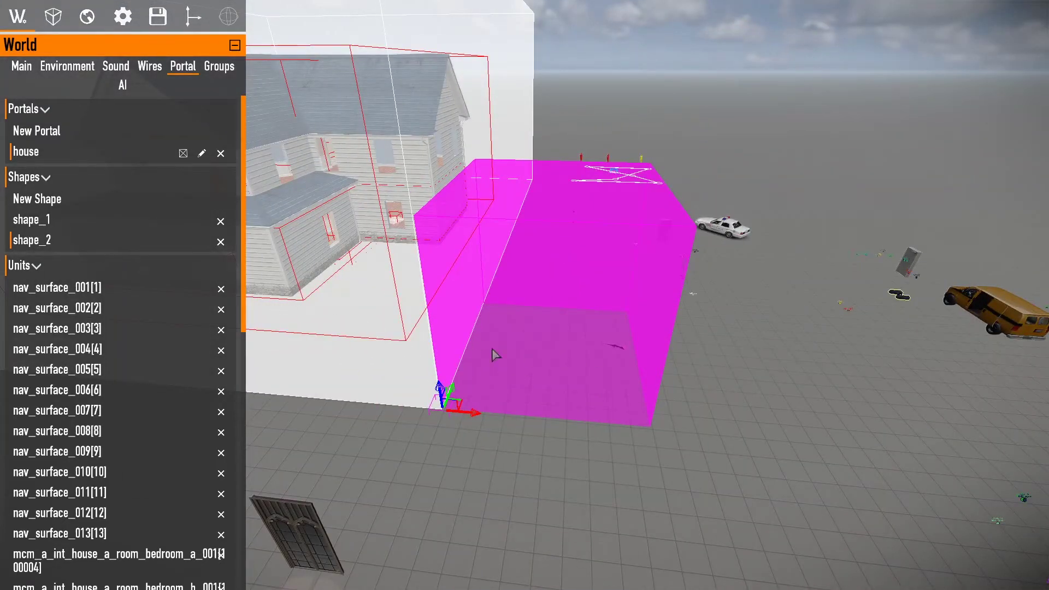
Leave the tutorial heist view and open the levels list in the BeardLibEditor menu.
key("Escape")
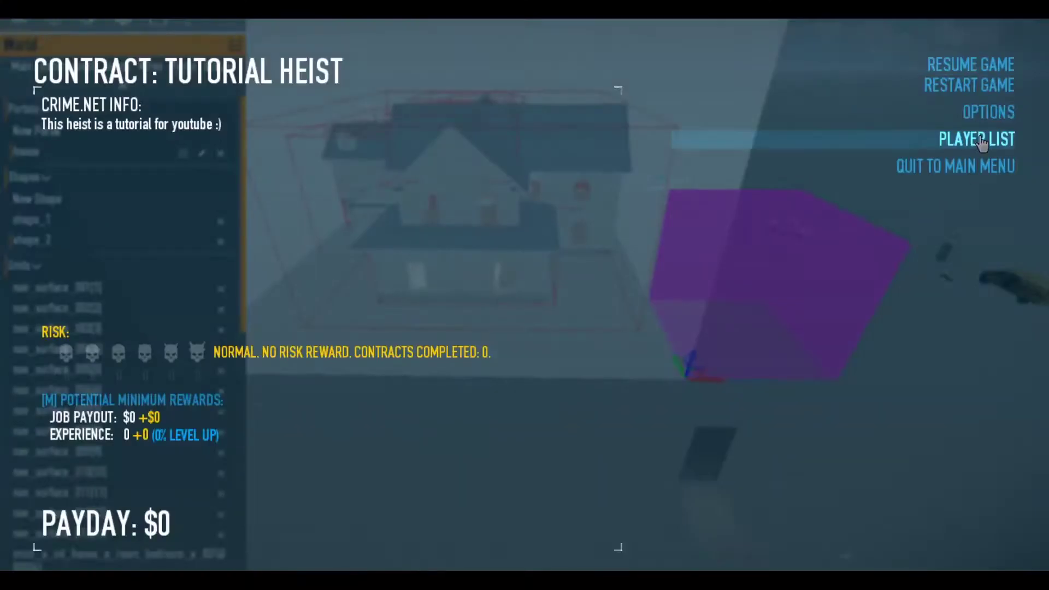
left_click(991, 110)
left_click(959, 173)
left_click(118, 15)
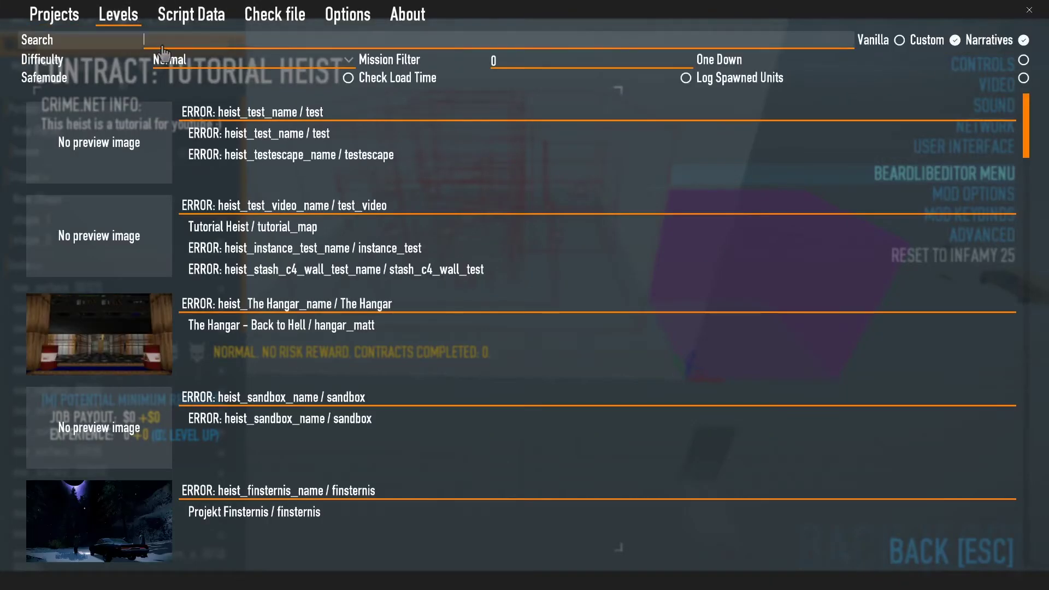
Search the custom levels for "the" and "The La", and load the Stalk Fraud level in the editor.
type("the")
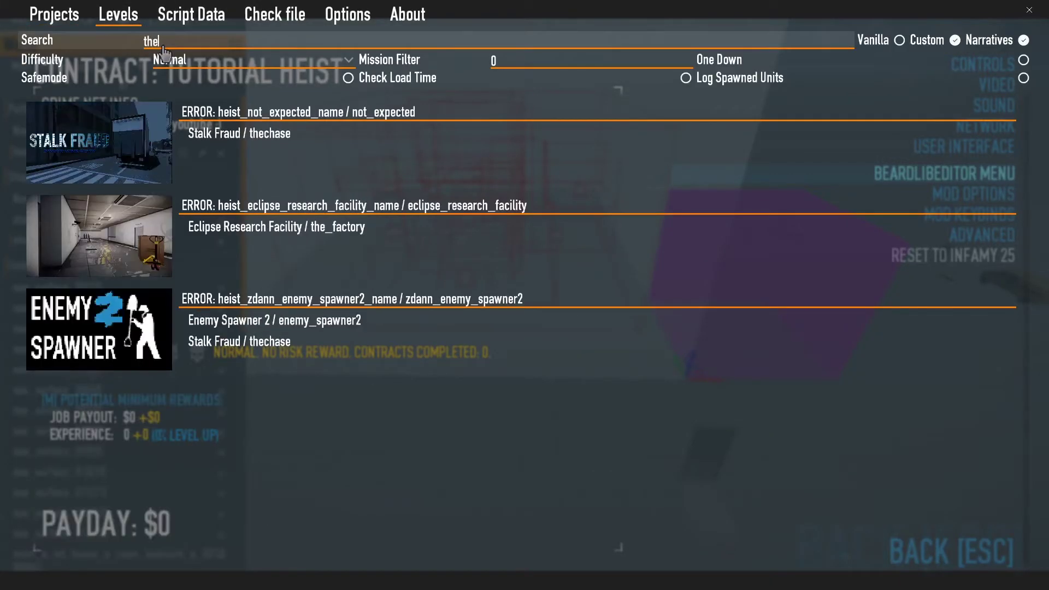
key("BackSpace")
key("BackSpace")
key("BackSpace")
type("The la")
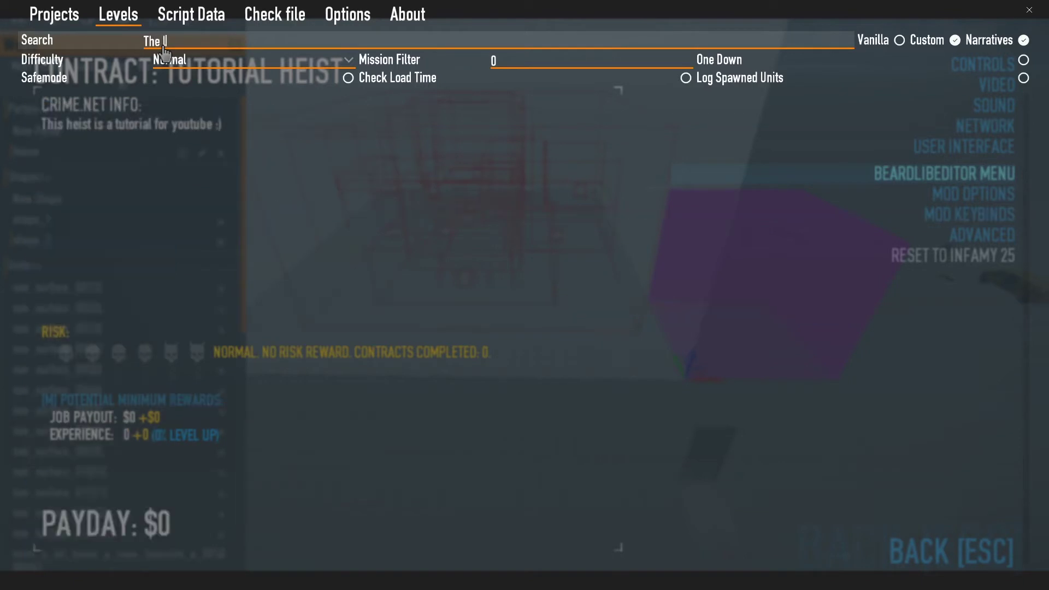
key("BackSpace")
key("BackSpace")
type("La")
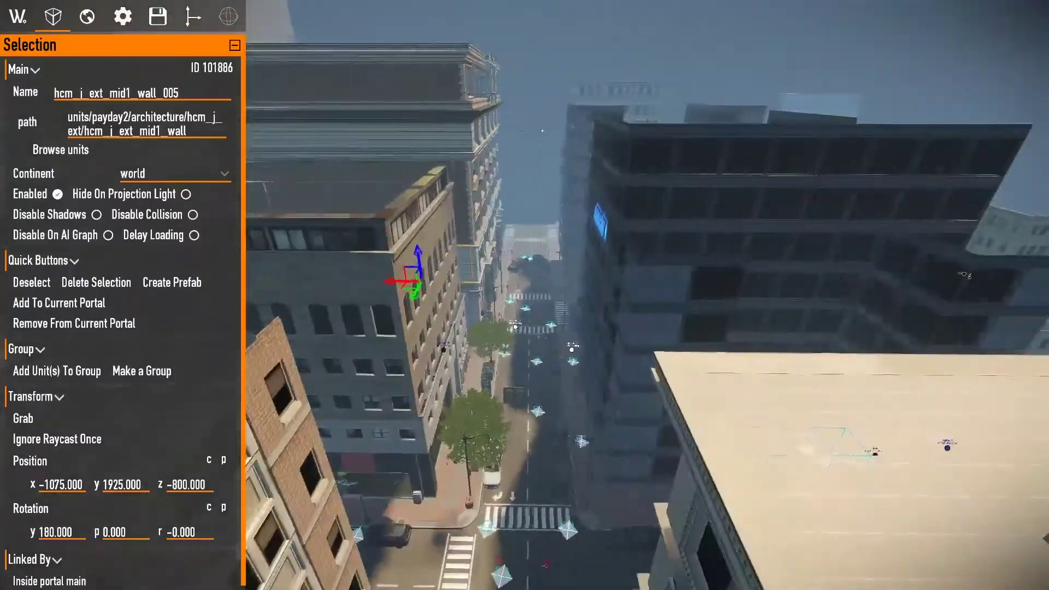
Open the world's portal list for the city level and select the main portal to display its shapes and units.
key("w")
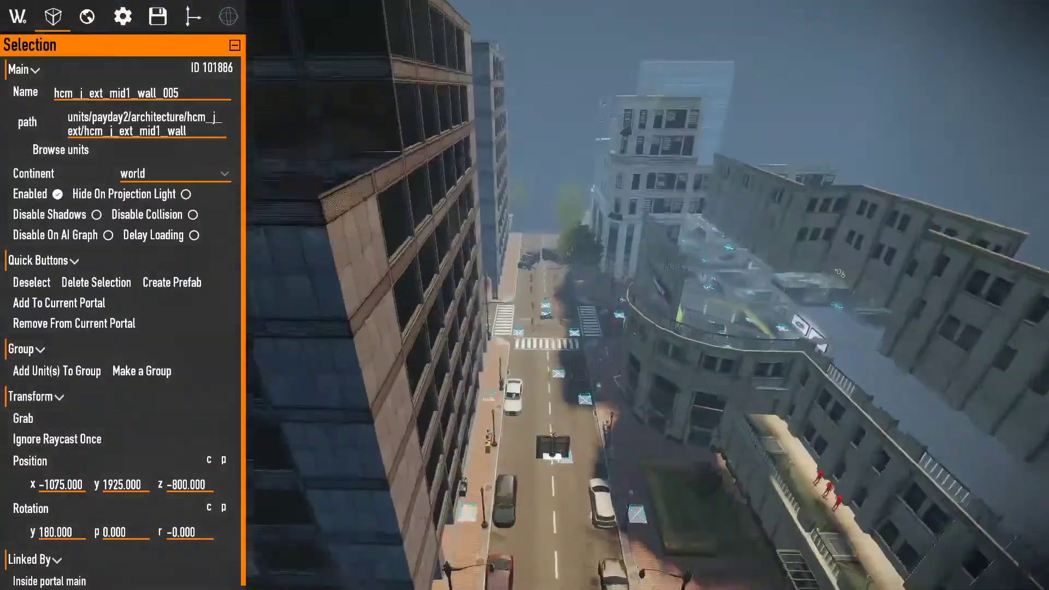
key("s")
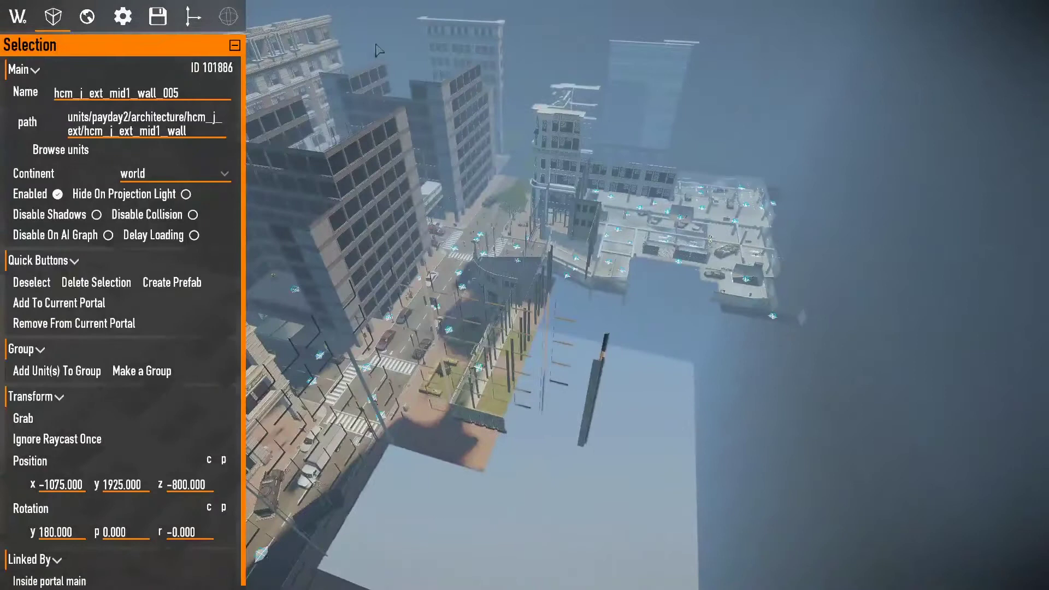
left_click(122, 17)
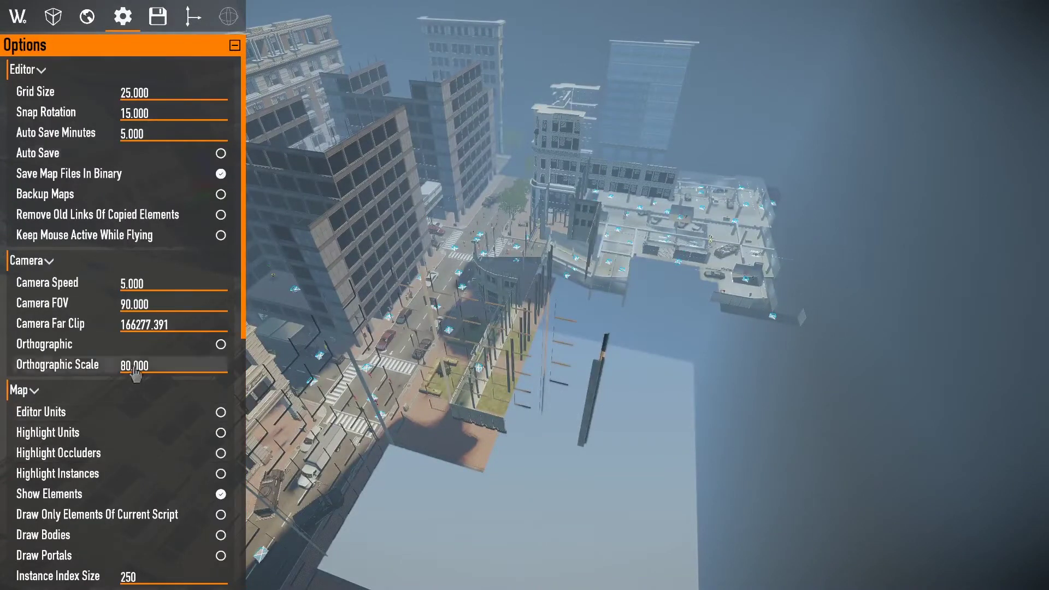
left_click(18, 16)
left_click(183, 66)
right_click_drag(461, 128, 462, 128)
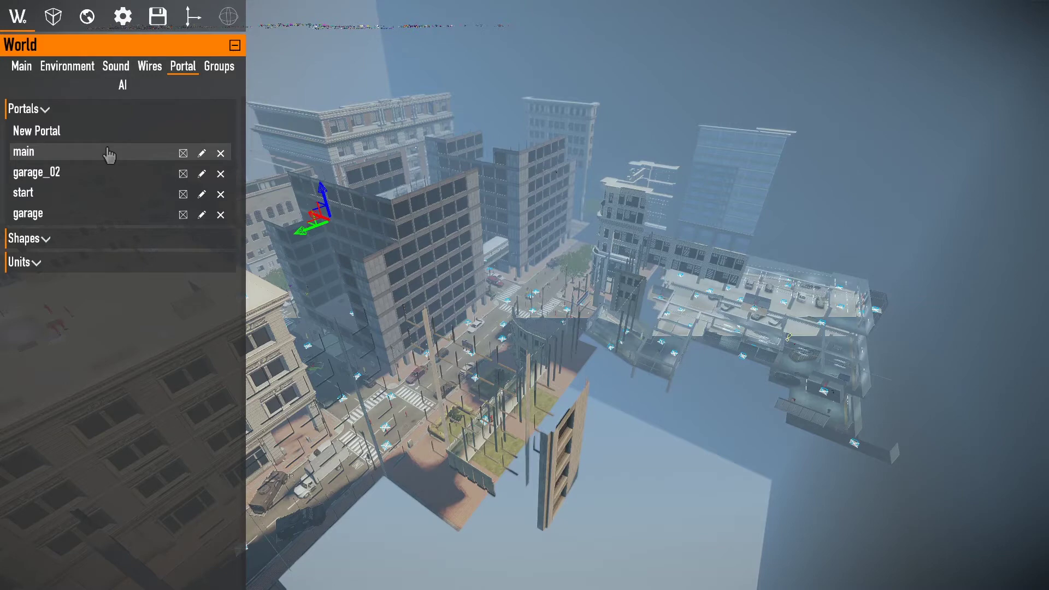
left_click(108, 150)
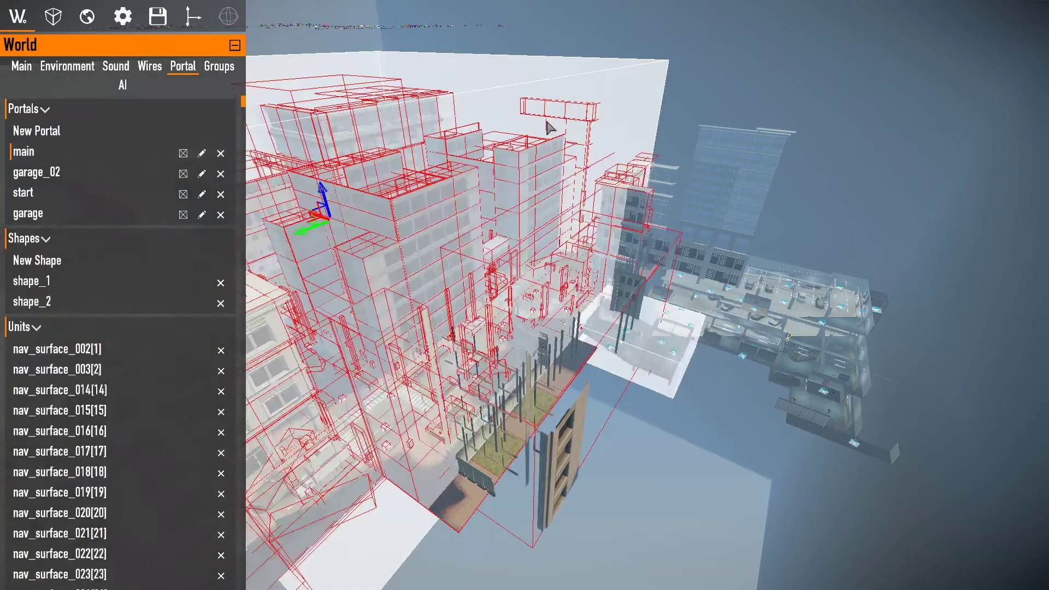
Examine the main portal's shapes around the city streets and the underground garage entrance.
key("shift")
key("s")
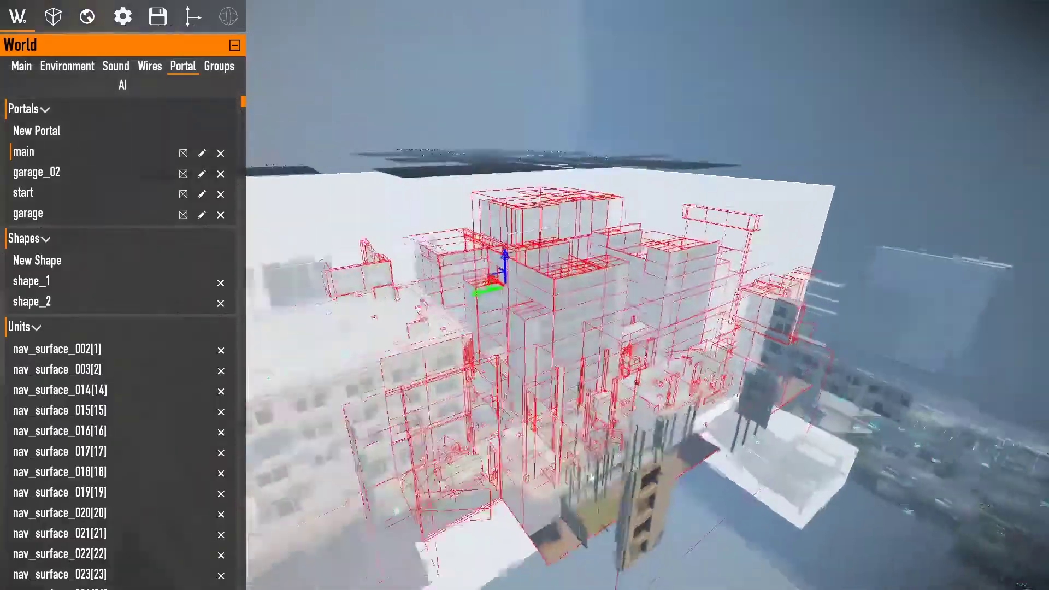
key("w")
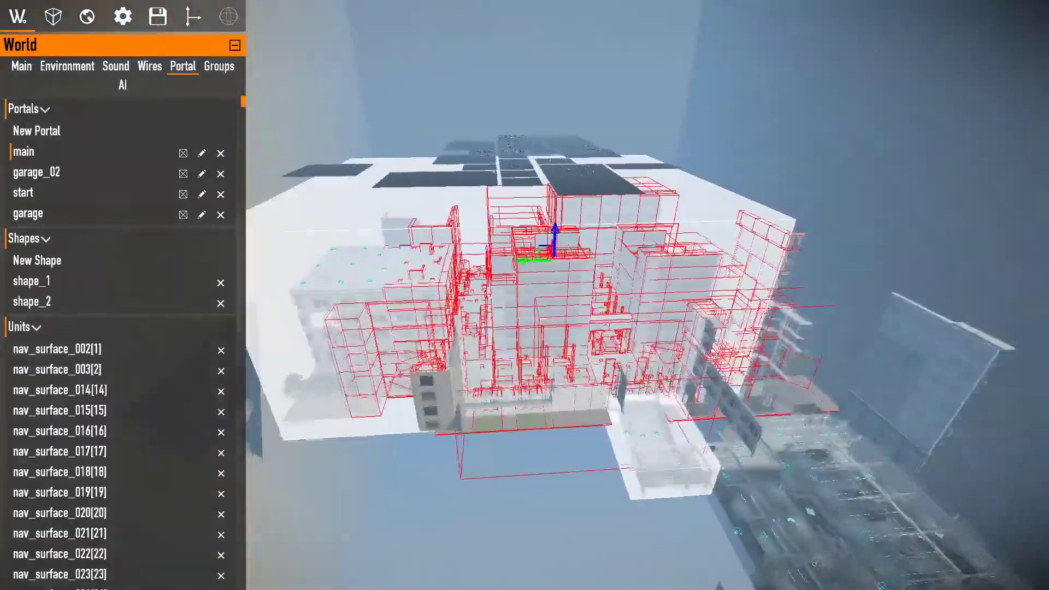
key("w")
key("d")
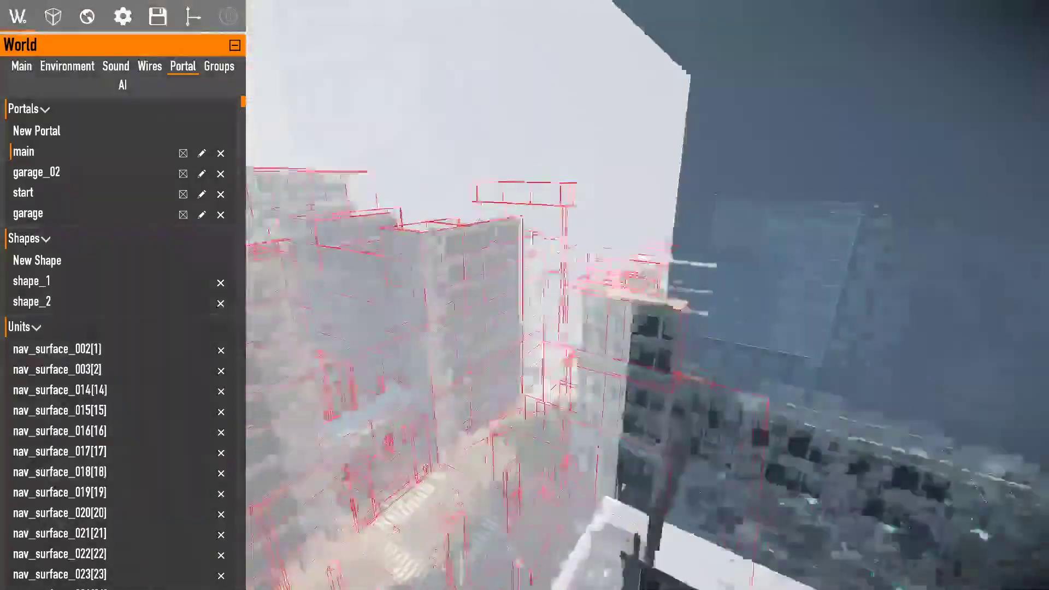
key("w")
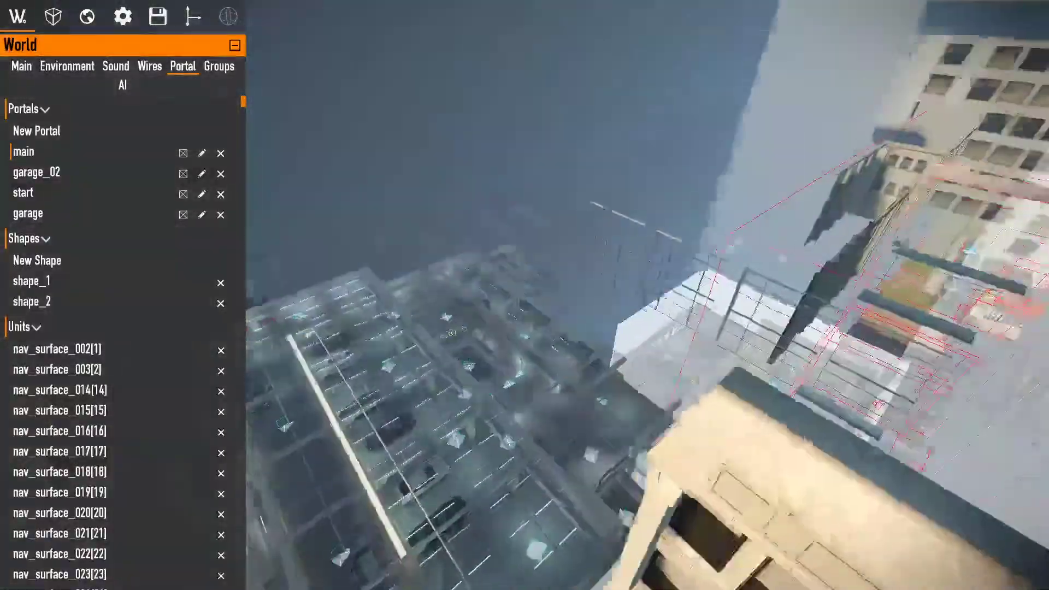
key("w")
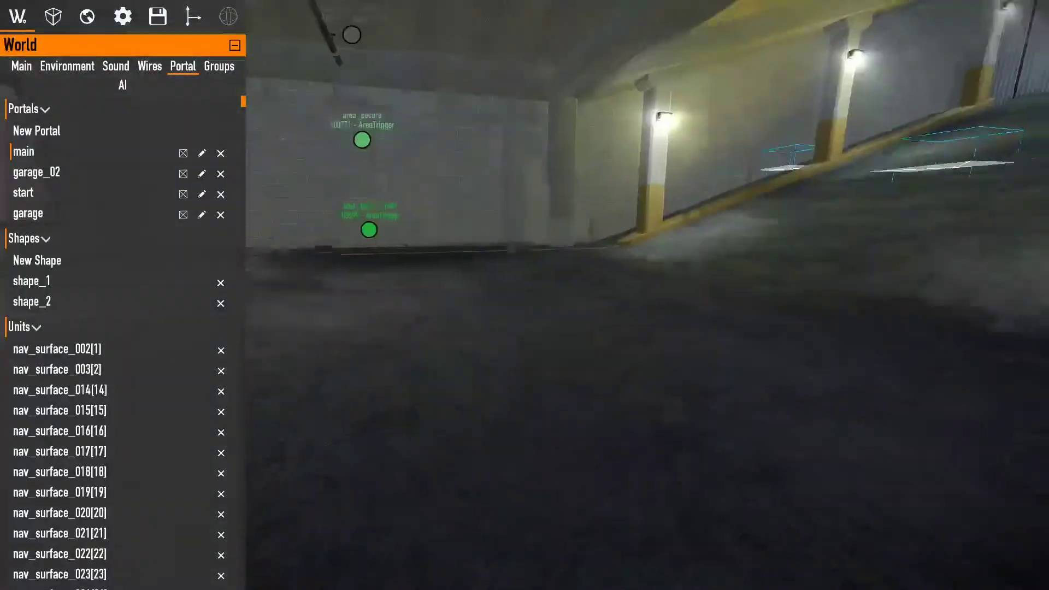
key("w")
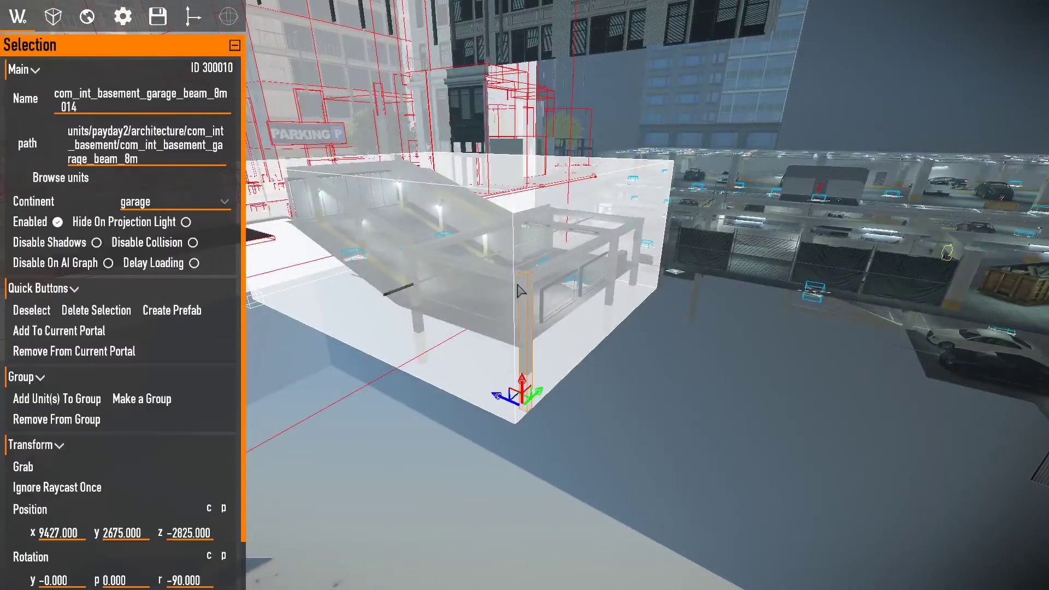
Inspect the portal and group links of the basement garage beams inside the main portal's garage shape.
scroll(158, 303, "down", 2)
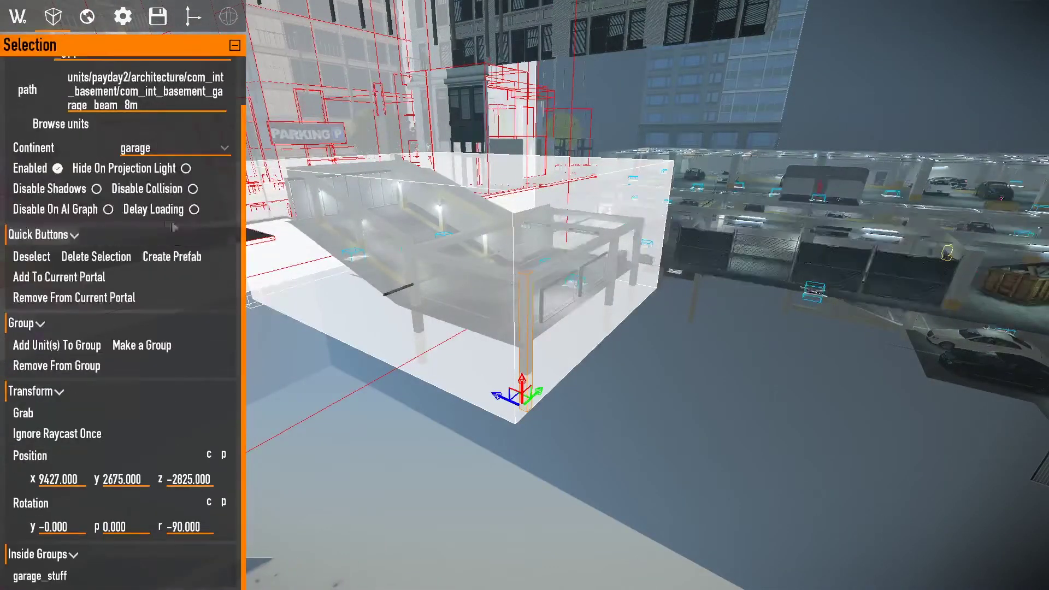
left_click(39, 323)
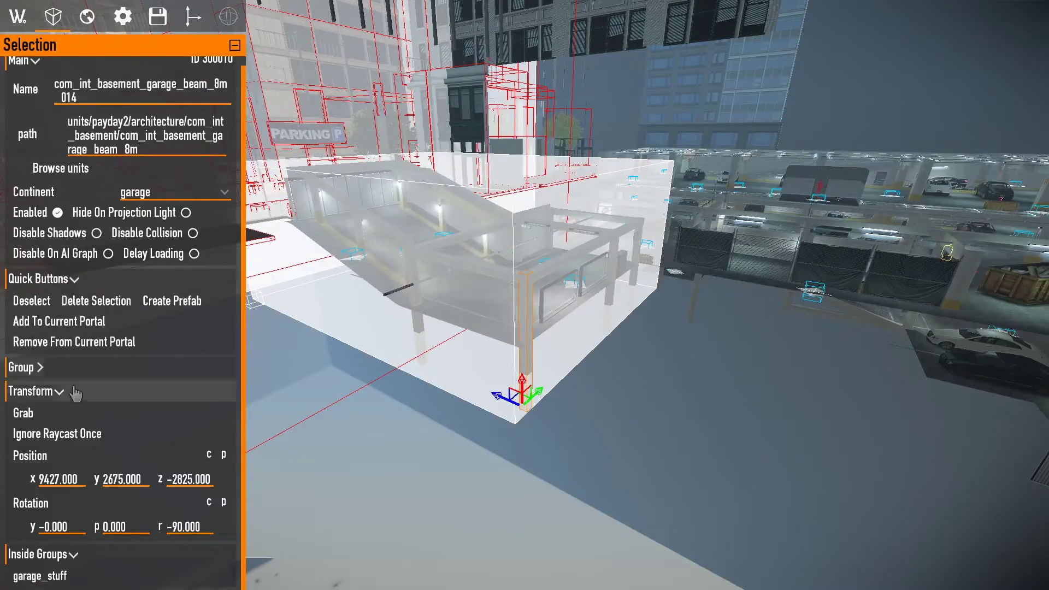
left_click(63, 395)
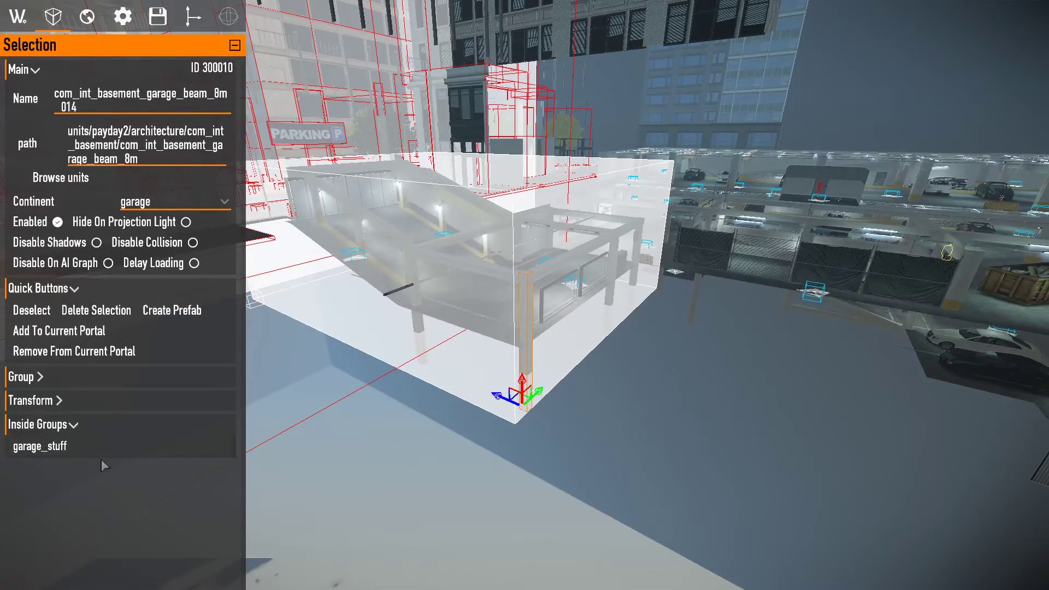
left_click(431, 312)
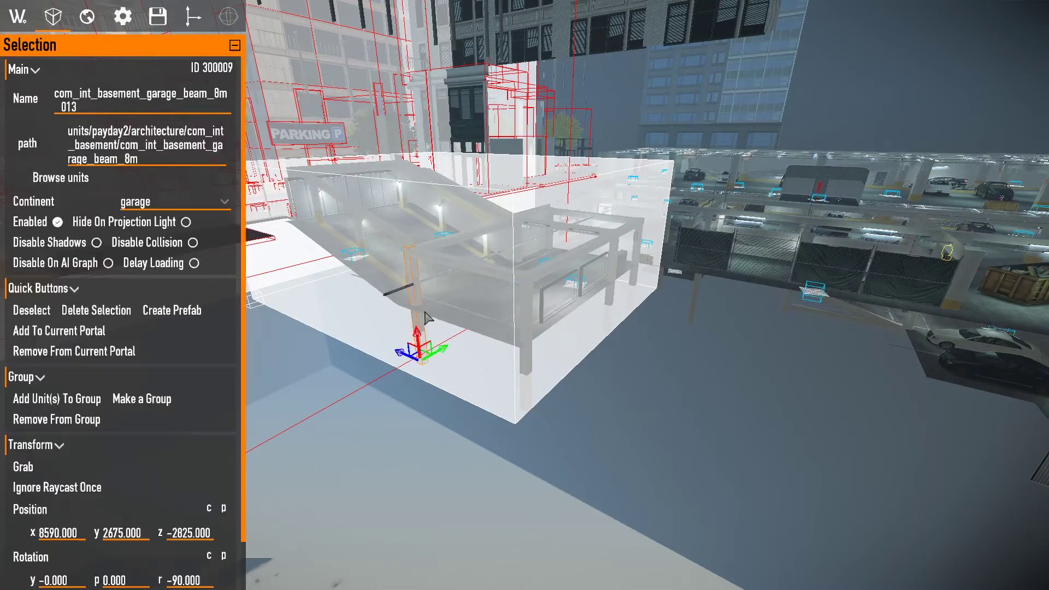
mouse_move(430, 311)
right_mouse_down()
mouse_move(382, 311)
mouse_move(433, 314)
right_mouse_up()
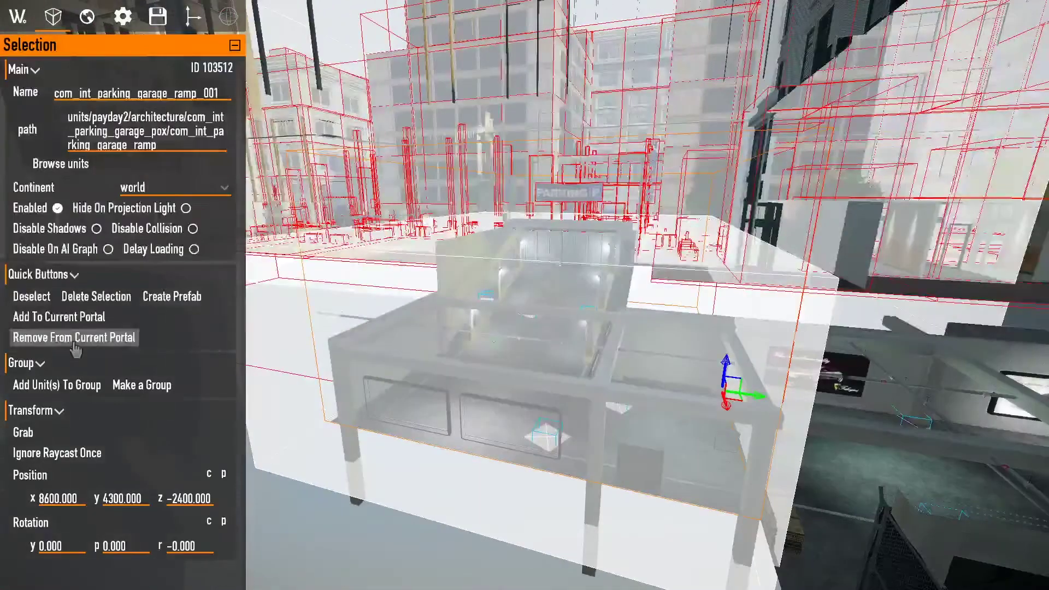
Select a garage beam beyond the main portal's ramp shape and check which portal and group it belongs to.
right_click_drag(76, 353, 215, 412)
key("s")
right_click_drag(492, 410, 227, 393)
left_click(624, 369)
left_click(630, 370)
key("s")
scroll(227, 393, "down", 3)
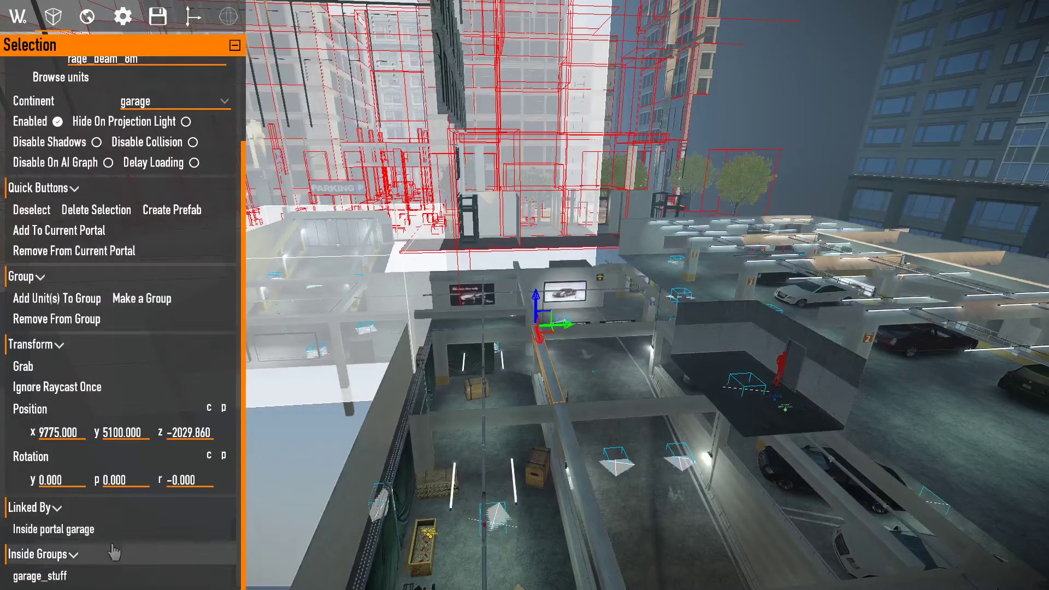
Select the garage portal in the world's portal list and view its shape and assigned units.
left_click(18, 16)
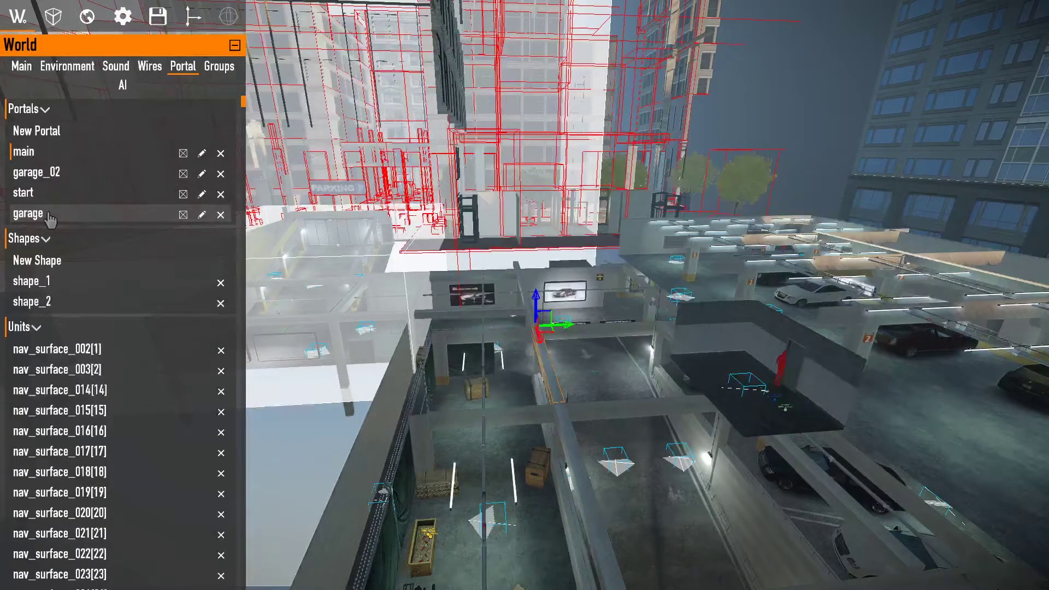
left_click(48, 217)
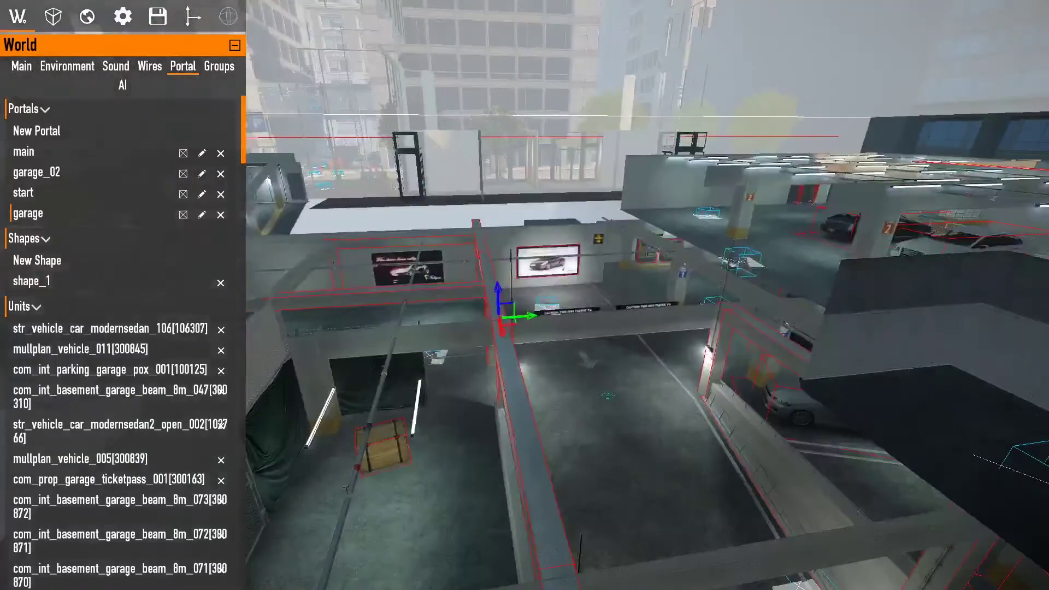
right_click_drag(490, 364, 490, 386)
key("w")
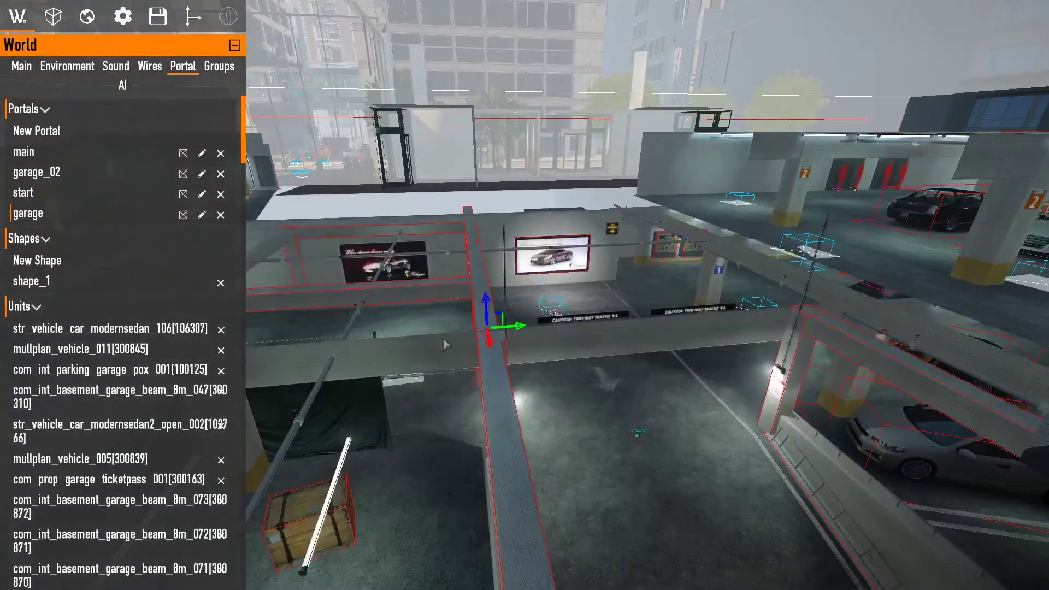
key("s")
right_click_drag(447, 469, 491, 483)
key("a")
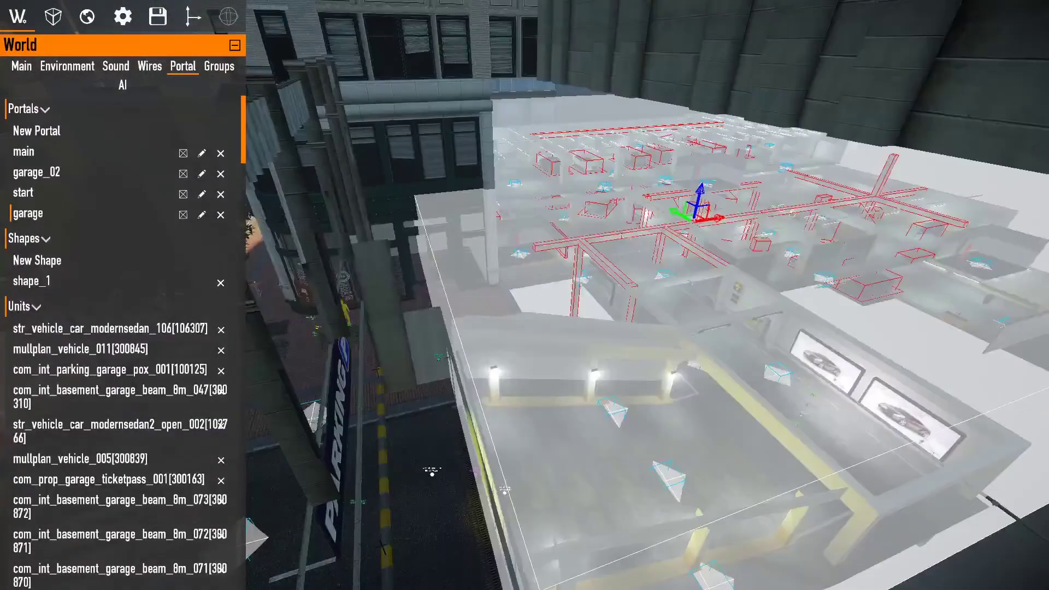
Examine how the garage portal's single shape encloses the parking levels and entrance ramp, and open the pause menu.
right_click_drag(492, 350, 524, 364)
key("s")
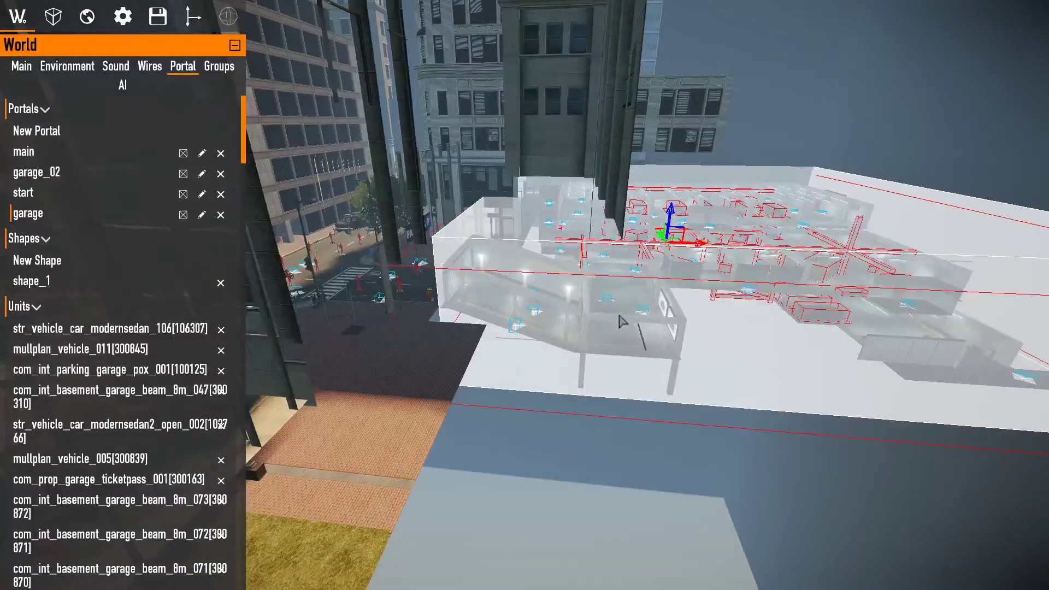
key("w")
right_click_drag(619, 320, 634, 349)
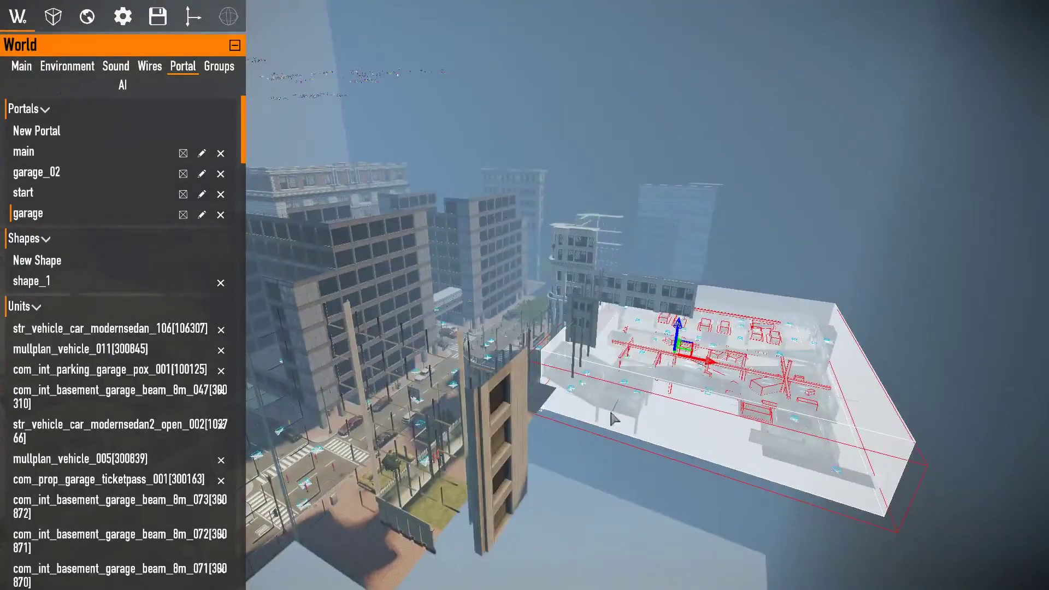
right_click_drag(662, 391, 623, 391)
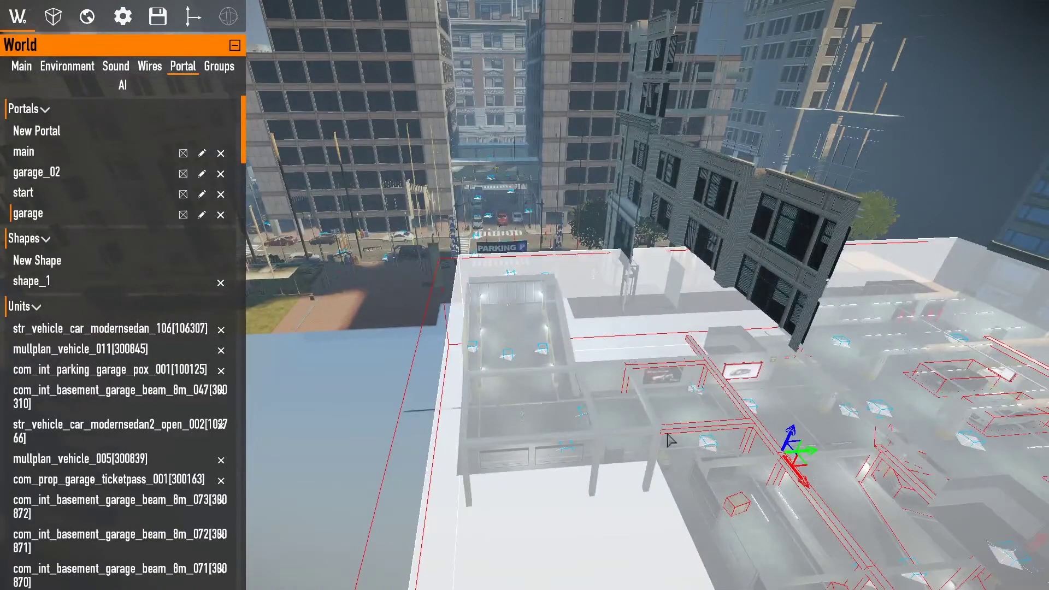
right_click_drag(523, 436, 601, 437)
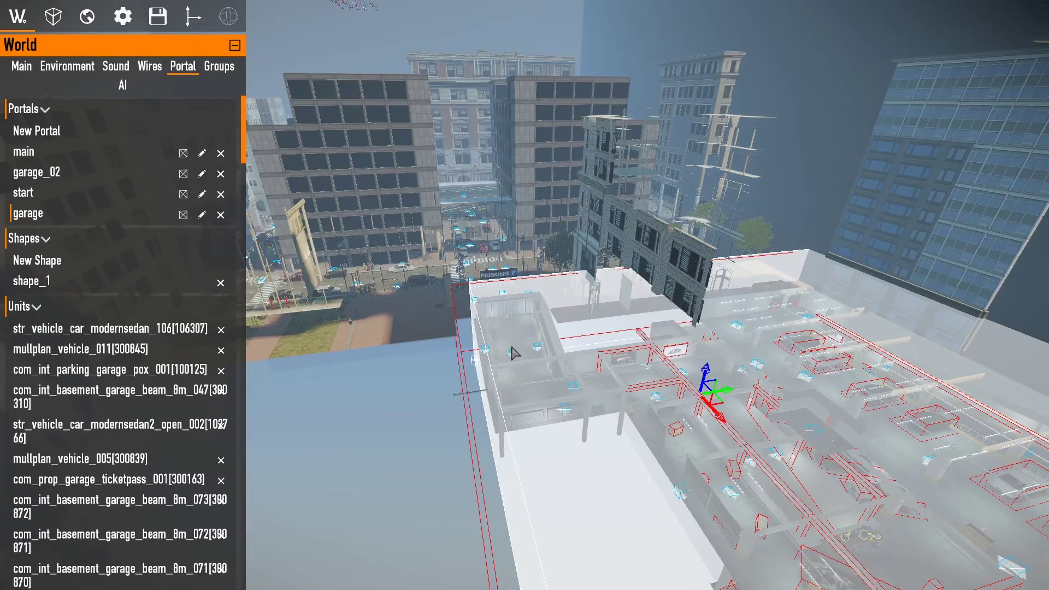
key("w")
key("Escape")
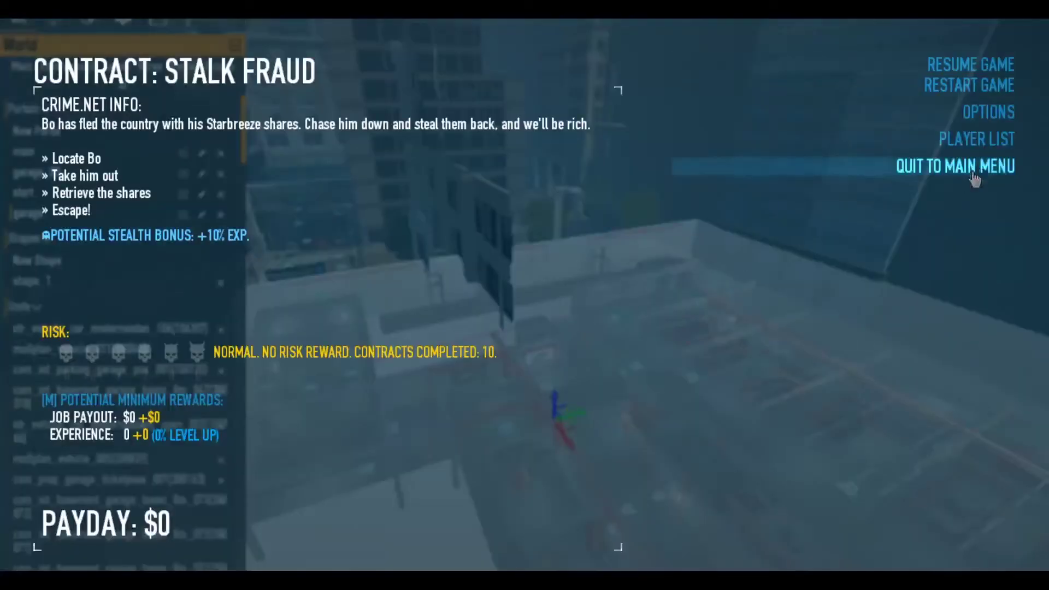
Stay in the current game and open the BeardLibEditor's list of levels.
left_click(956, 166)
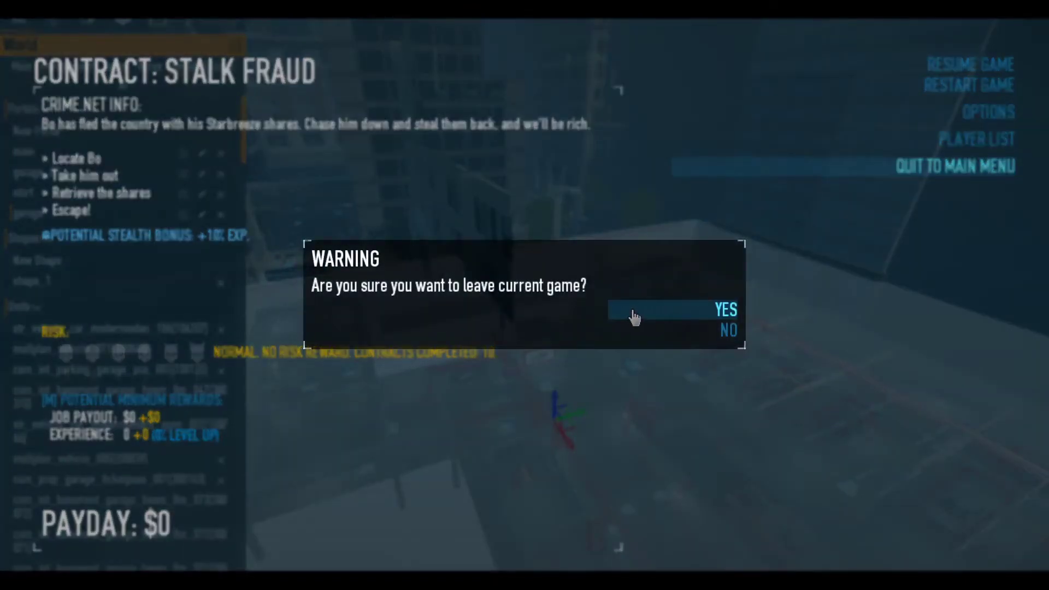
key("Escape")
left_click(978, 114)
left_click(945, 173)
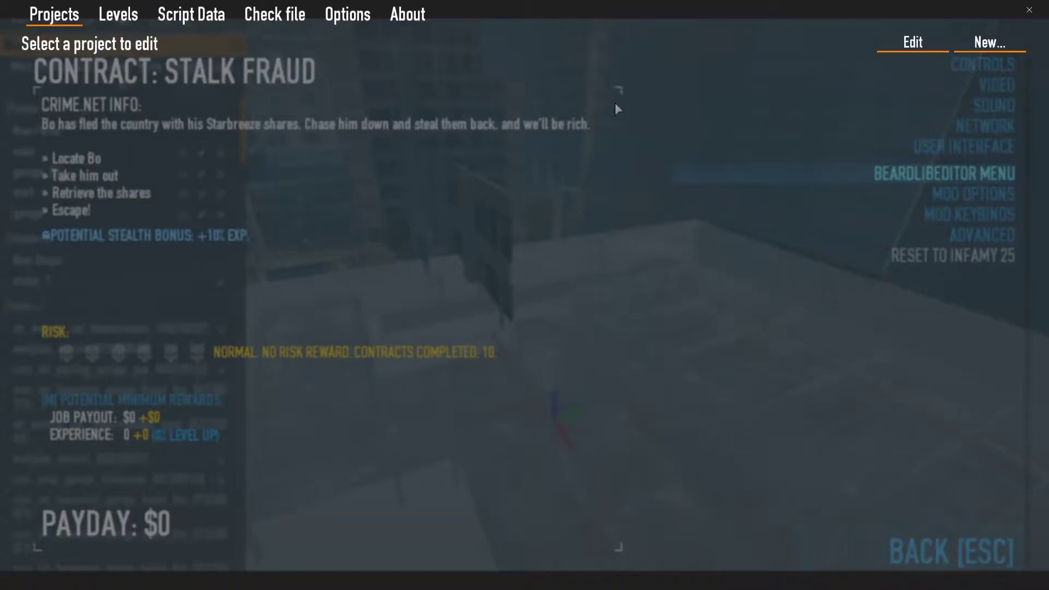
left_click(118, 14)
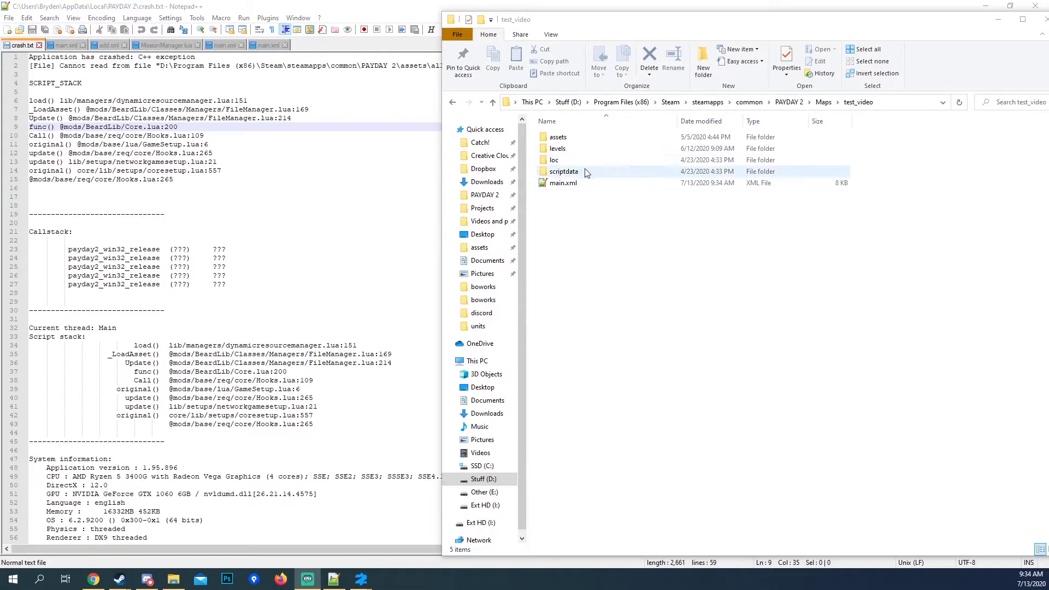
In File Explorer, go to the test_video folder inside PAYDAY 2's Maps folder and open main.xml in Notepad++.
left_click(825, 103)
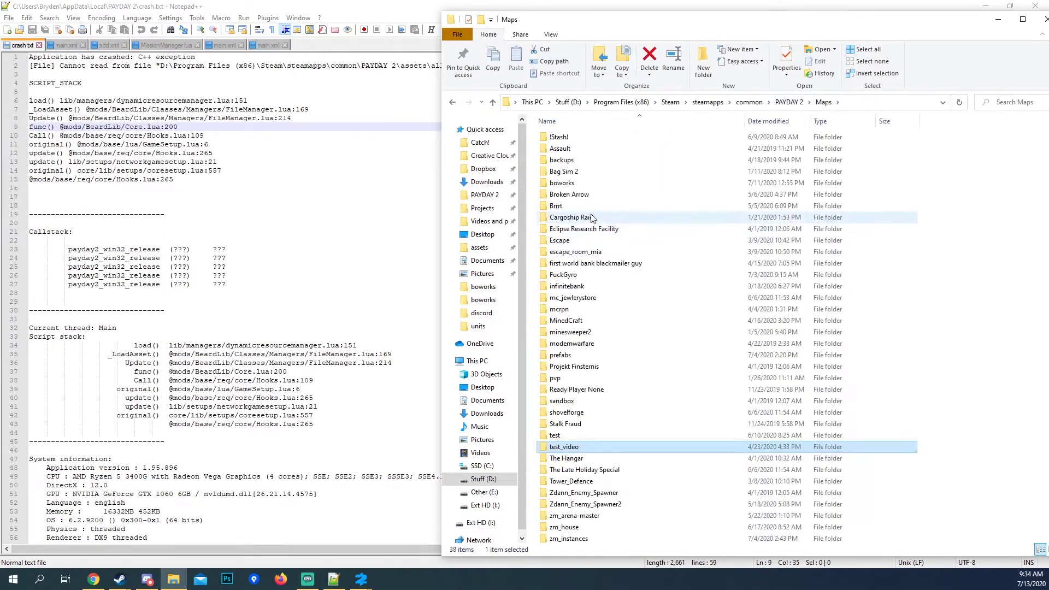
double_click(564, 449)
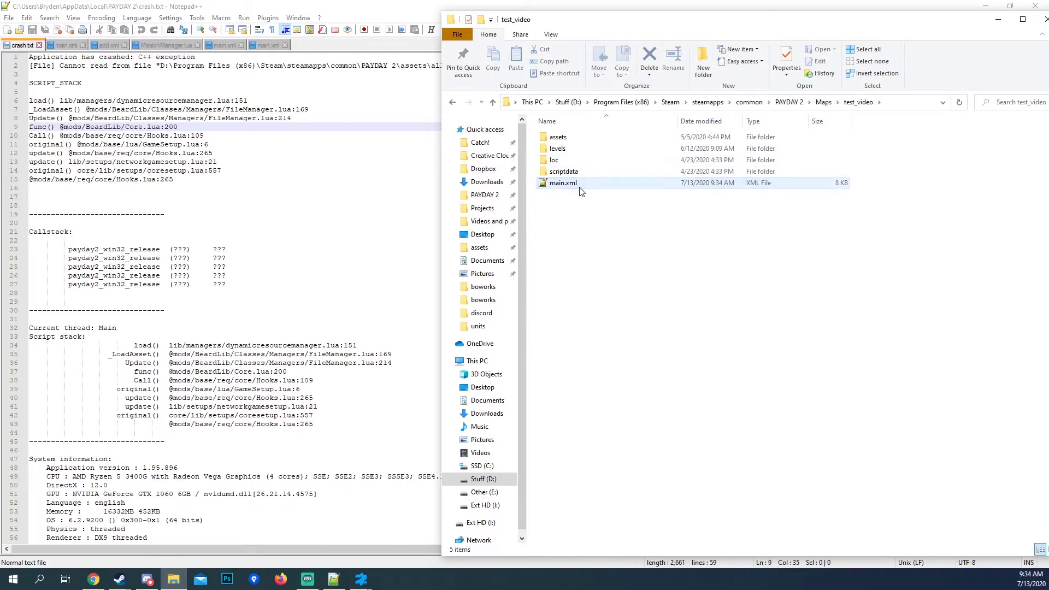
double_click(581, 189)
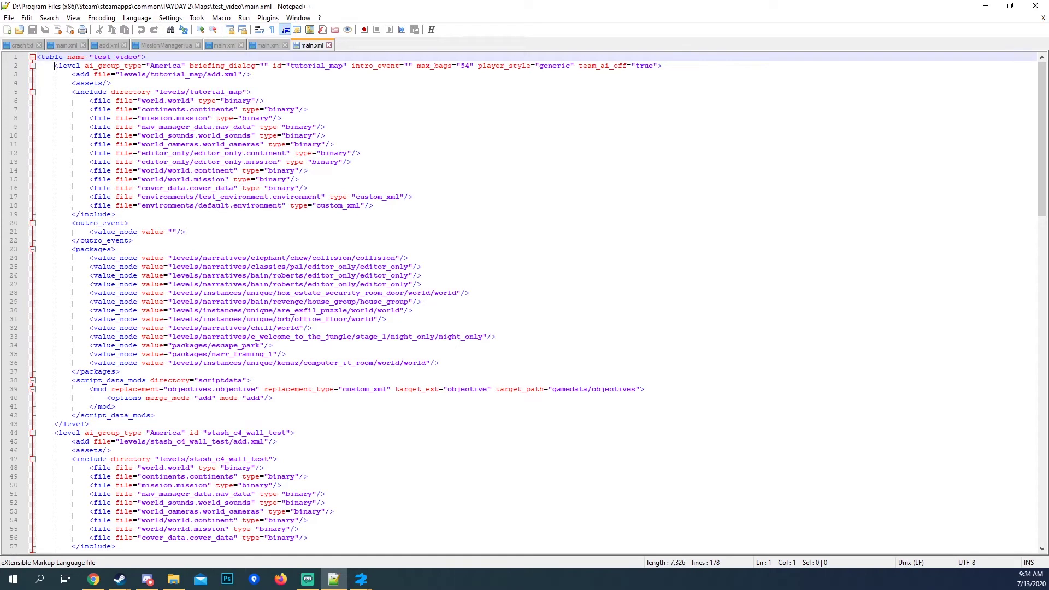
Examine the level entries for tutorial_map and stash_c4_wall_test in main.xml and where each entry starts and ends.
left_click_drag(54, 66, 717, 66)
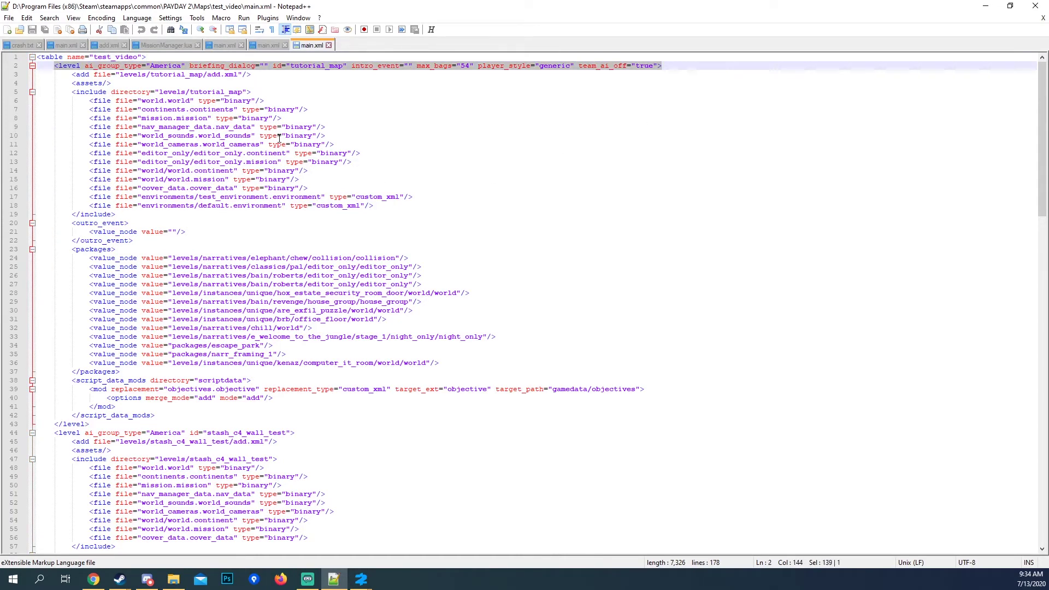
scroll(253, 121, "down", 5)
scroll(91, 77, "up", 5)
left_click(53, 66)
left_click_drag(54, 65, 721, 73)
left_click(546, 153)
scroll(190, 382, "down", 3)
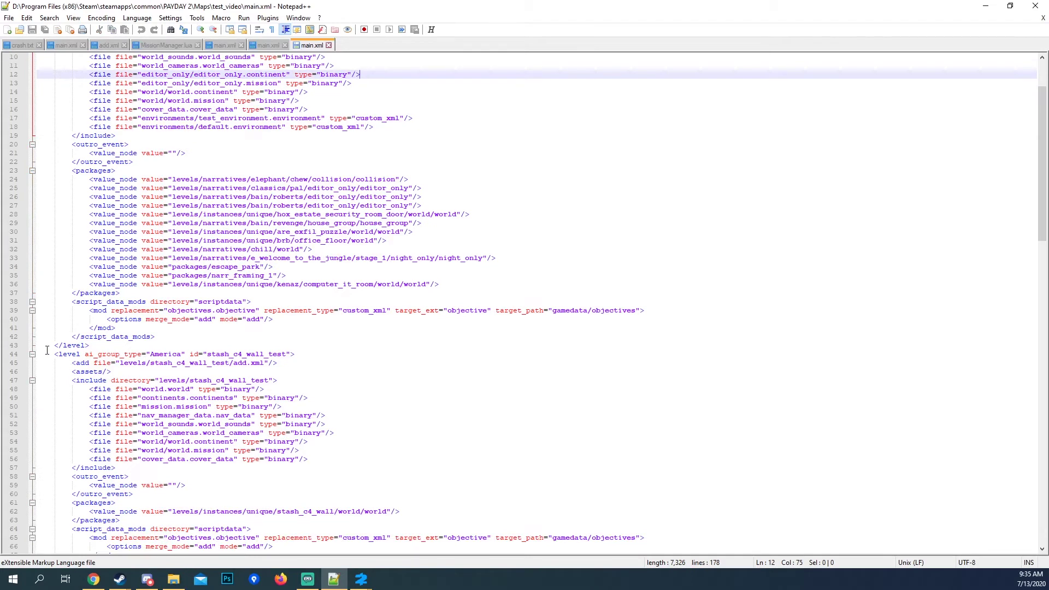
left_click_drag(54, 353, 337, 356)
double_click(336, 355)
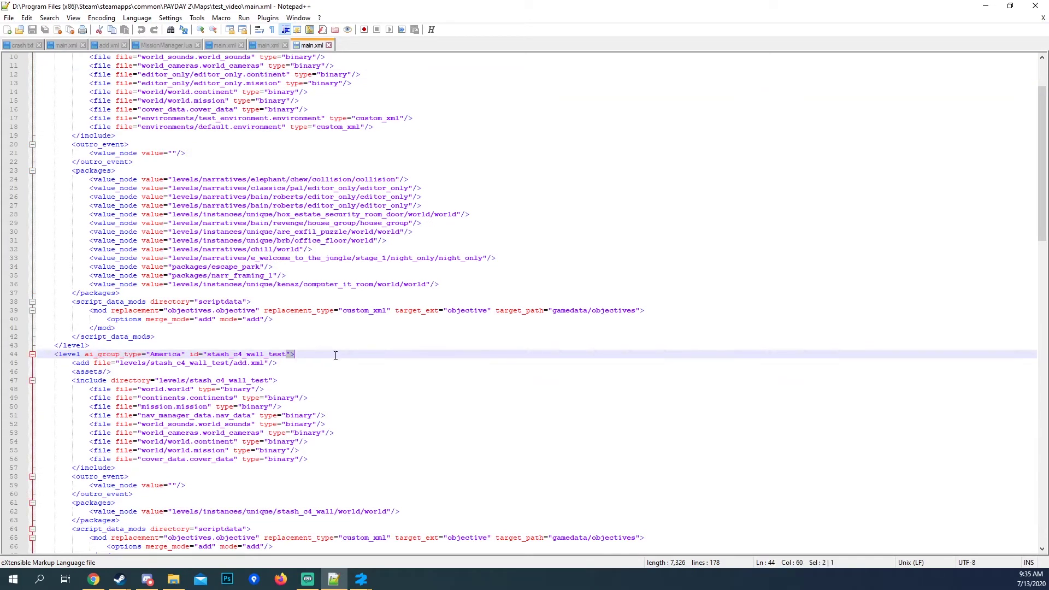
scroll(336, 355, "down", 4)
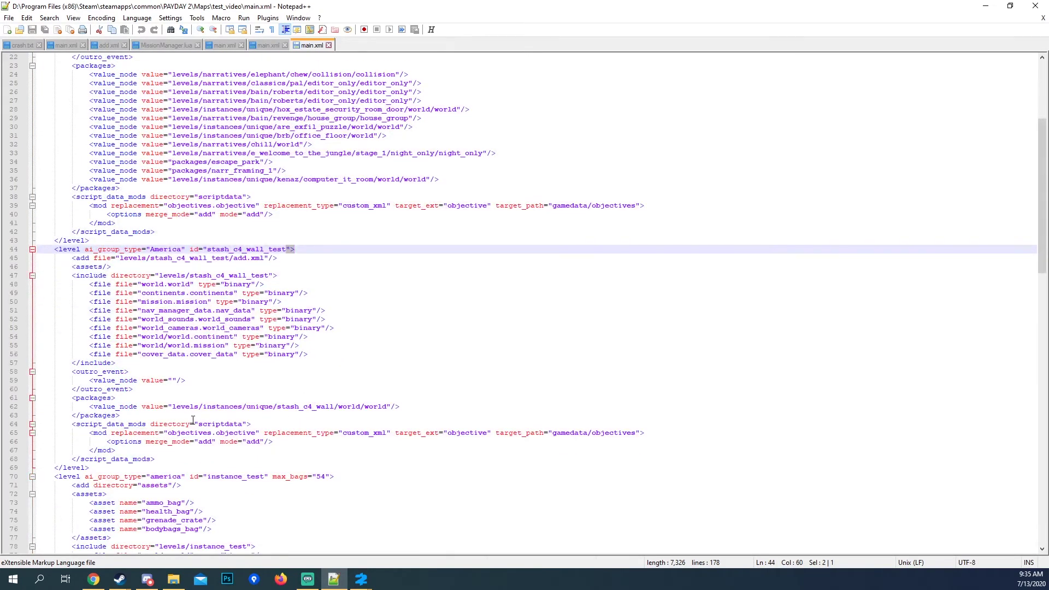
scroll(299, 337, "up", 7)
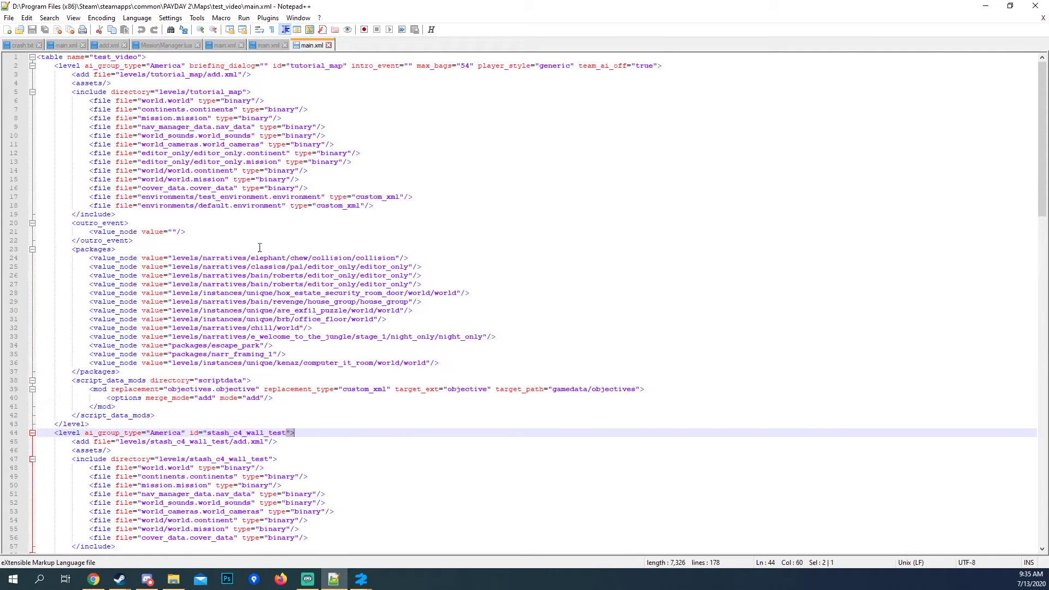
Delete all value_node lines inside the packages block of the tutorial_map level and save main.xml.
left_click(439, 363)
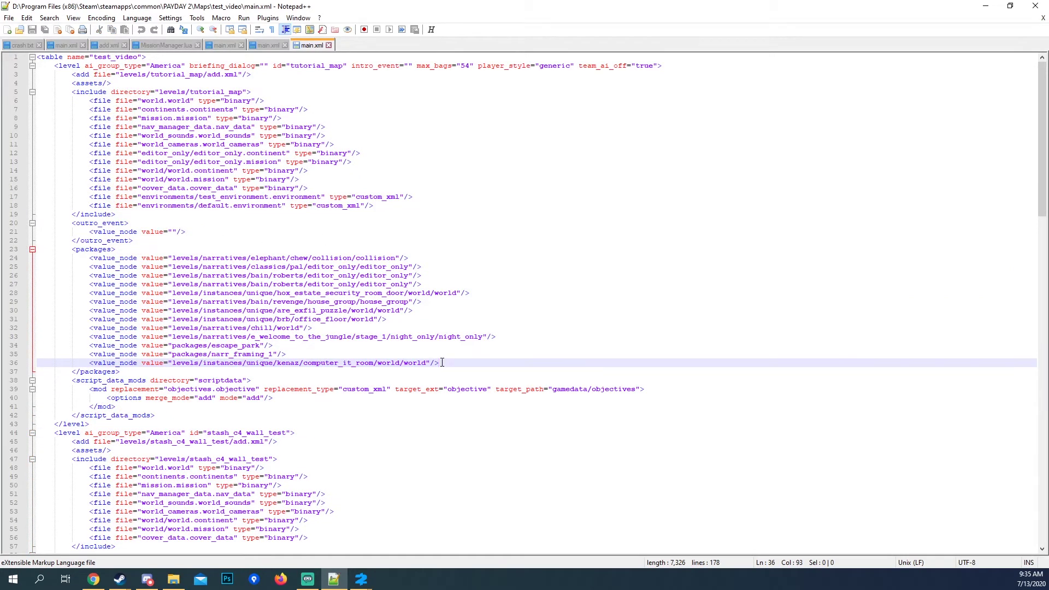
left_click_drag(442, 363, 14, 264)
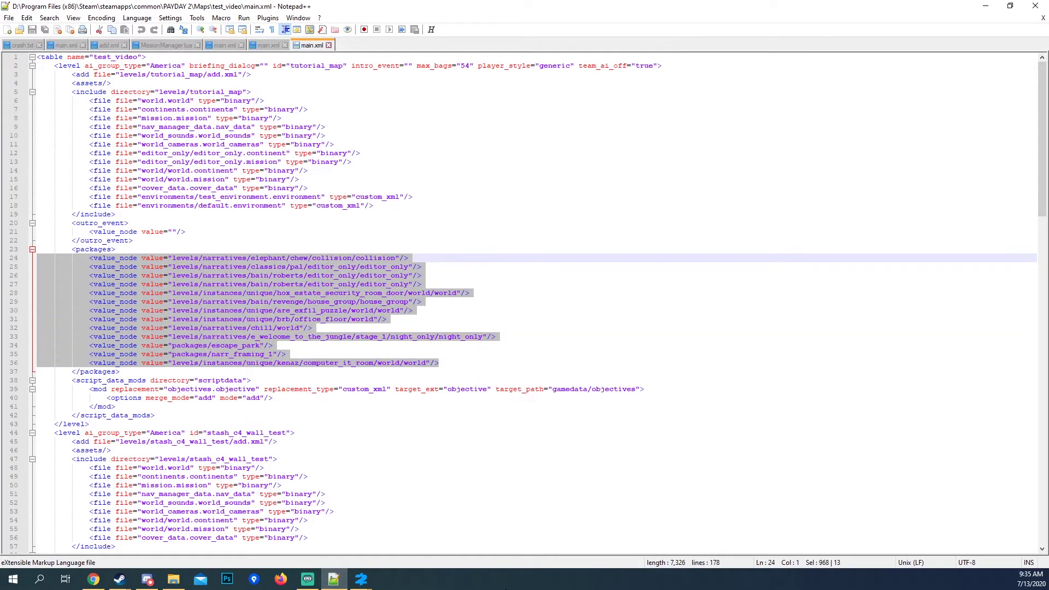
key("Delete")
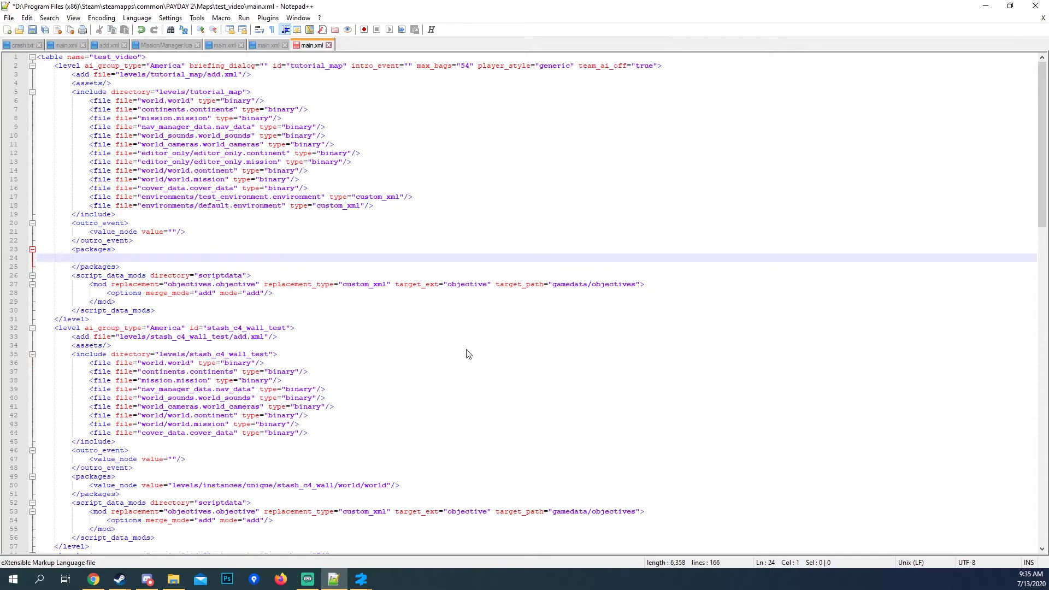
key("BackSpace")
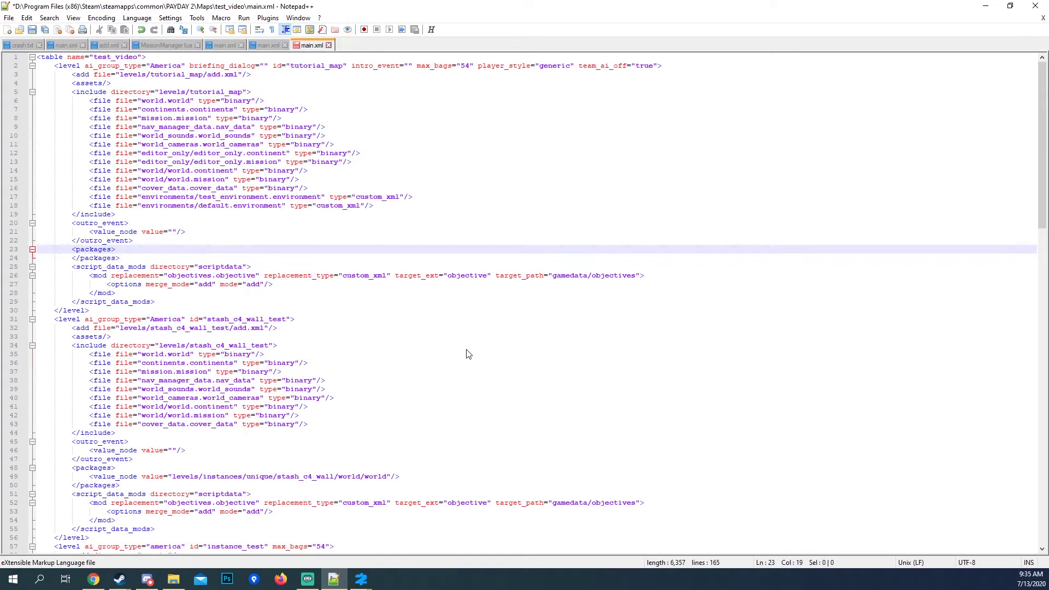
key("ctrl+s")
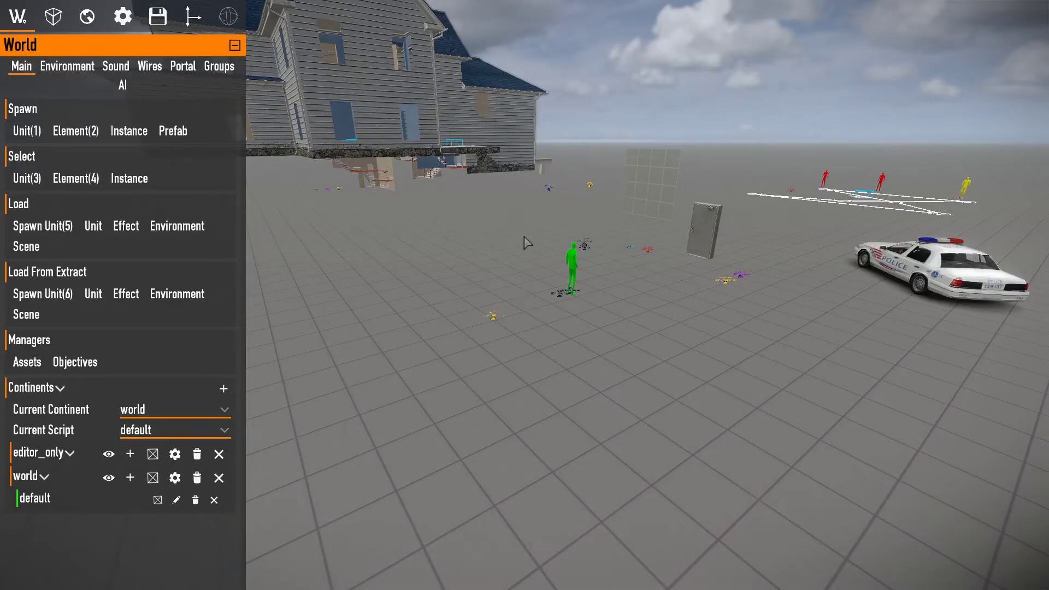
Back in PAYDAY 2, load the Tutorial Heist / tutorial_map level from the BeardLibEditor level list with Safemode enabled.
key("Escape")
left_click(972, 113)
left_click(945, 173)
left_click(118, 14)
left_click(173, 43)
type("bl")
key("BackSpace")
key("BackSpace")
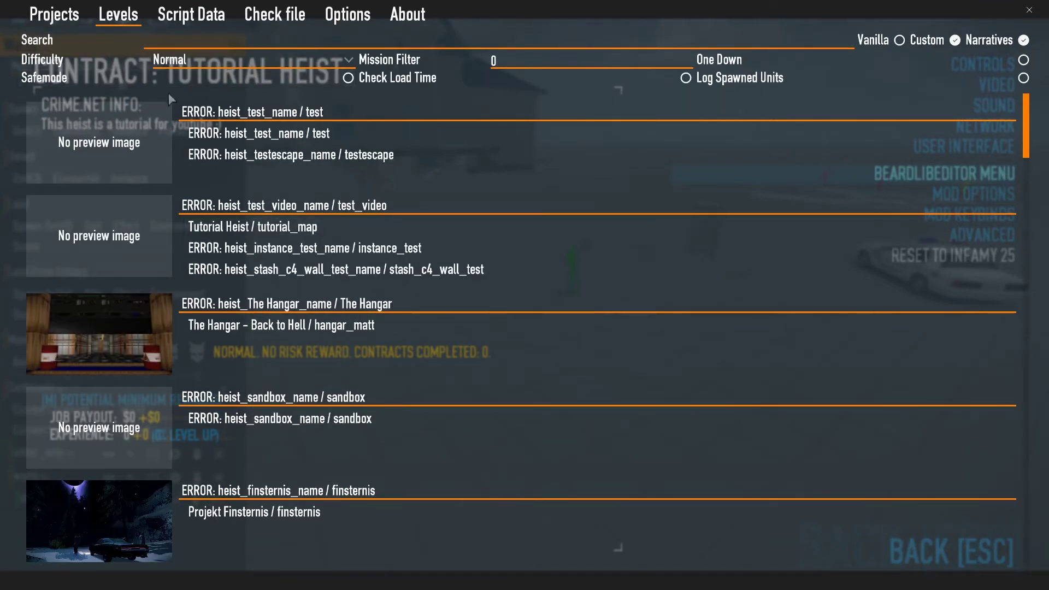
left_click(76, 82)
left_click(258, 240)
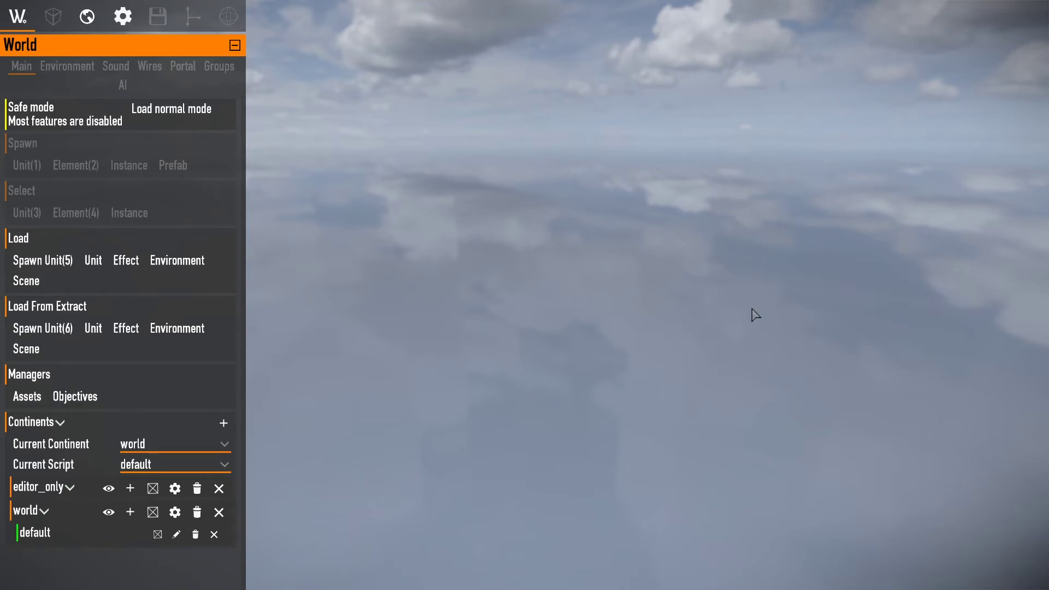
Open the Assets manager, inspect the gen_interactable_door_reinforced unit and look through the list of unloaded assets.
left_click(25, 399)
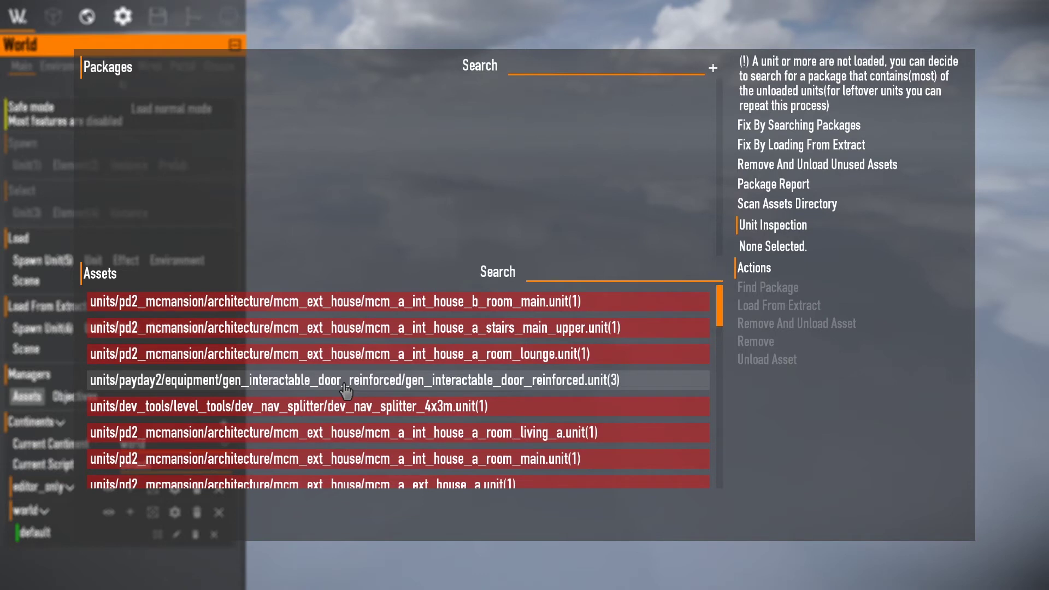
left_click(346, 382)
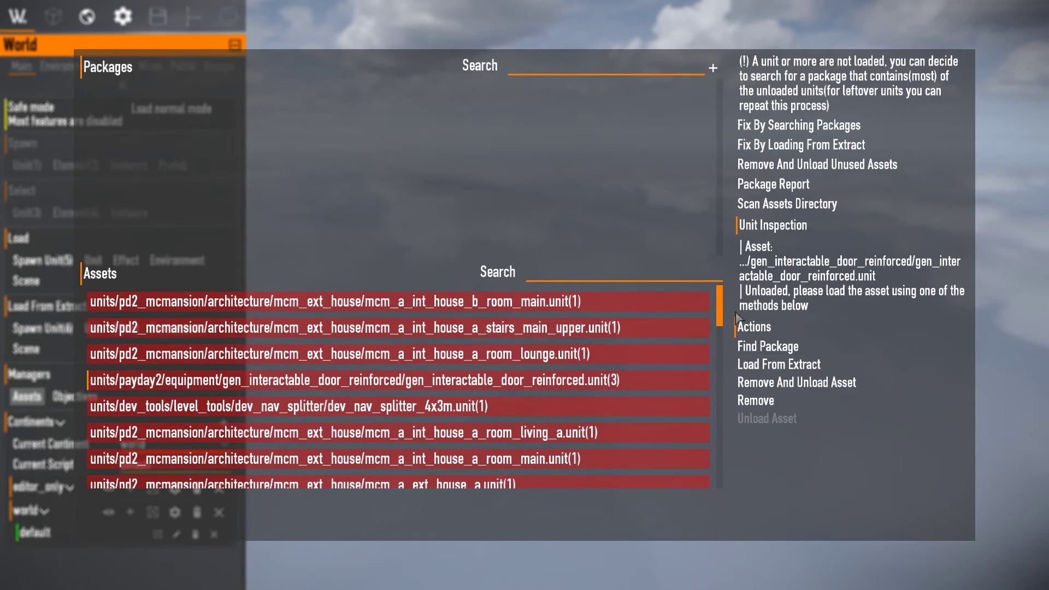
scroll(597, 431, "down", 5)
scroll(595, 431, "down", 2)
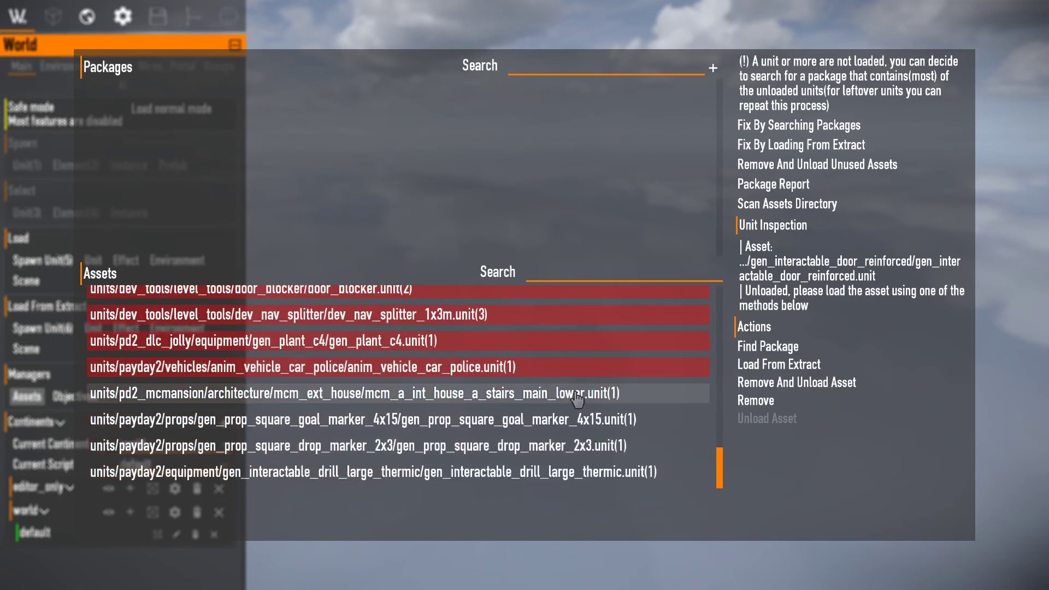
scroll(584, 386, "up", 10)
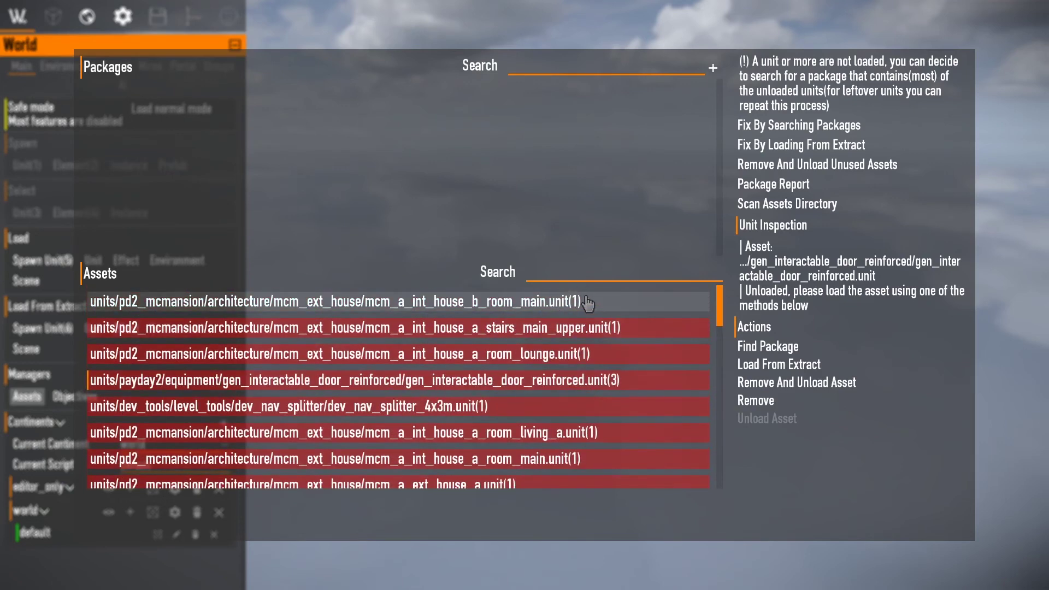
Search packages for the missing assets and add classics/glace/editor_only, bain/revenge/house_group and tag/tag_office/world.
left_click(784, 127)
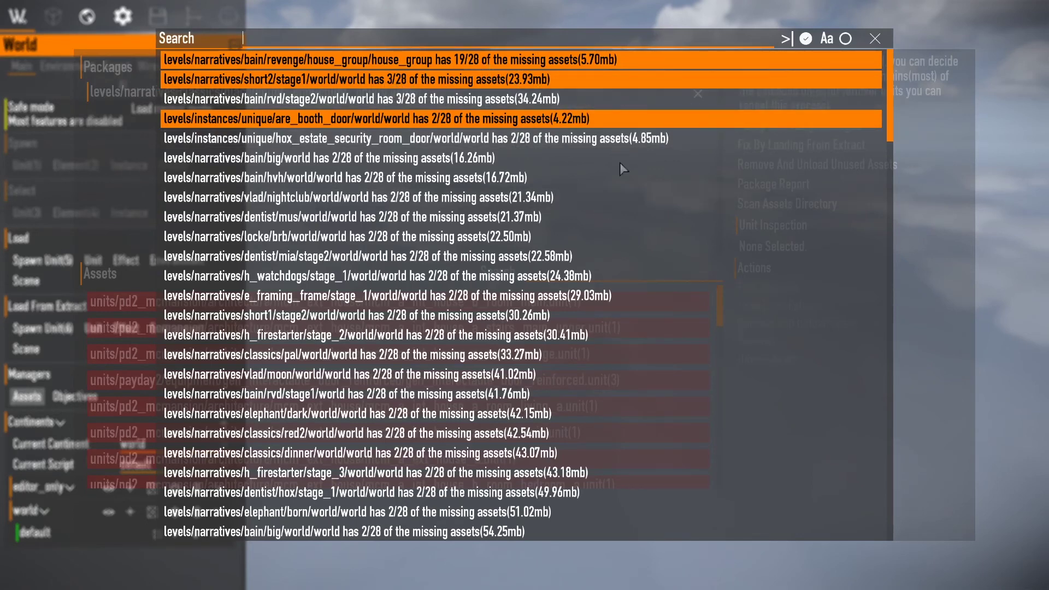
left_click(529, 60)
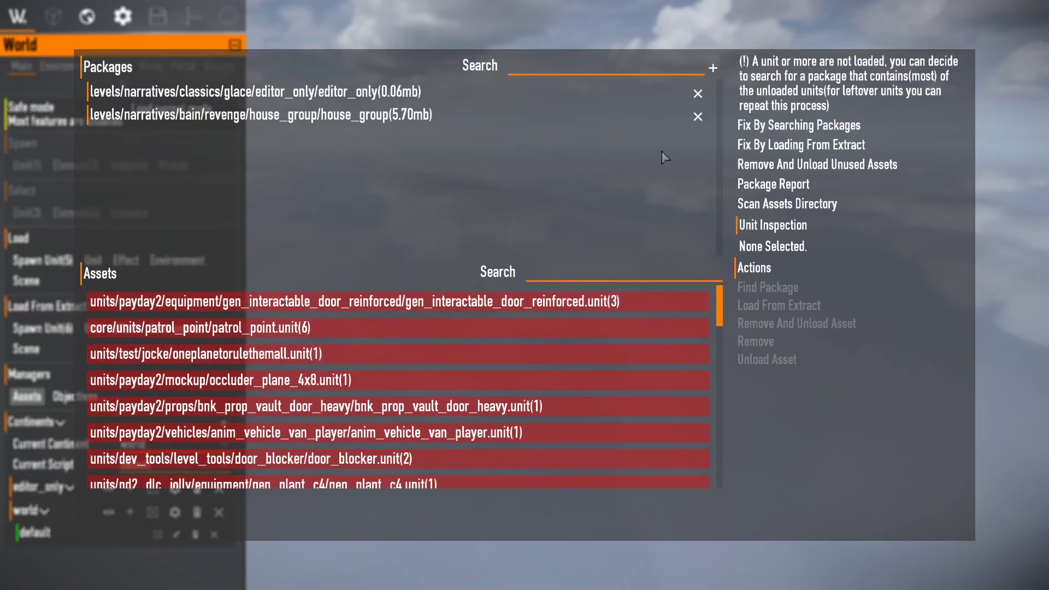
left_click(798, 127)
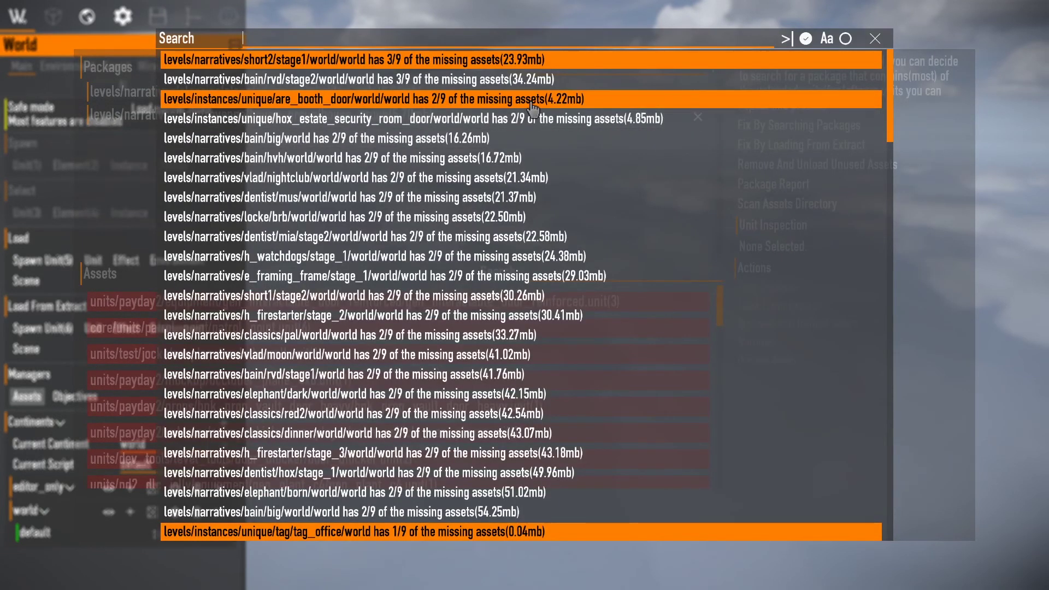
scroll(533, 109, "down", 3)
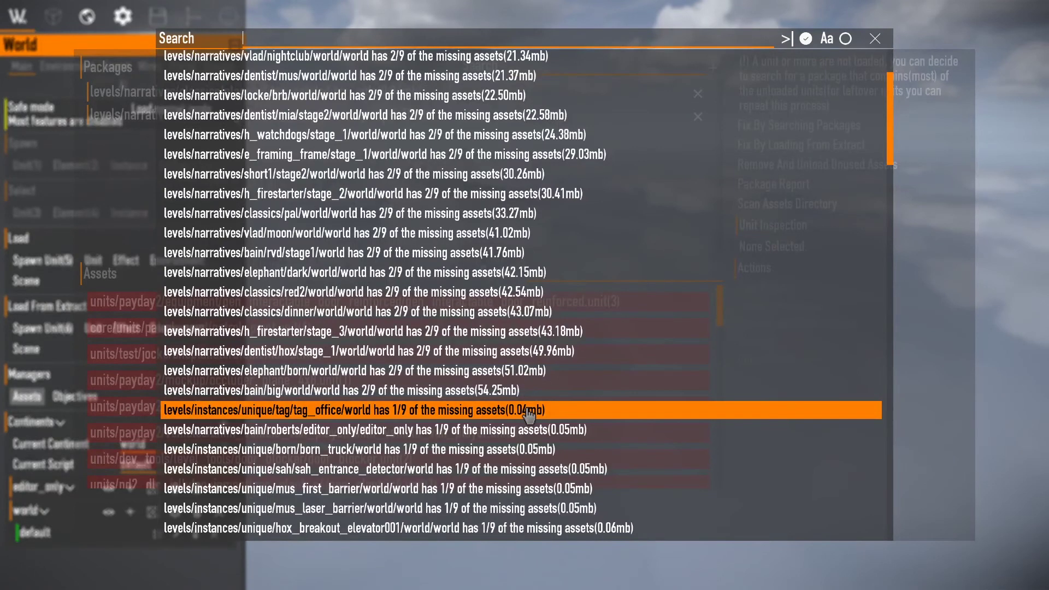
left_click(552, 411)
Search packages for the missing assets again and add levels/narratives/bain/roberts/editor_only/editor_only.
left_click(817, 126)
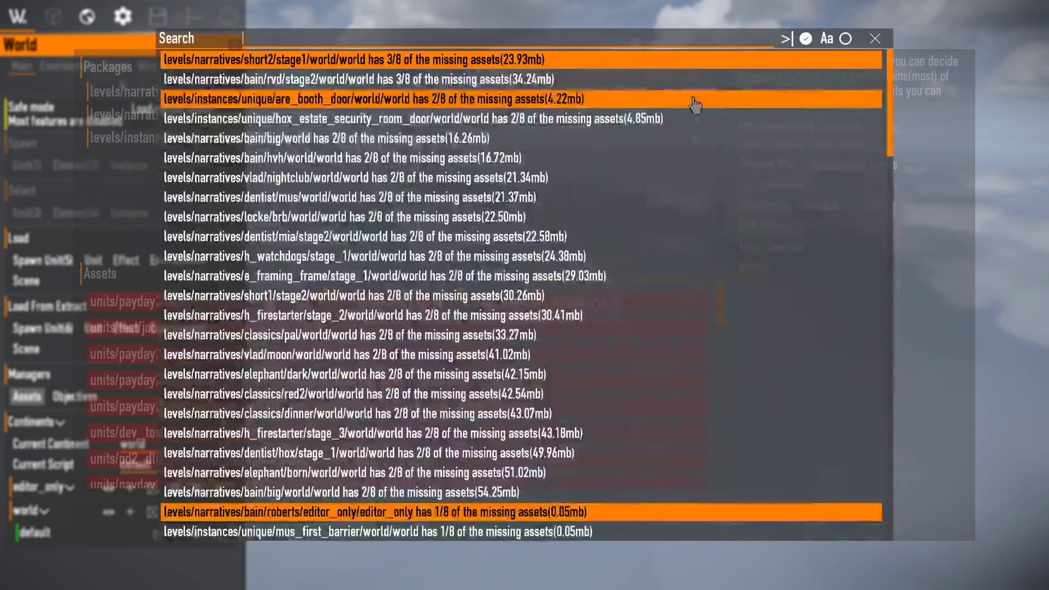
scroll(518, 90, "down", 3)
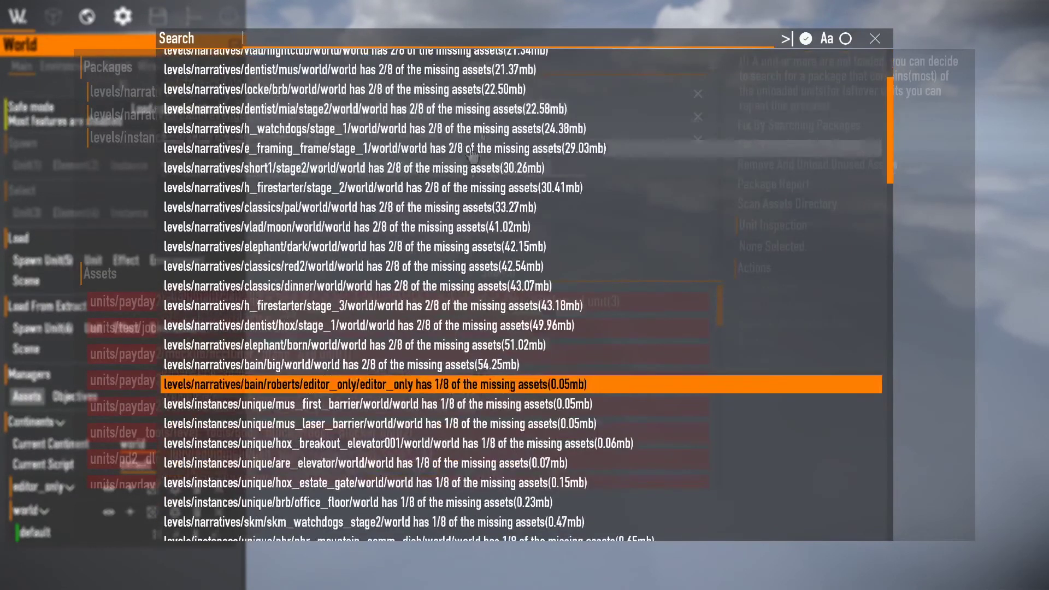
scroll(540, 298, "down", 2)
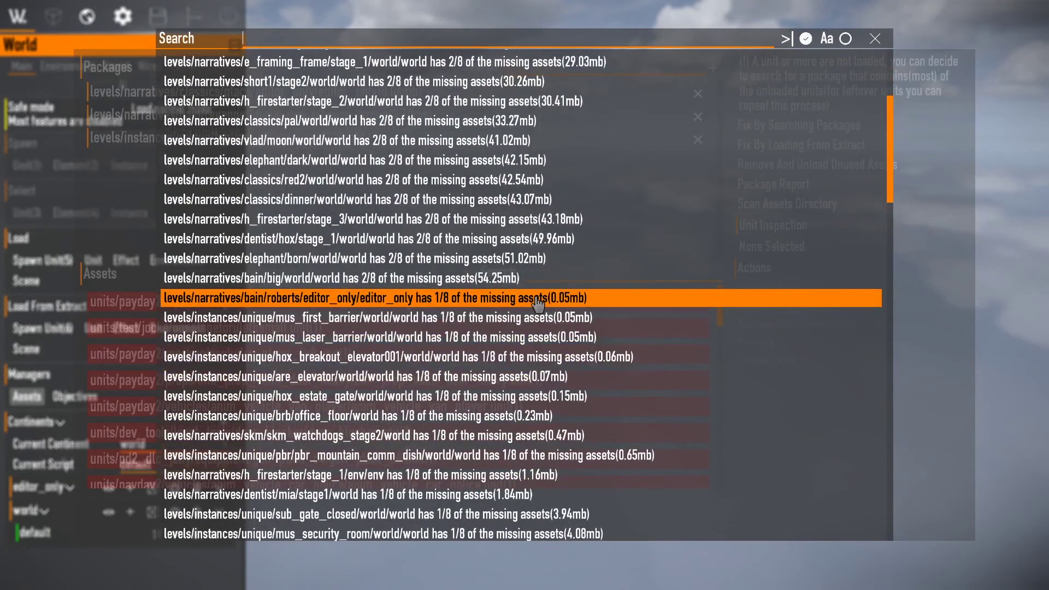
scroll(533, 289, "down", 6)
scroll(519, 290, "up", 10)
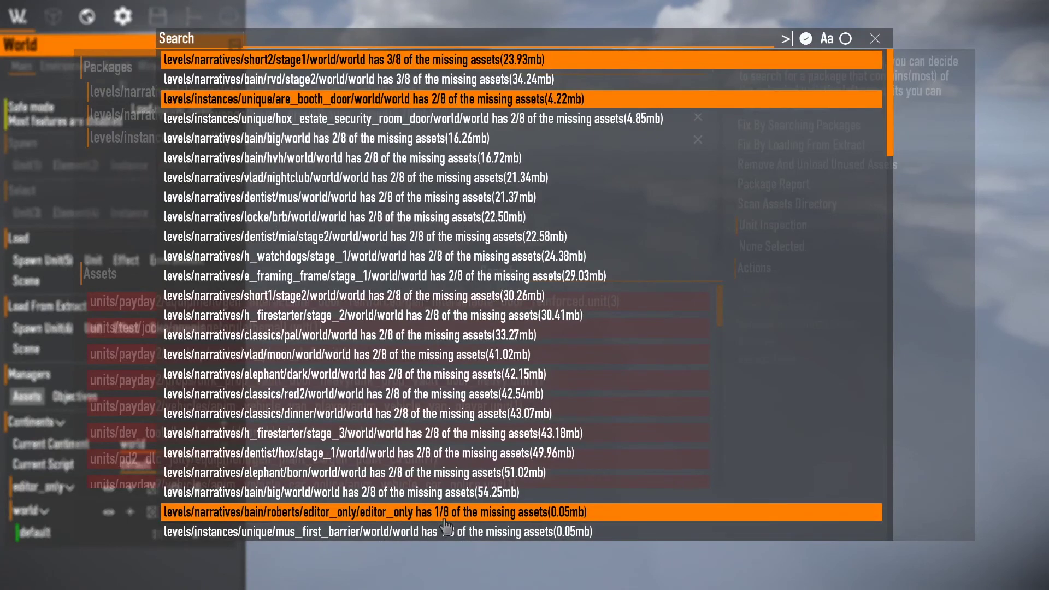
left_click(474, 514)
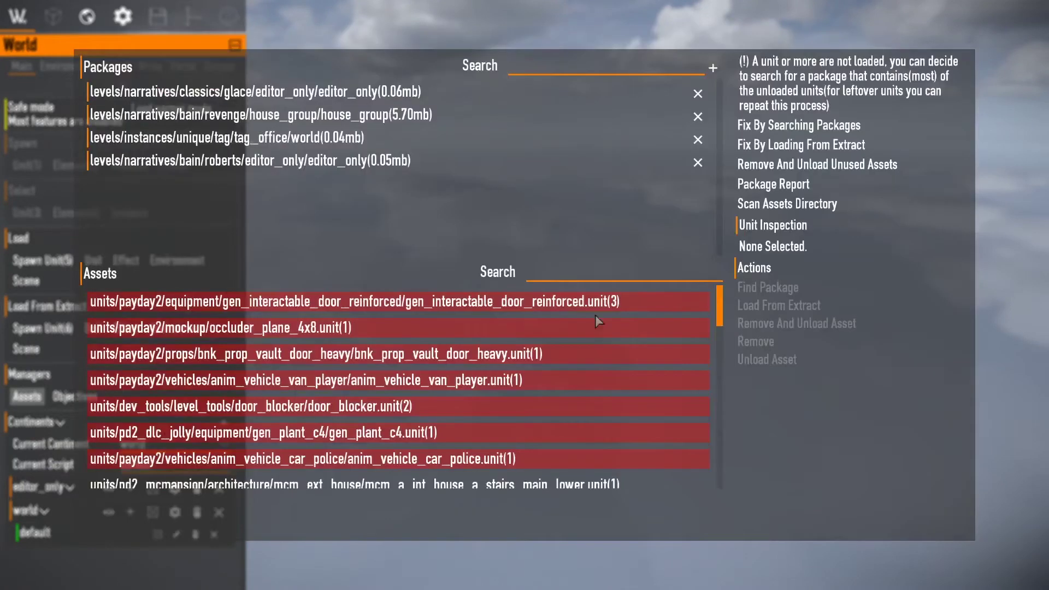
Review the package candidates and their sizes for the remaining missing assets, leaving the list without adding any.
left_click(845, 146)
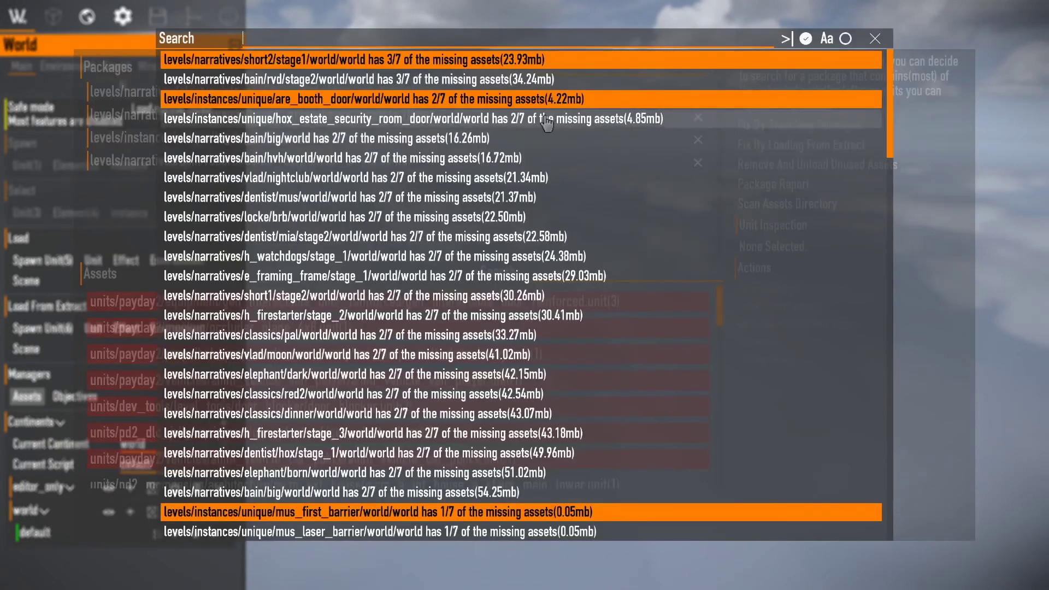
scroll(459, 489, "down", 1)
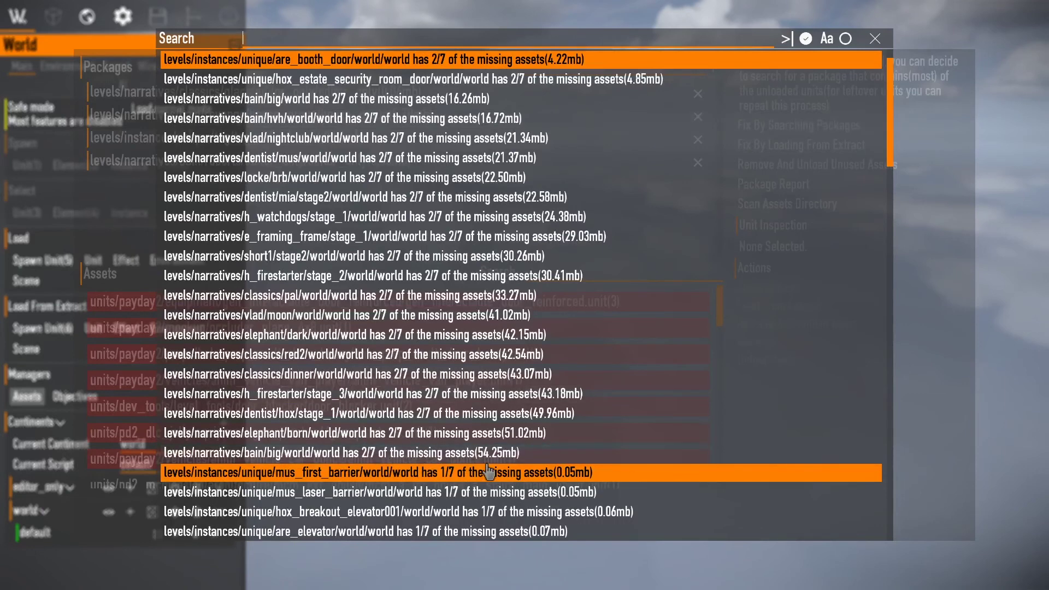
scroll(505, 470, "down", 2)
scroll(593, 395, "up", 3)
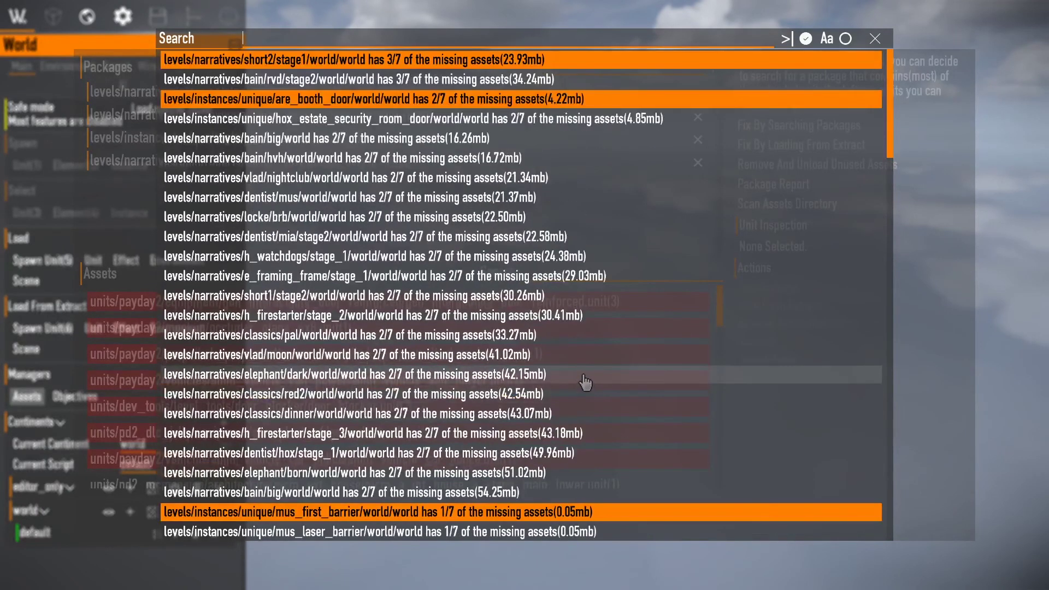
left_click(516, 188)
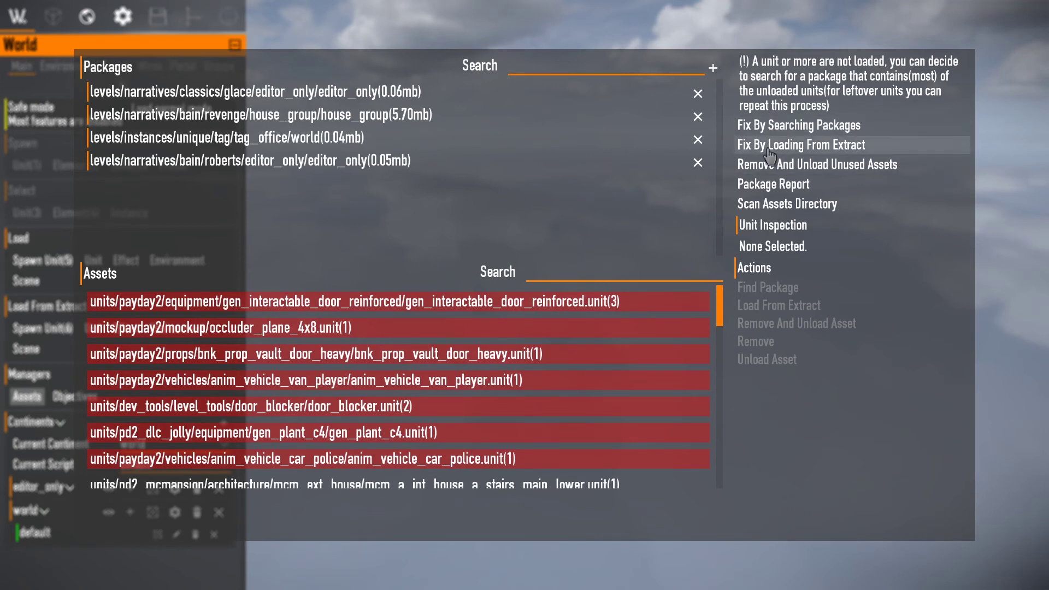
Fix the remaining missing assets by loading from extract, exporting with network units, animations and sound banks, and close the Assets manager.
left_click(798, 148)
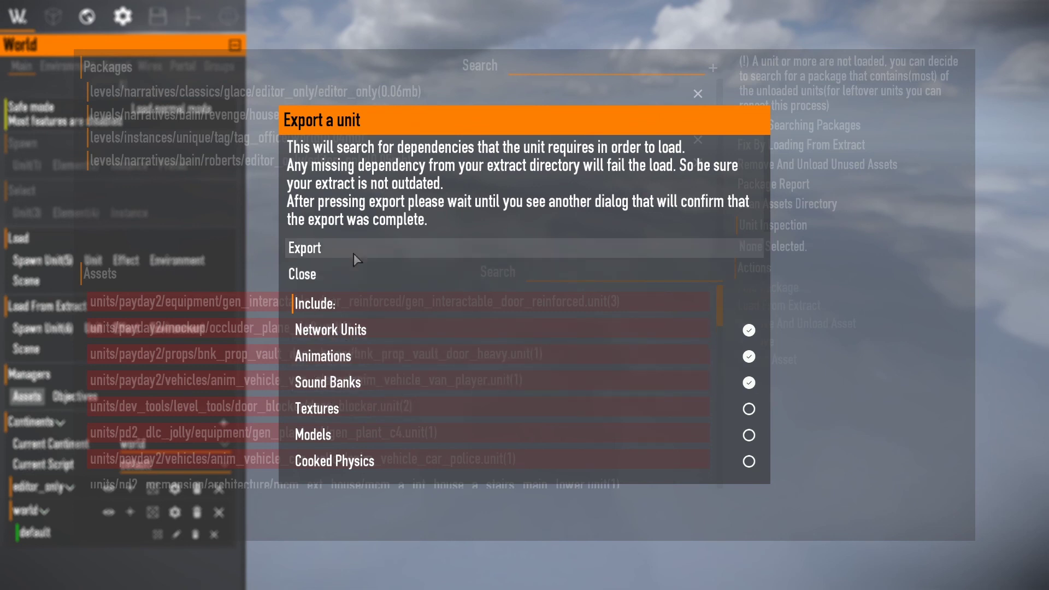
left_click(304, 248)
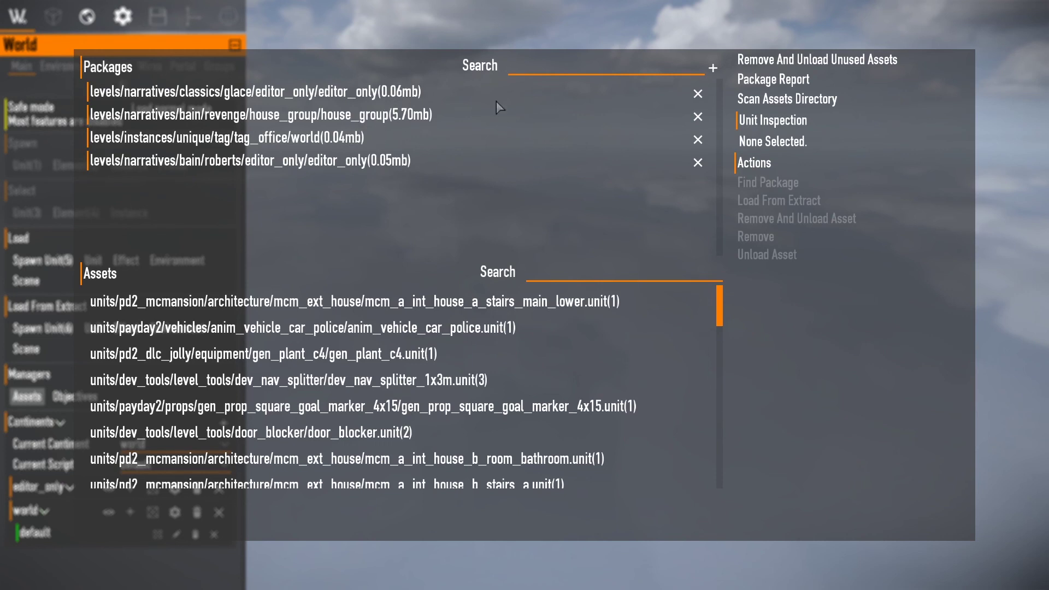
key("Escape")
key("Escape")
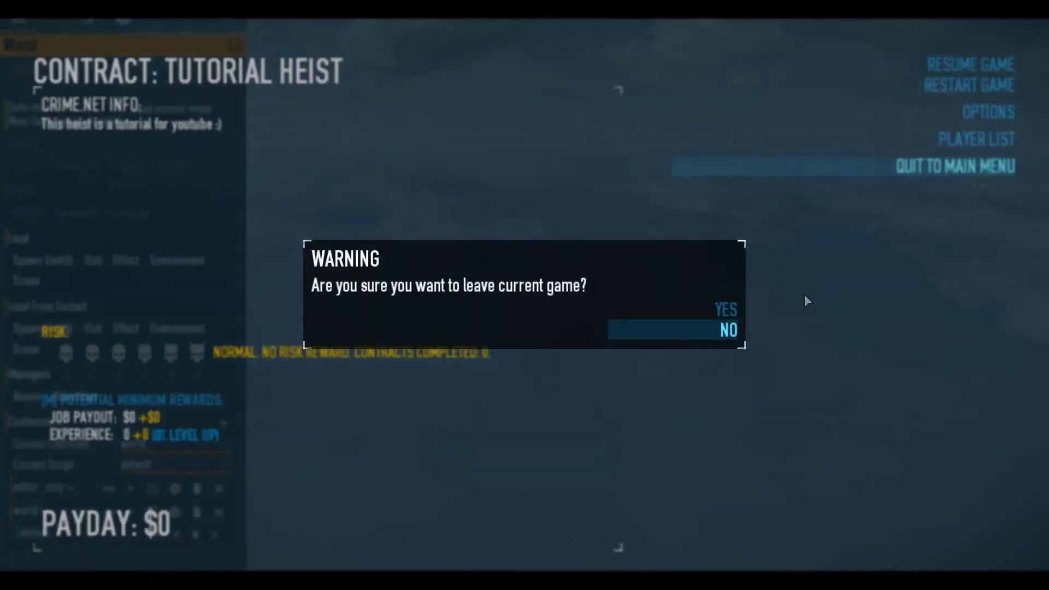